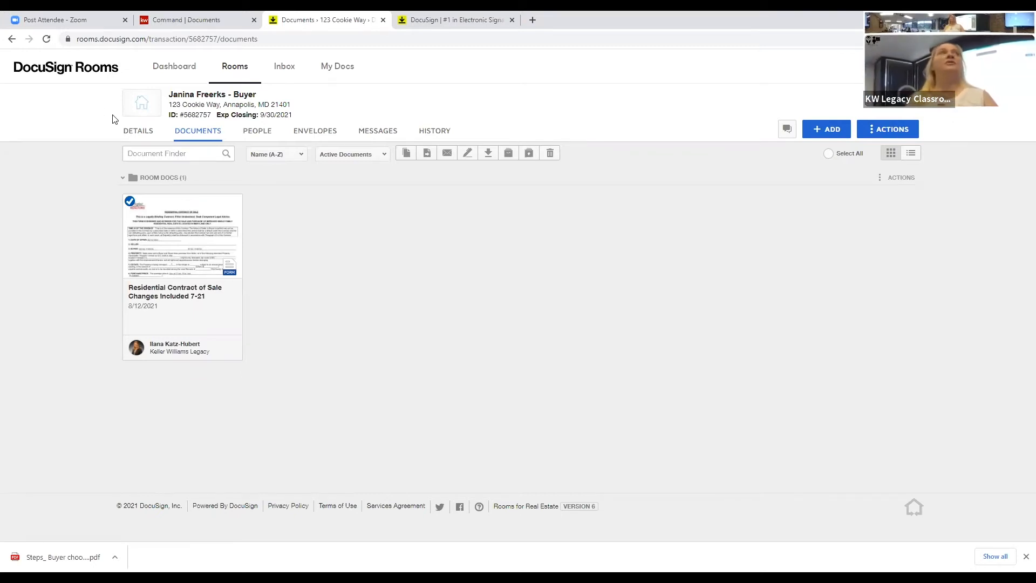
# Step: From the buyer room's documents, start adding documents from the DocuSign Forms library
pyautogui.click(125, 136)
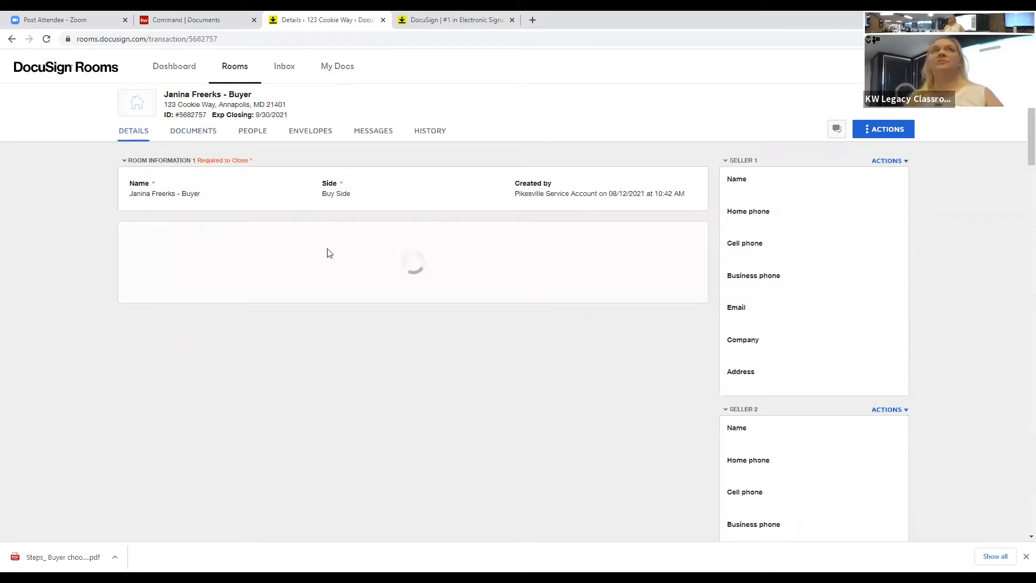
pyautogui.click(193, 136)
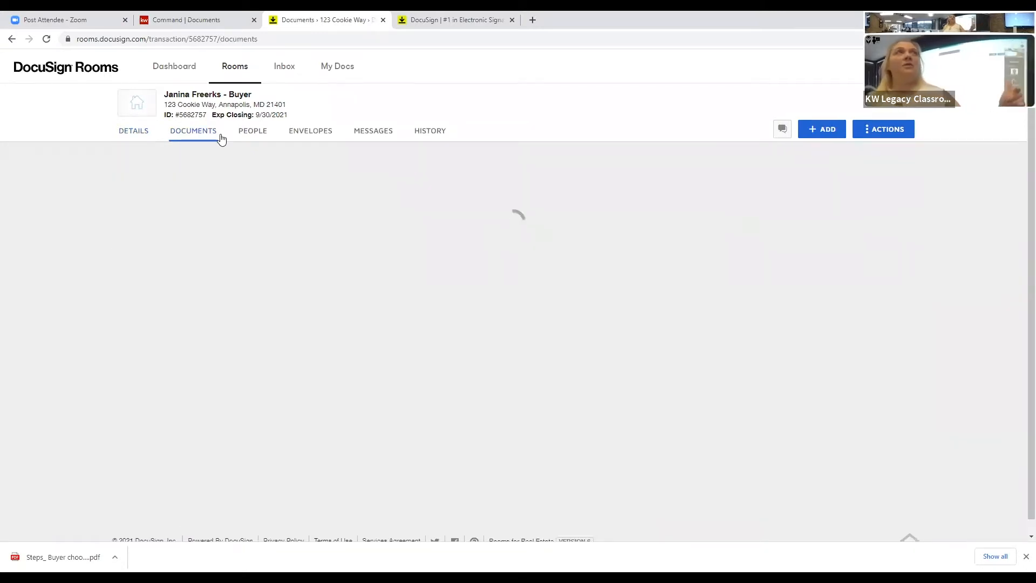
pyautogui.click(831, 136)
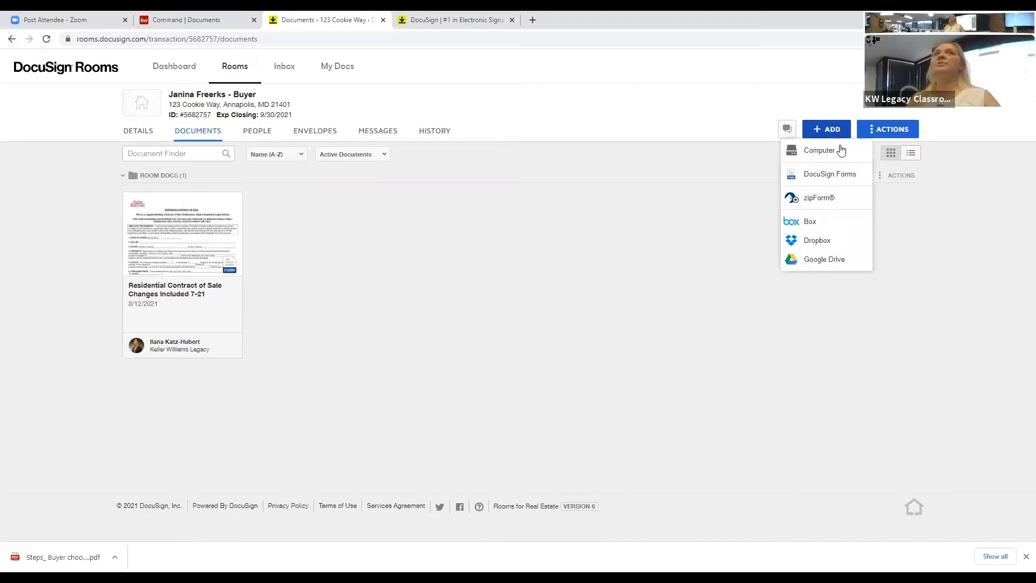
pyautogui.click(835, 175)
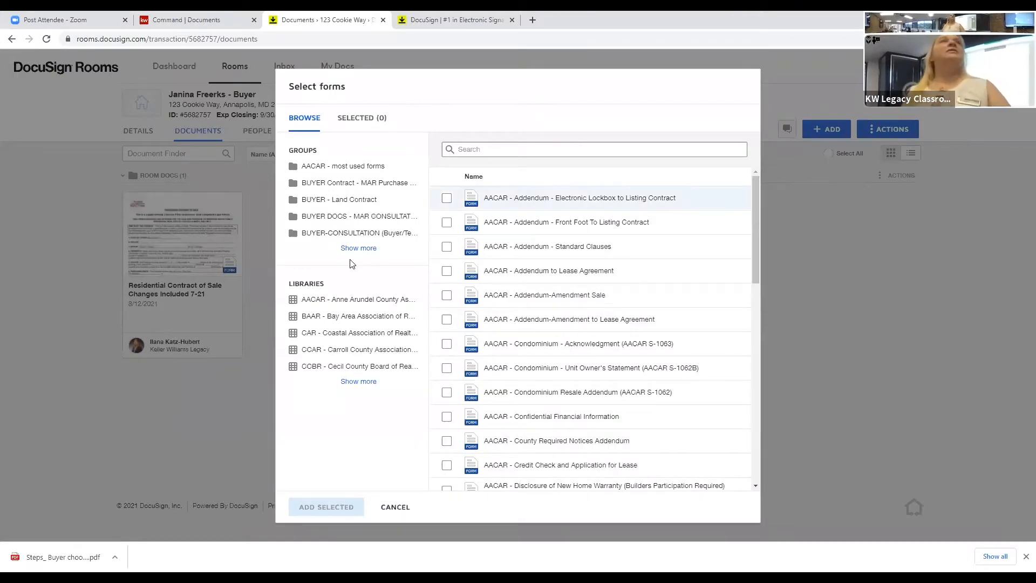
# Step: Add Conventional Financing Addendum, Escrow Agreement and Seller Contribution Addendum from the BUYER Contract group
pyautogui.click(376, 184)
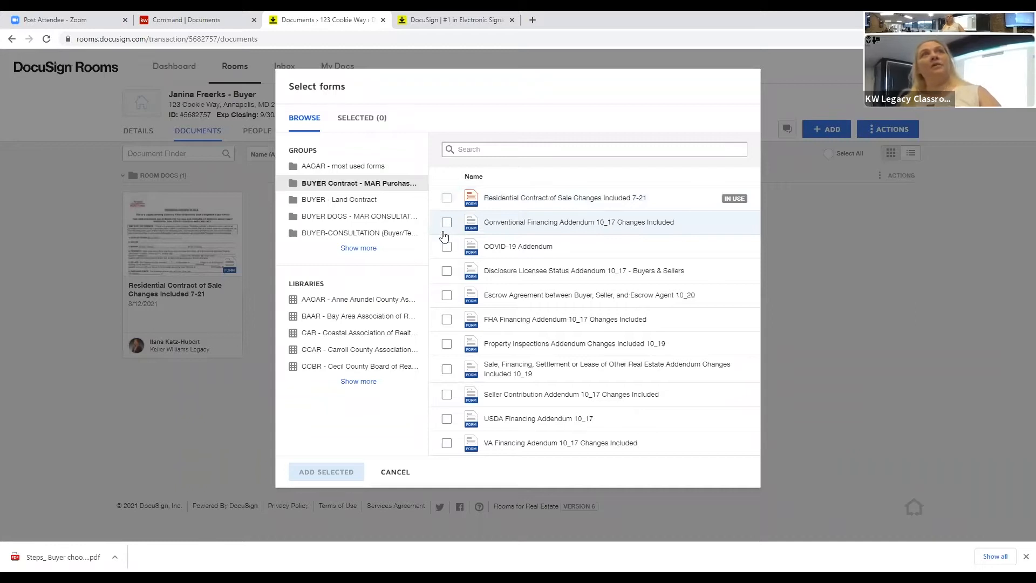
pyautogui.click(447, 222)
pyautogui.click(446, 296)
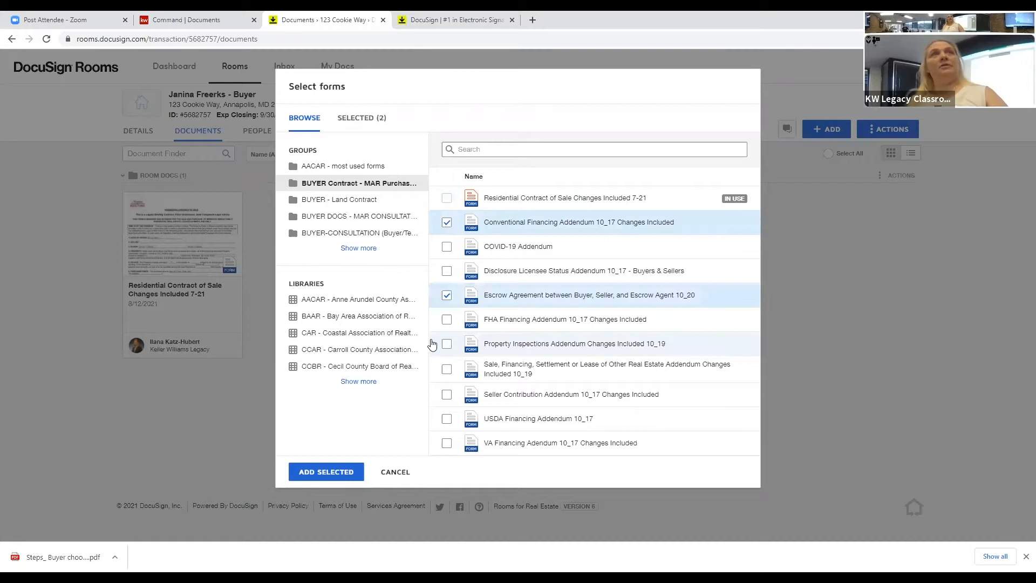
pyautogui.click(446, 395)
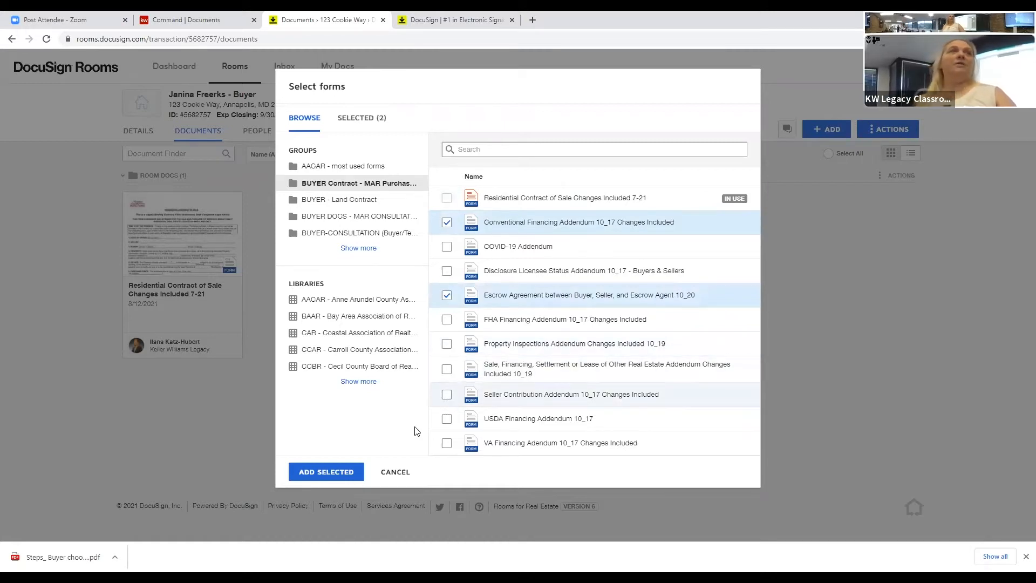
pyautogui.click(328, 472)
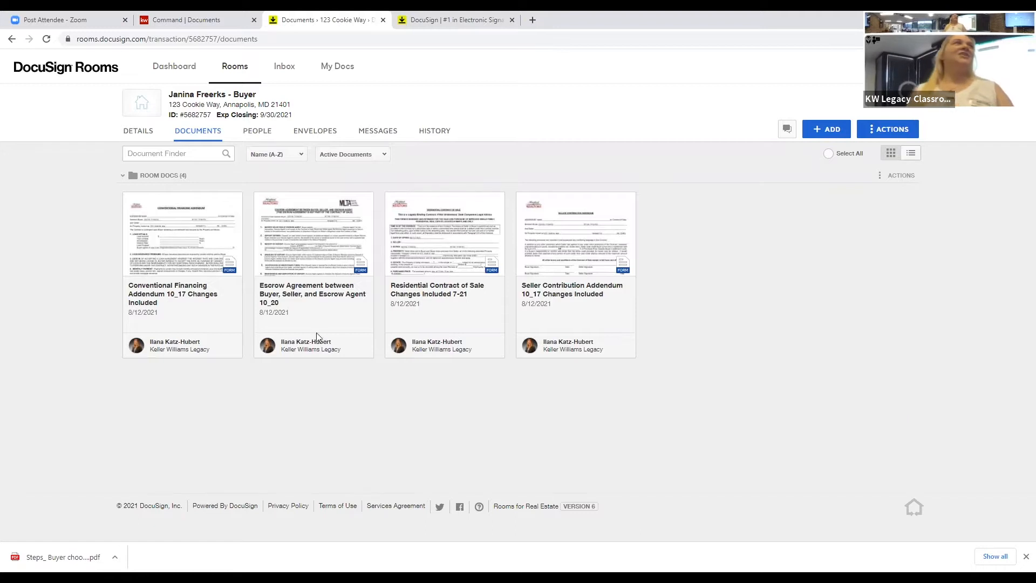
# Step: Fill the Conventional Financing Addendum with date 08/12/2021 and loan amount 350000, then save it
pyautogui.click(197, 274)
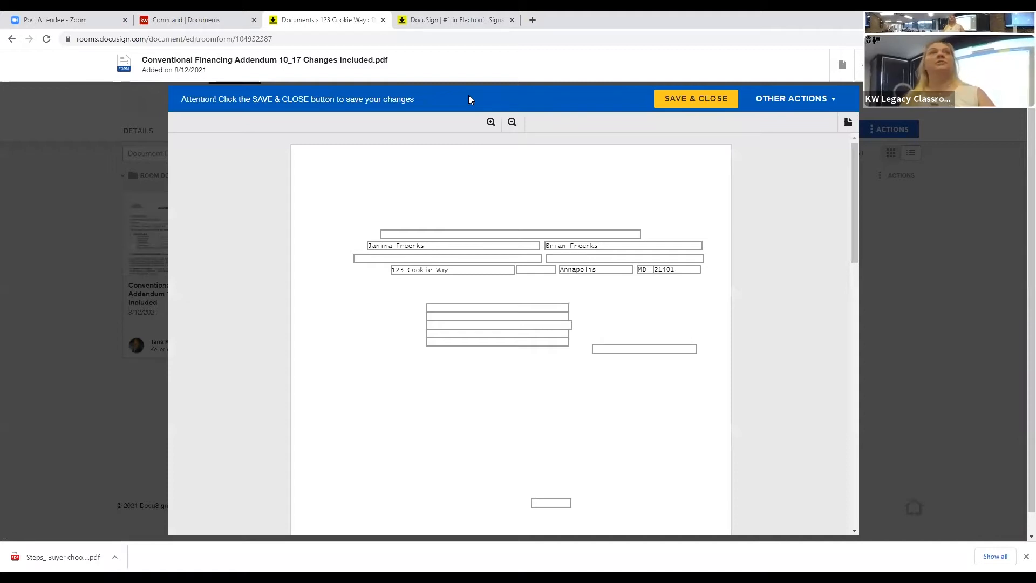
pyautogui.click(484, 234)
pyautogui.write('08/')
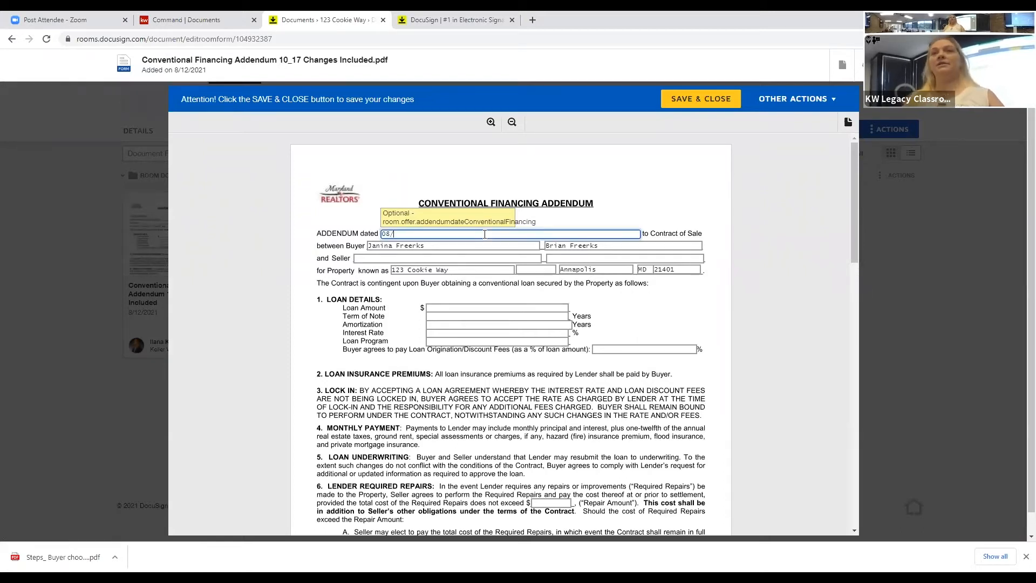
pyautogui.write('12/2021')
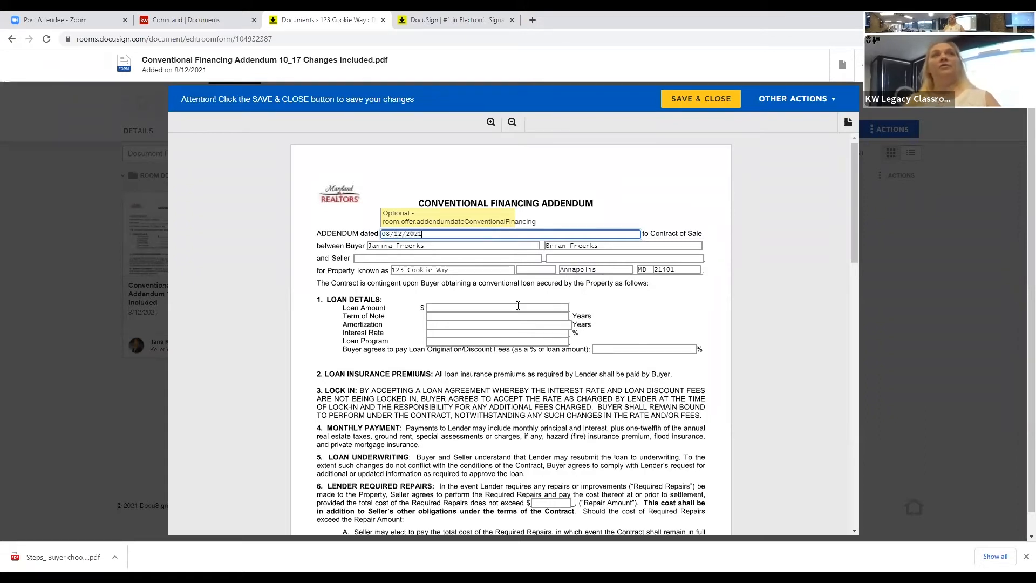
pyautogui.click(517, 306)
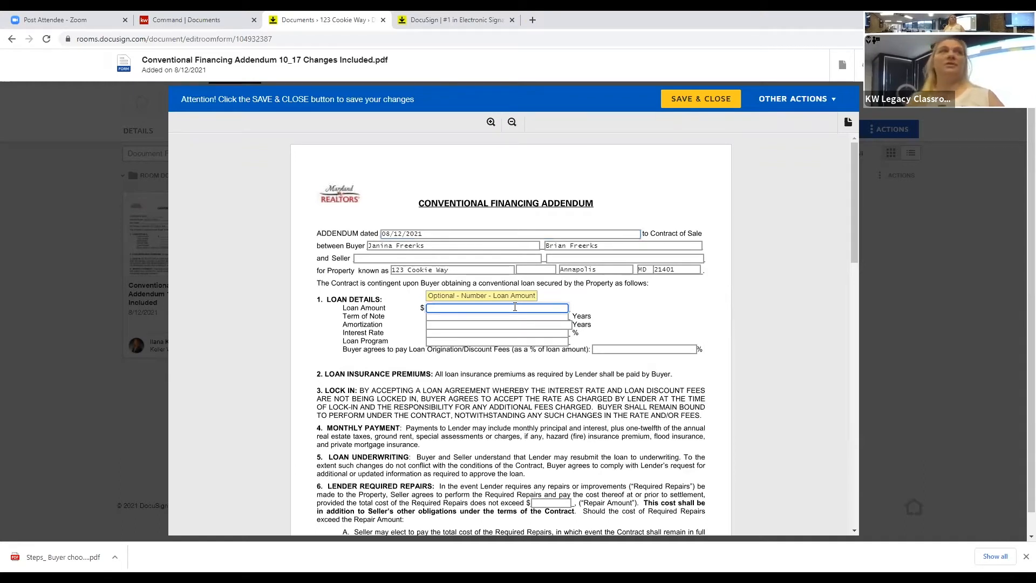
pyautogui.write('350000')
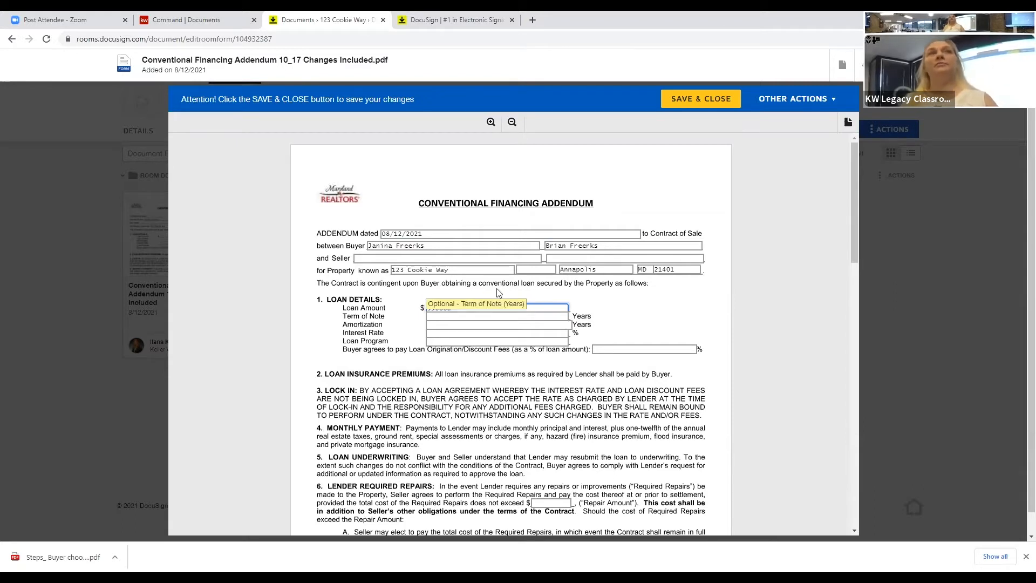
pyautogui.scroll(-8, 498, 223)
pyautogui.click(498, 221)
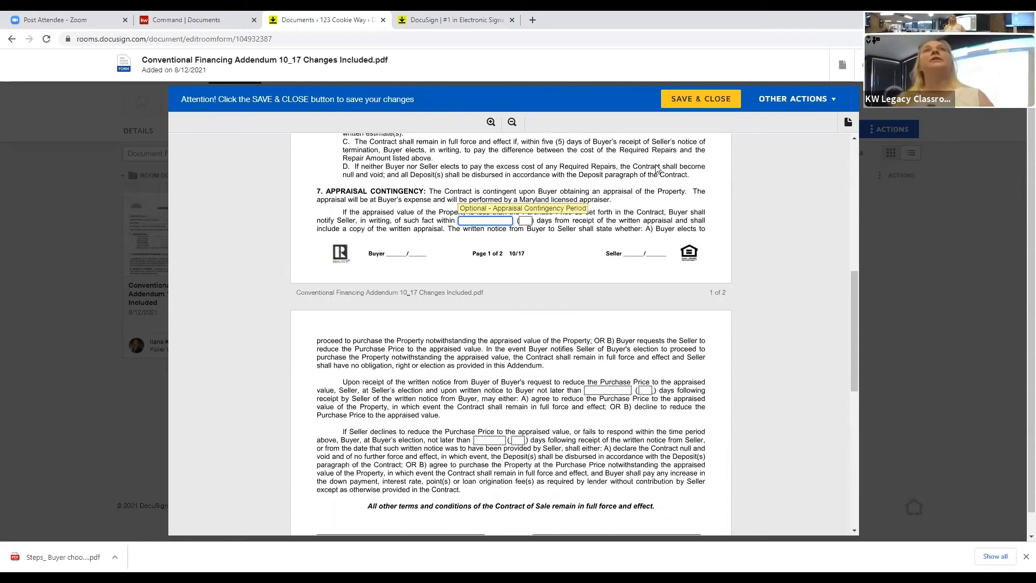
pyautogui.click(716, 99)
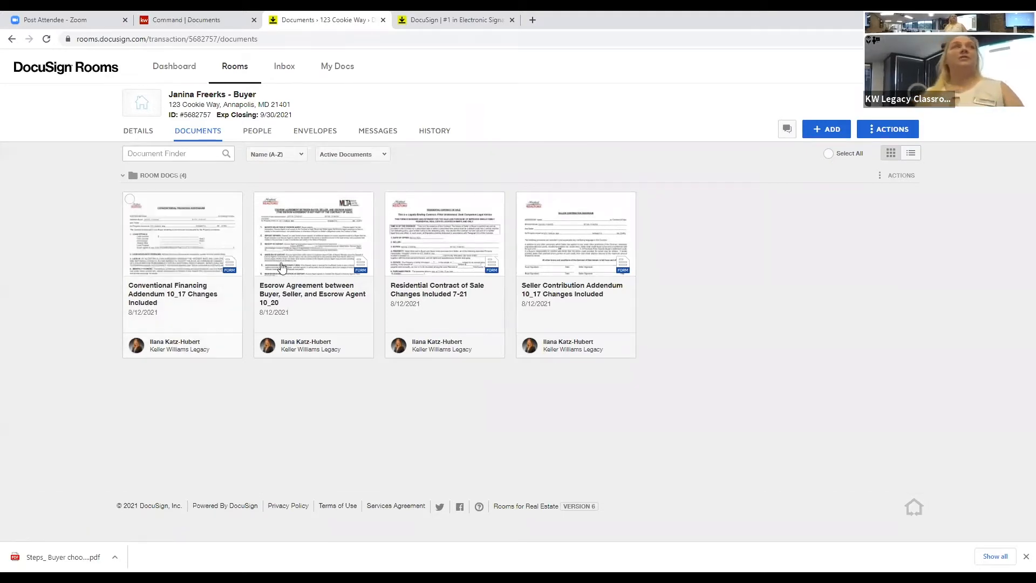
# Step: Open the Residential Contract of Sale in the form editor
pyautogui.click(467, 253)
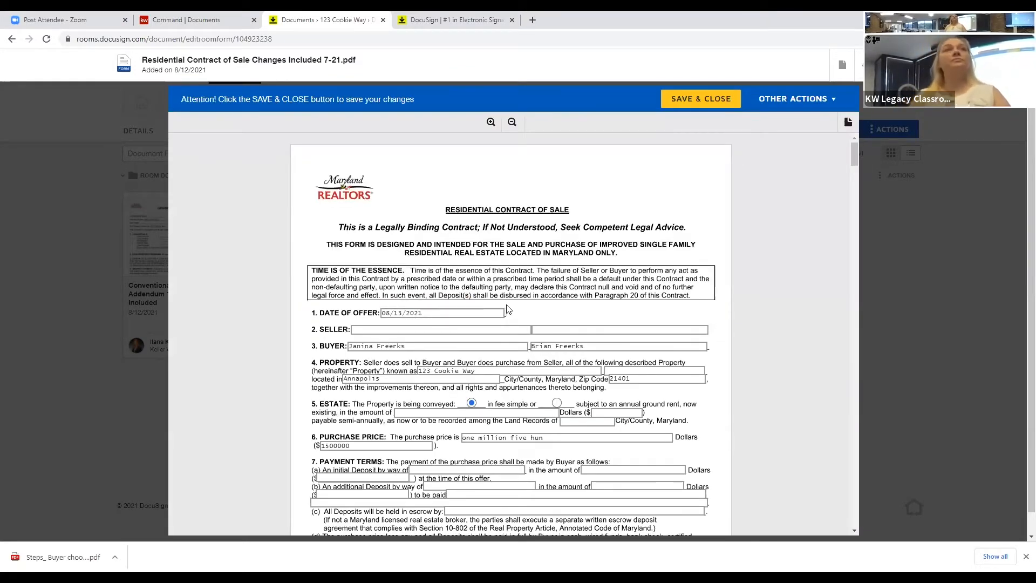
pyautogui.scroll(-1, 507, 309)
pyautogui.scroll(-1, 511, 308)
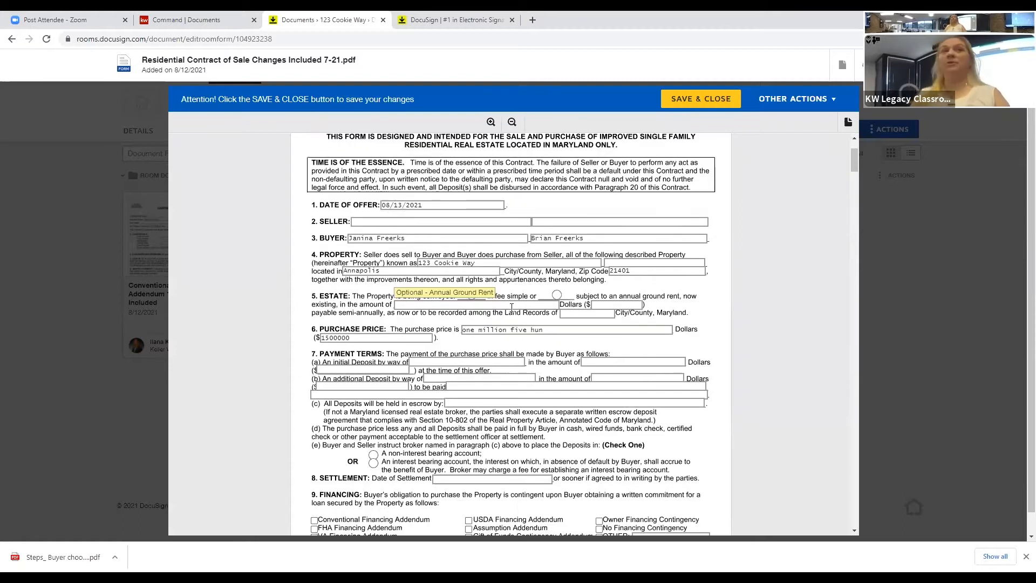
pyautogui.scroll(-1, 511, 308)
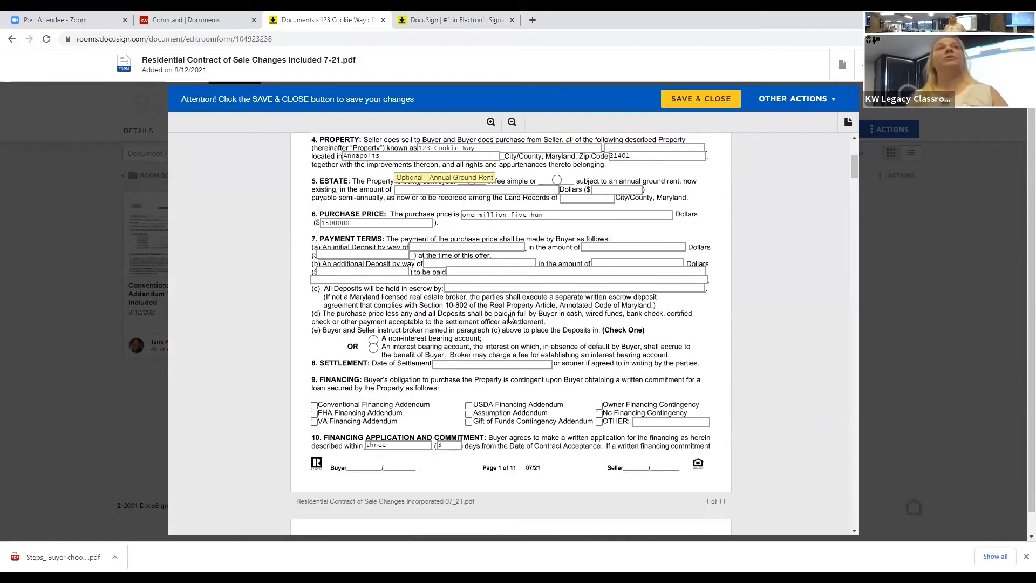
pyautogui.scroll(-1, 479, 320)
pyautogui.click(479, 319)
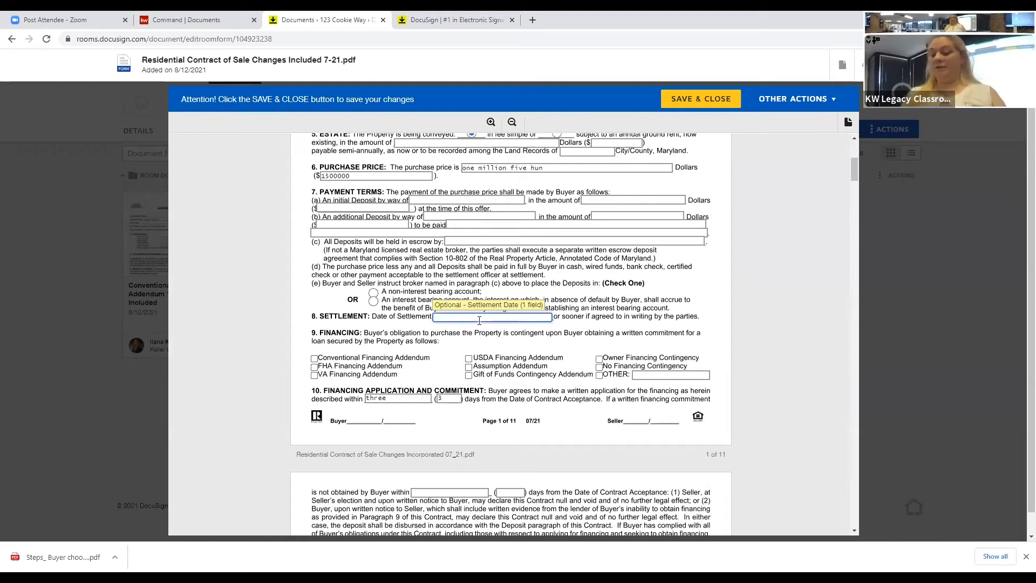
pyautogui.write('09/')
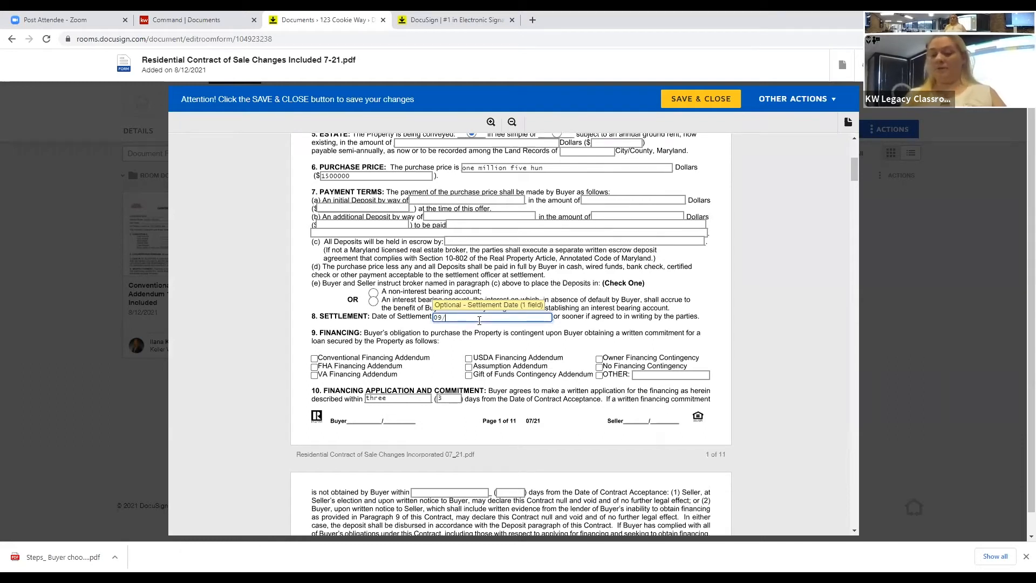
pyautogui.write('30/20')
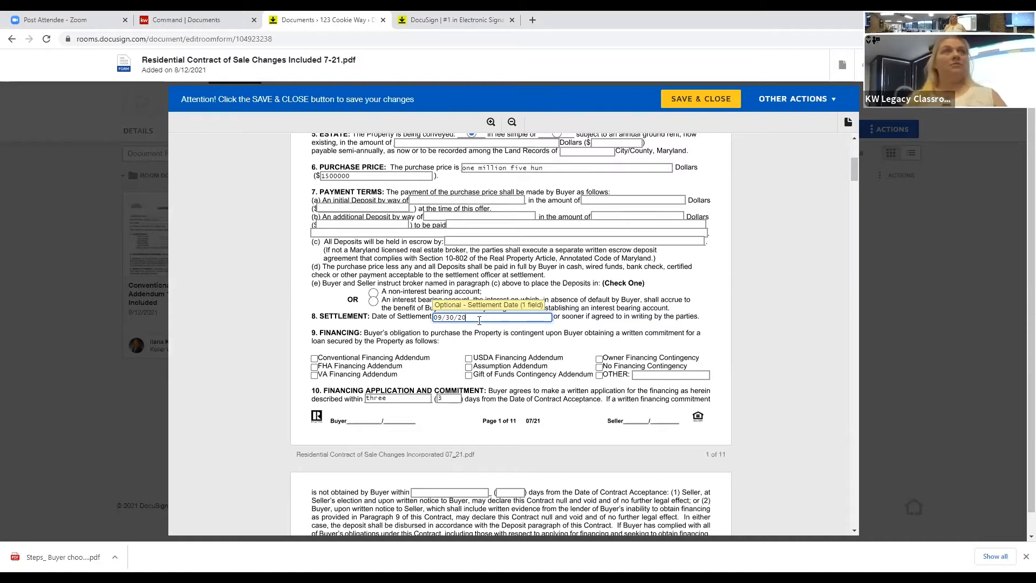
pyautogui.write('21')
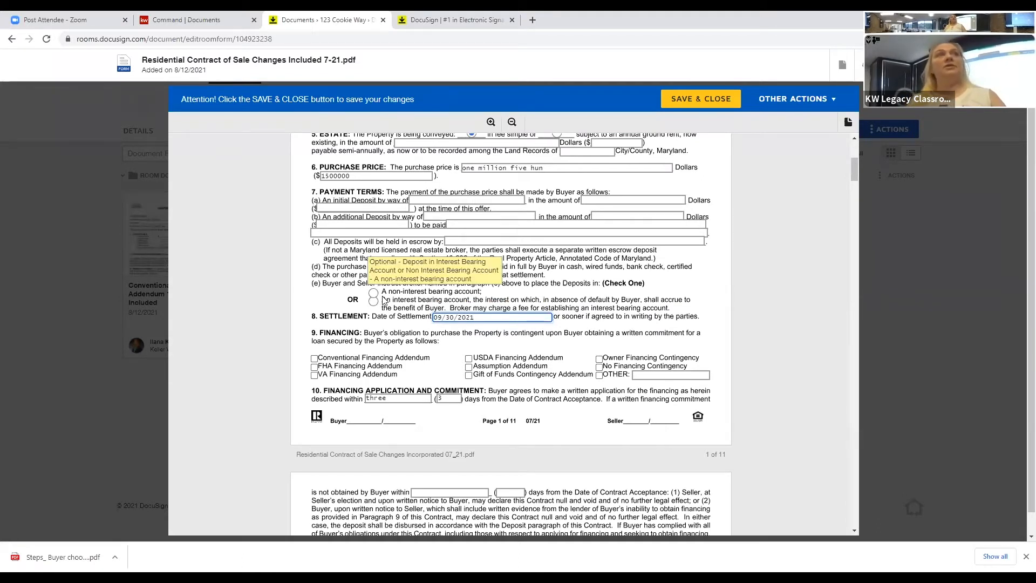
pyautogui.click(384, 295)
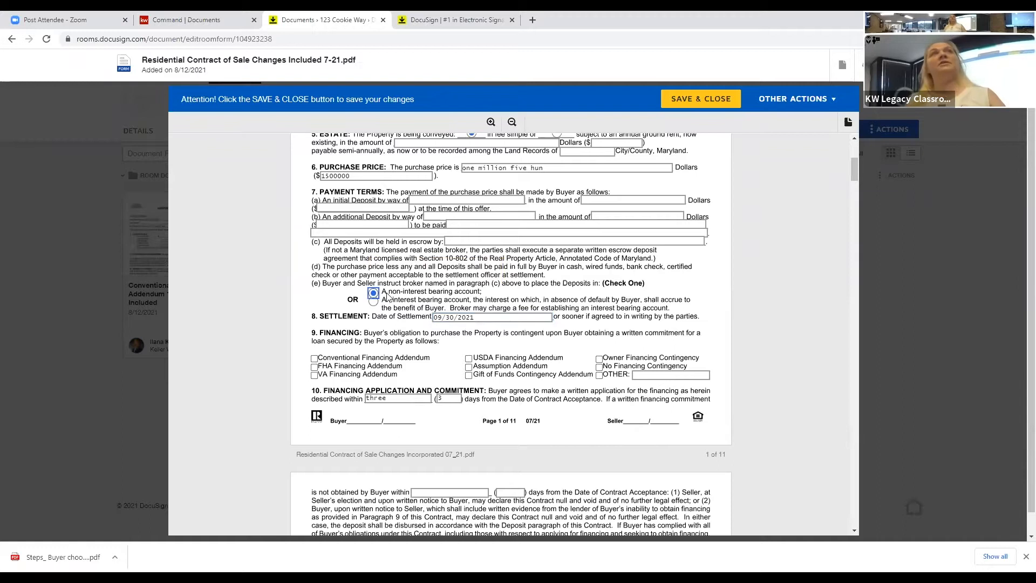
pyautogui.click(467, 224)
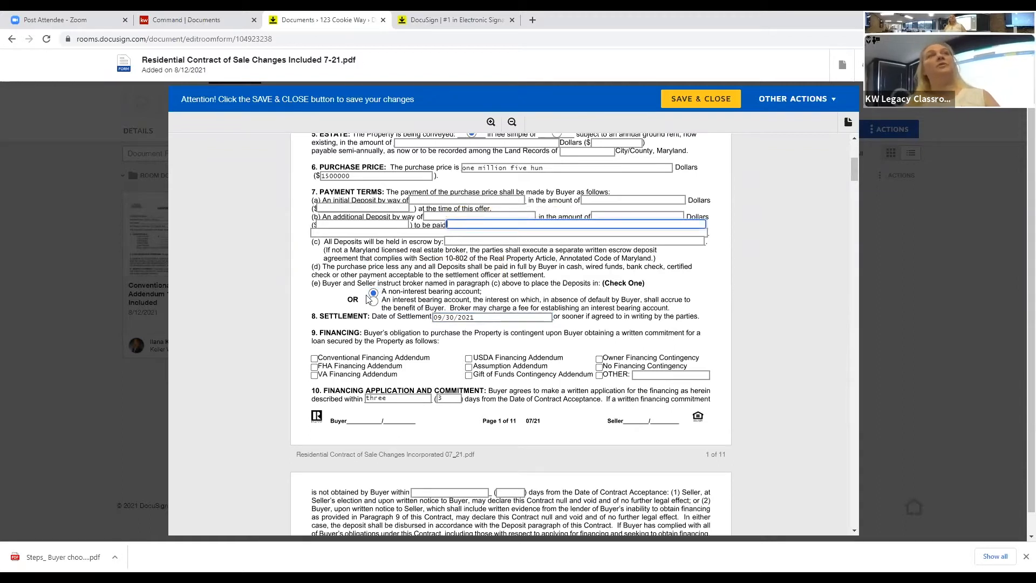
pyautogui.click(313, 358)
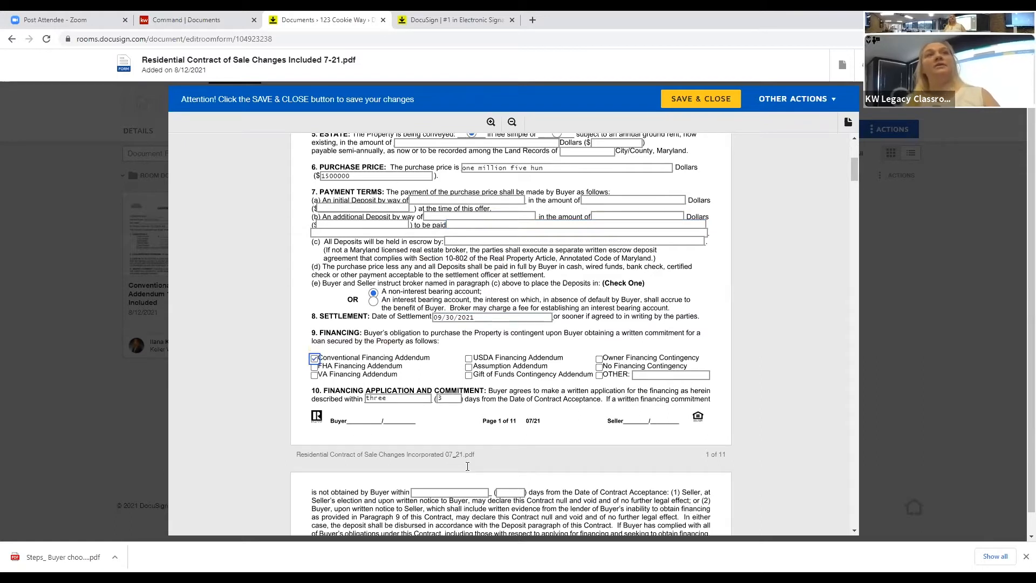
pyautogui.scroll(-2, 469, 398)
pyautogui.click(468, 386)
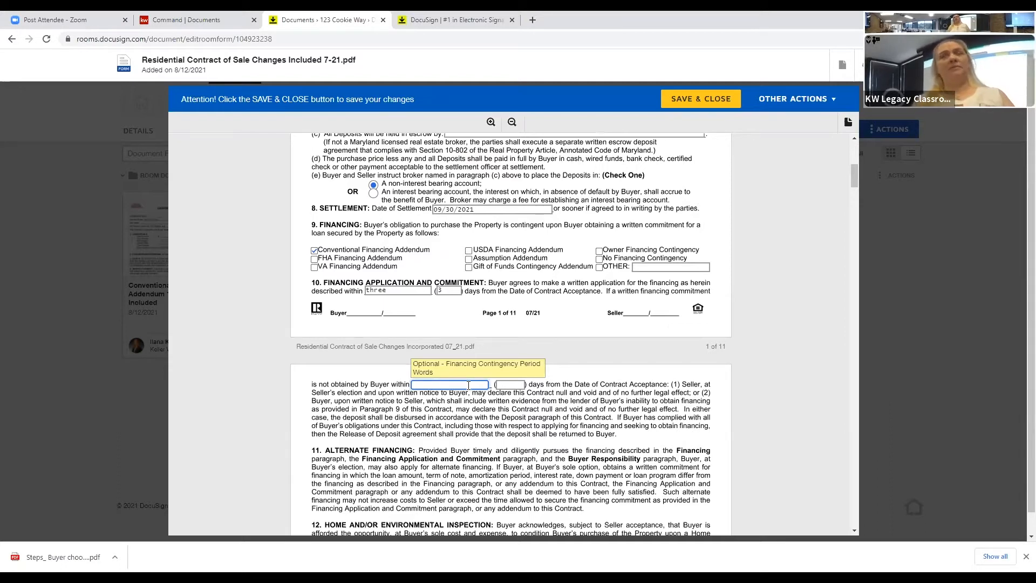
pyautogui.write('thirty')
pyautogui.press('Tab')
pyautogui.write('30')
pyautogui.scroll(-1, 492, 380)
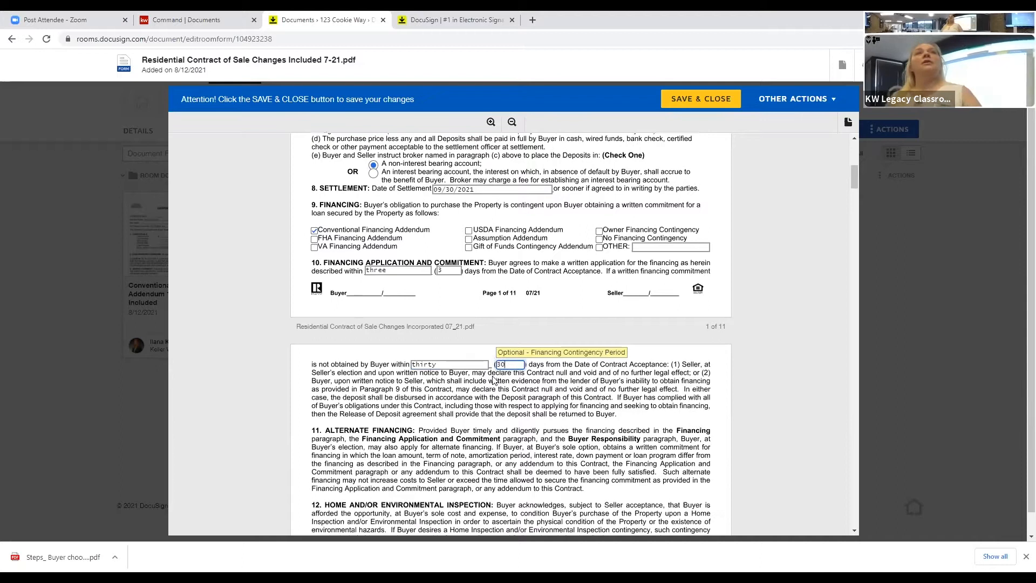
pyautogui.scroll(-8, 493, 380)
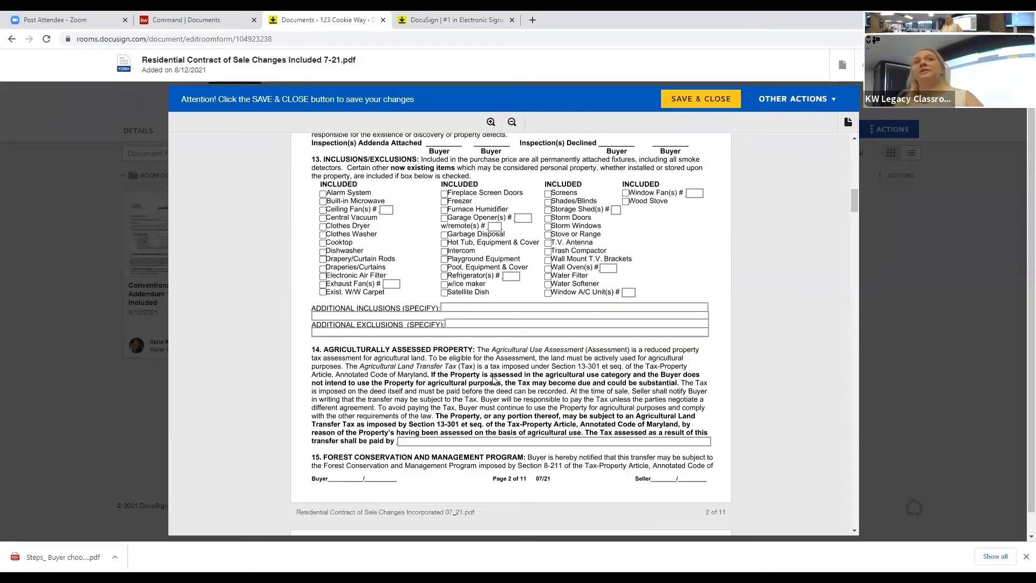
pyautogui.scroll(-7, 492, 379)
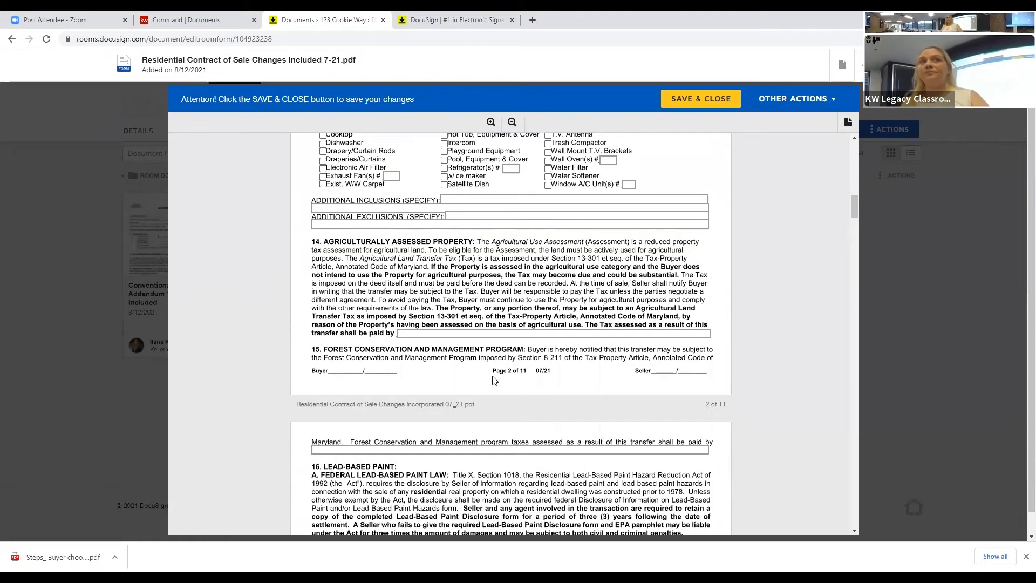
pyautogui.scroll(-4, 574, 334)
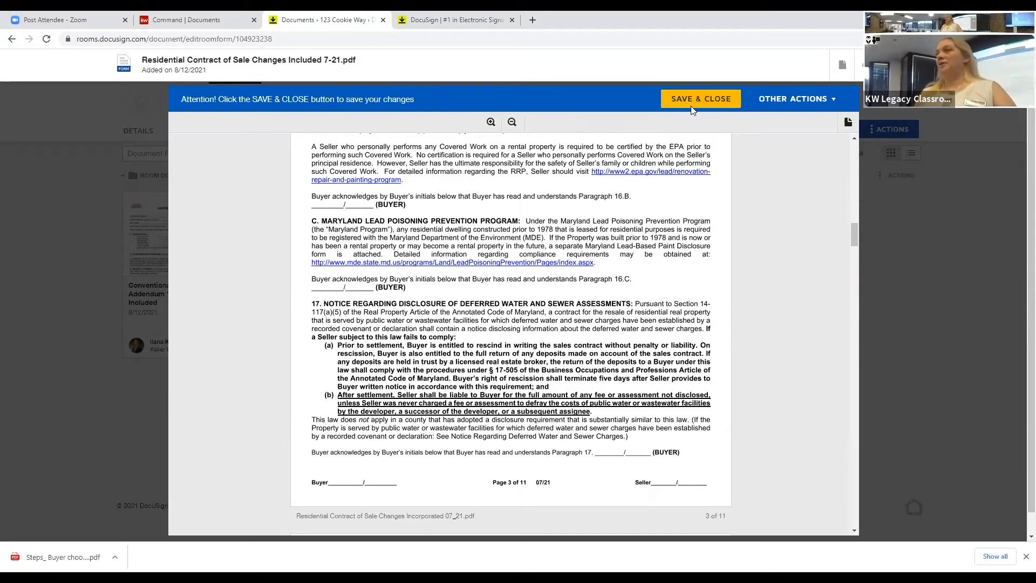
# Step: Save and close the contract form, then select all four room documents
pyautogui.click(690, 105)
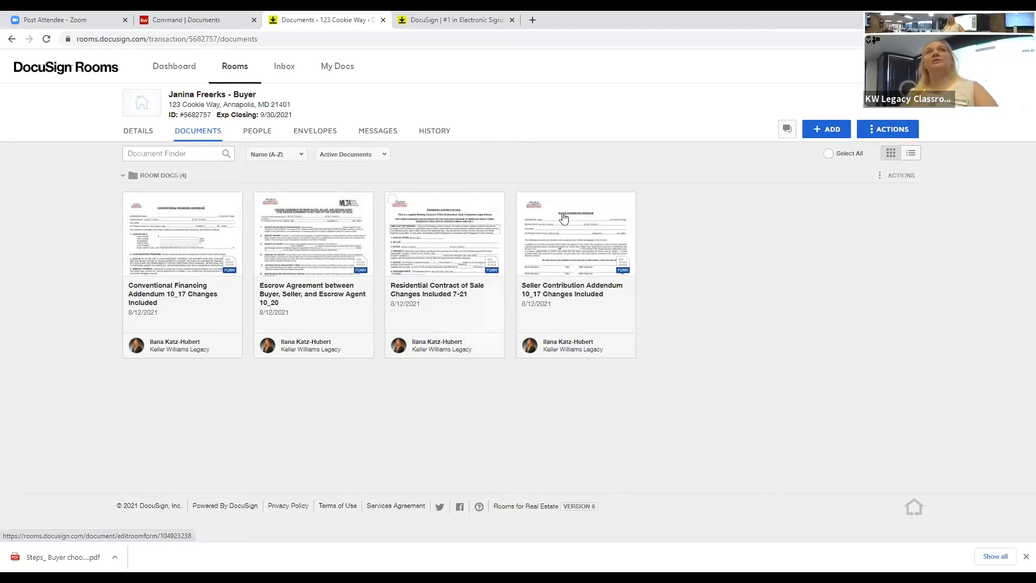
pyautogui.click(828, 156)
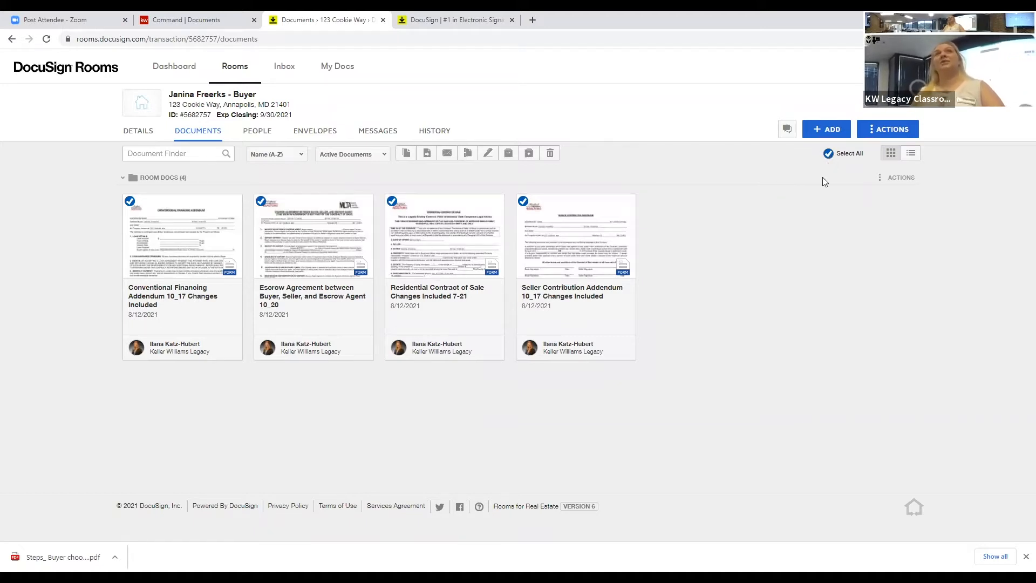
pyautogui.click(828, 154)
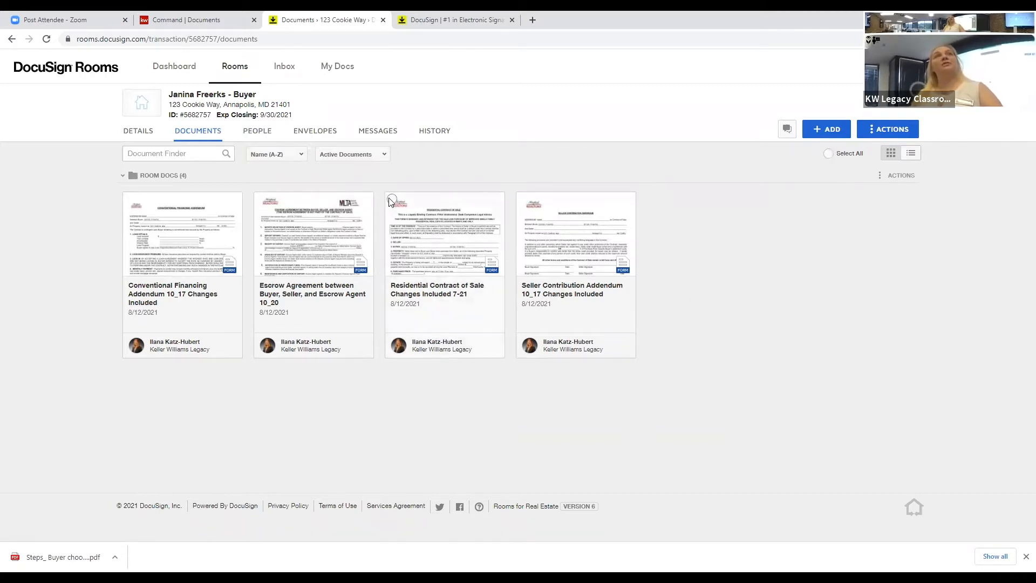
pyautogui.click(443, 210)
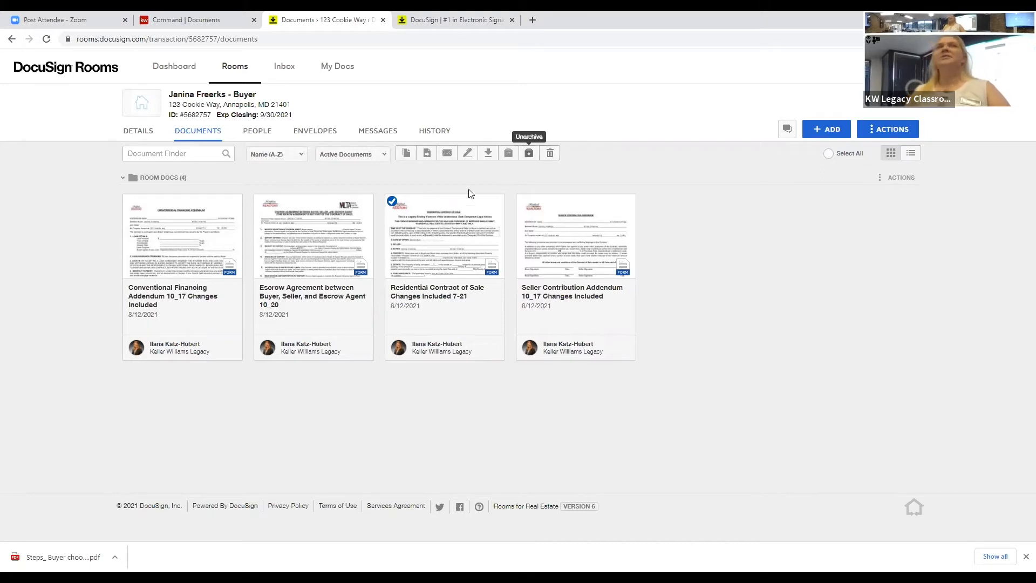
pyautogui.click(391, 200)
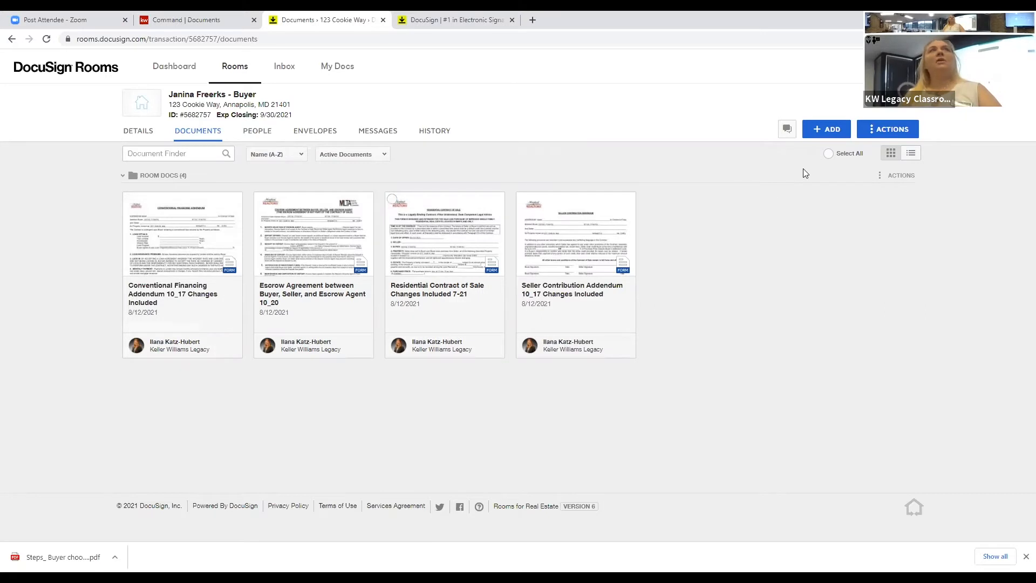
pyautogui.click(828, 154)
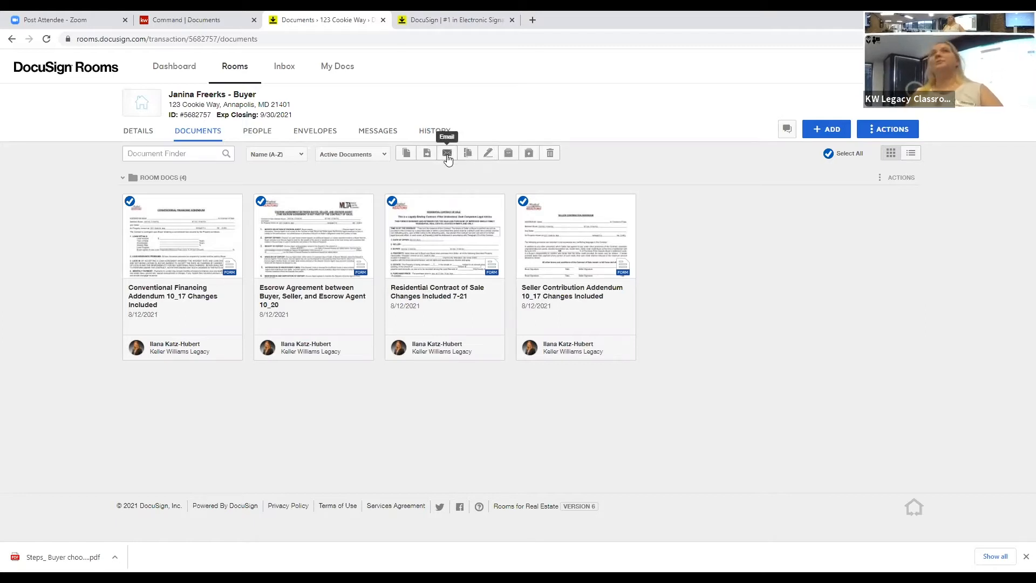
# Step: Create an envelope from the four forms, with Residential Contract first and Seller Contribution before Escrow Agreement
pyautogui.click(488, 153)
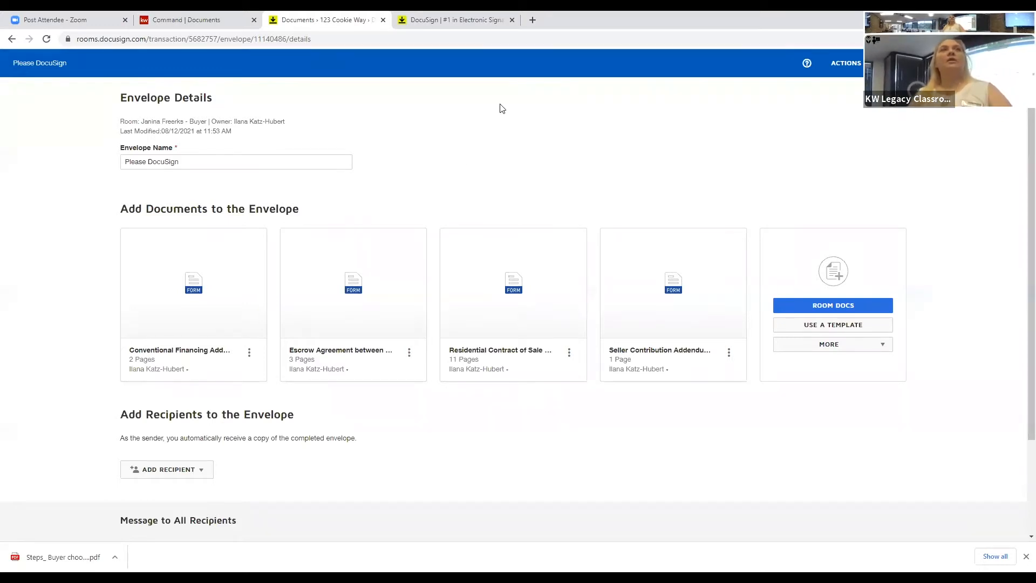
pyautogui.moveTo(459, 277)
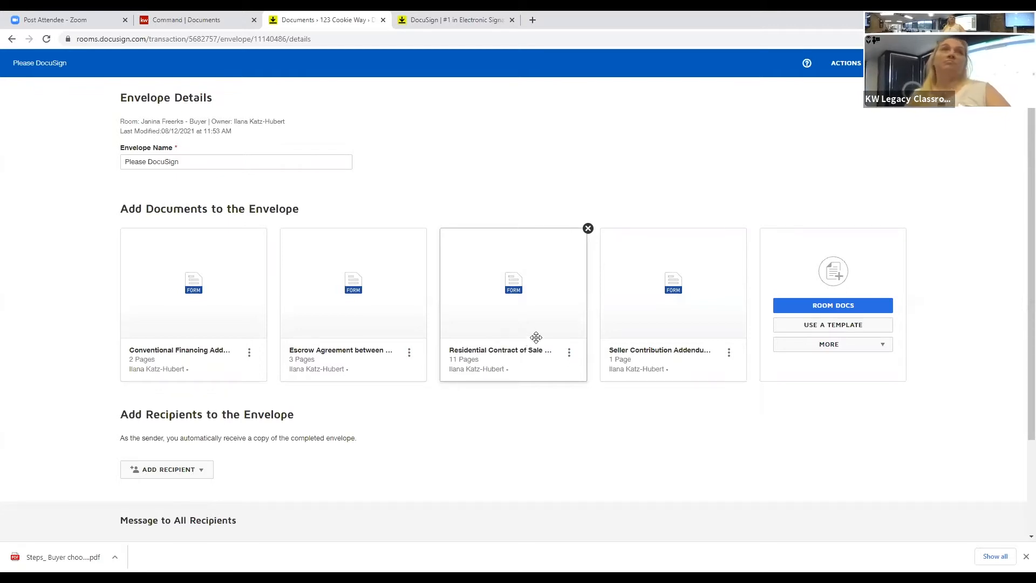
pyautogui.moveTo(535, 333)
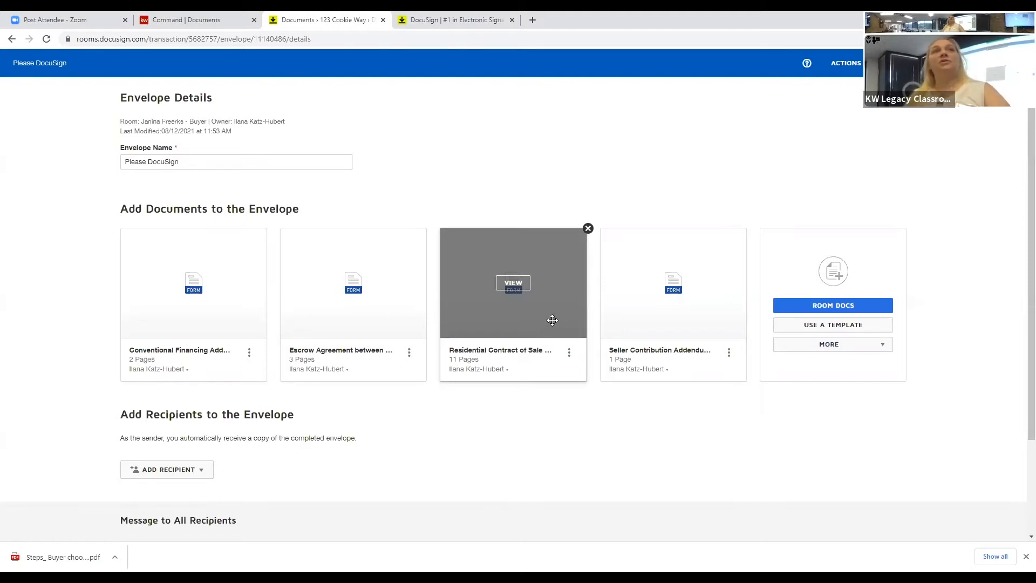
pyautogui.moveTo(548, 325); pyautogui.dragTo(216, 314)
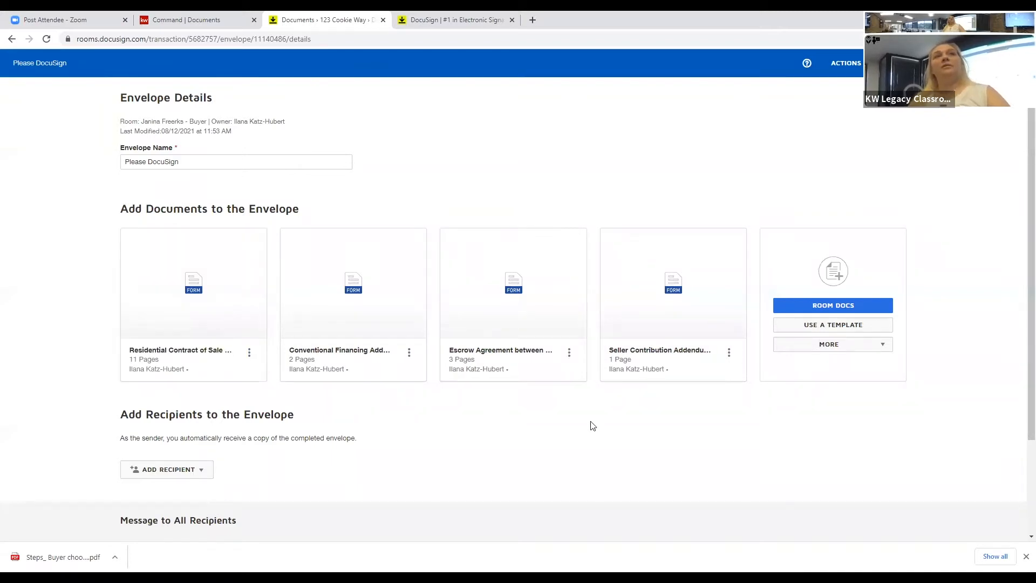
pyautogui.moveTo(684, 330)
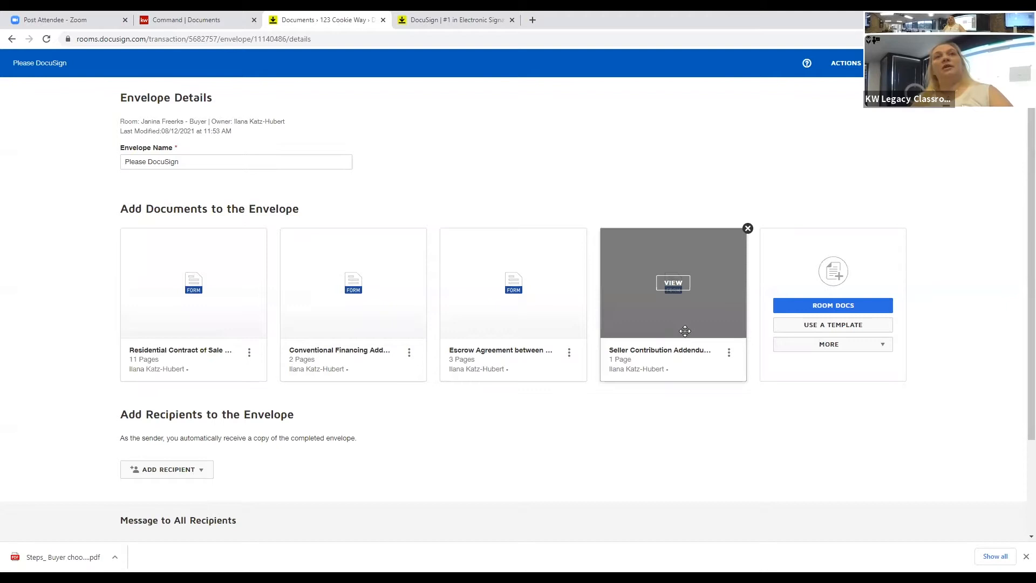
pyautogui.moveTo(687, 326); pyautogui.dragTo(521, 326)
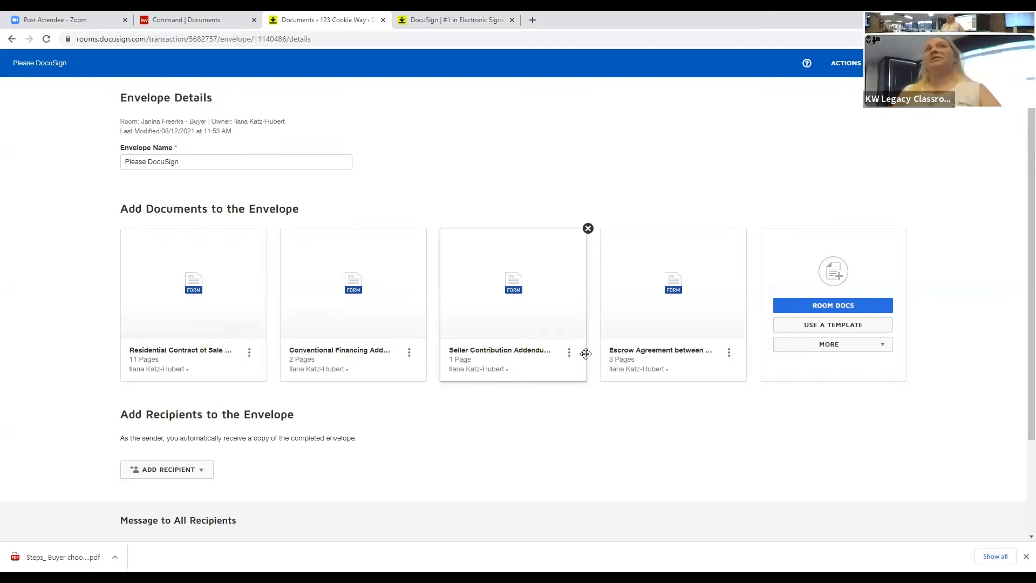
pyautogui.scroll(-1, 586, 356)
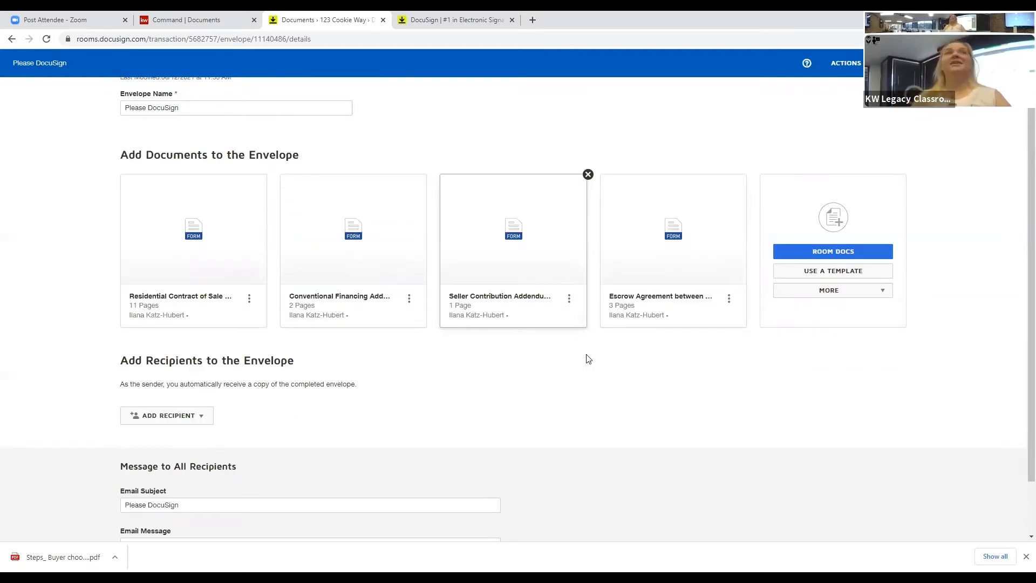
pyautogui.click(200, 421)
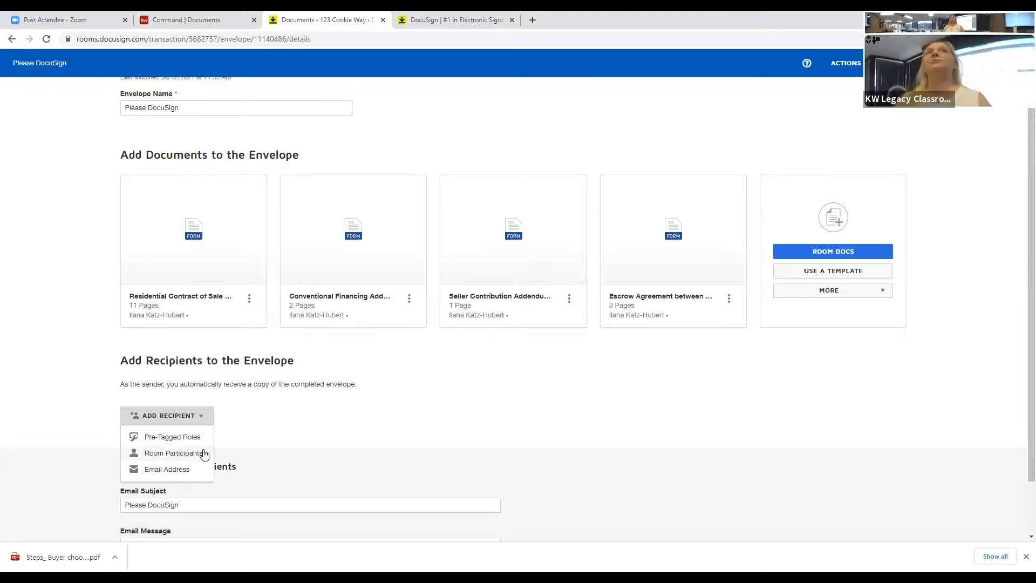
pyautogui.click(204, 454)
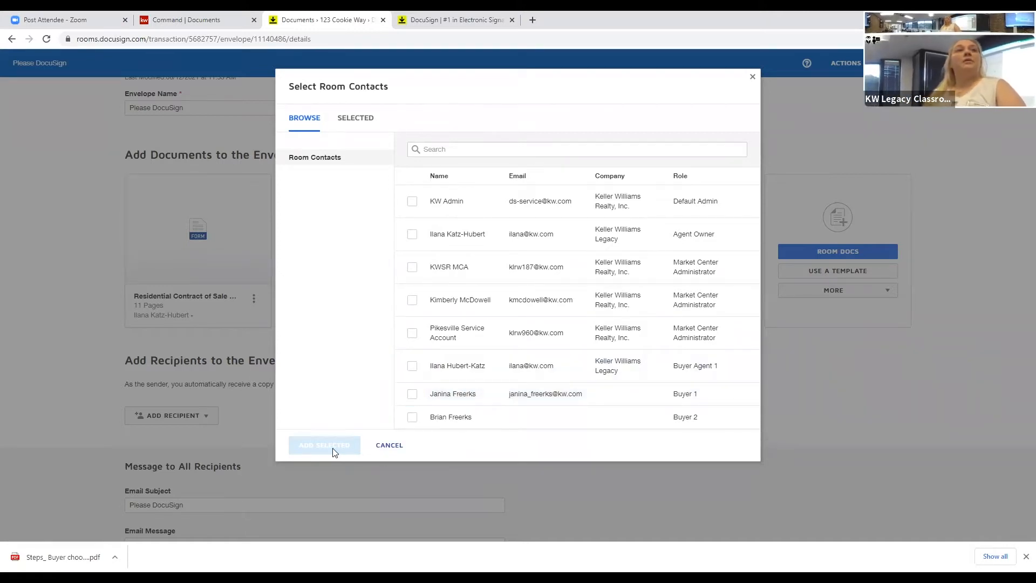
pyautogui.click(216, 420)
pyautogui.click(198, 416)
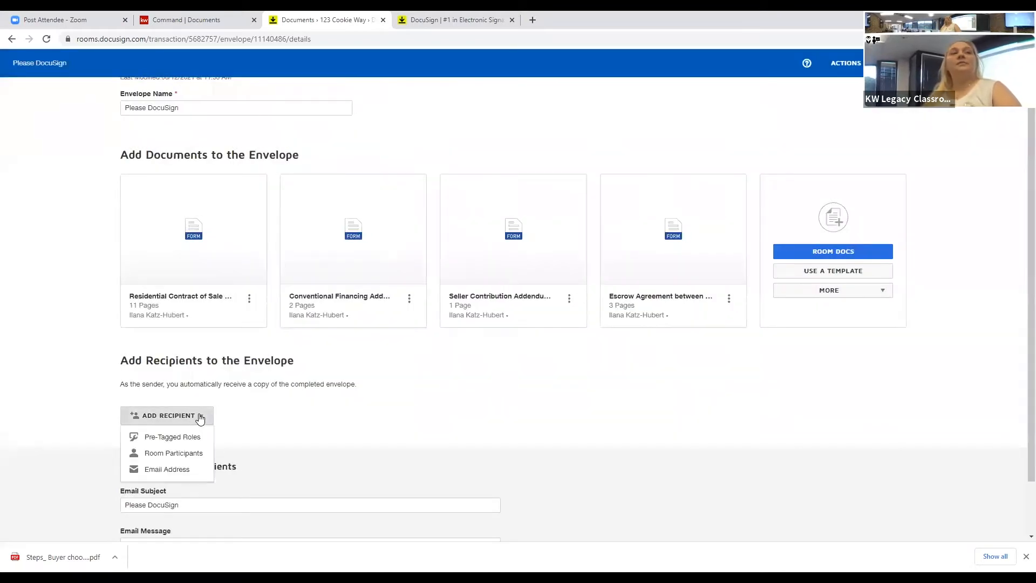
pyautogui.click(198, 438)
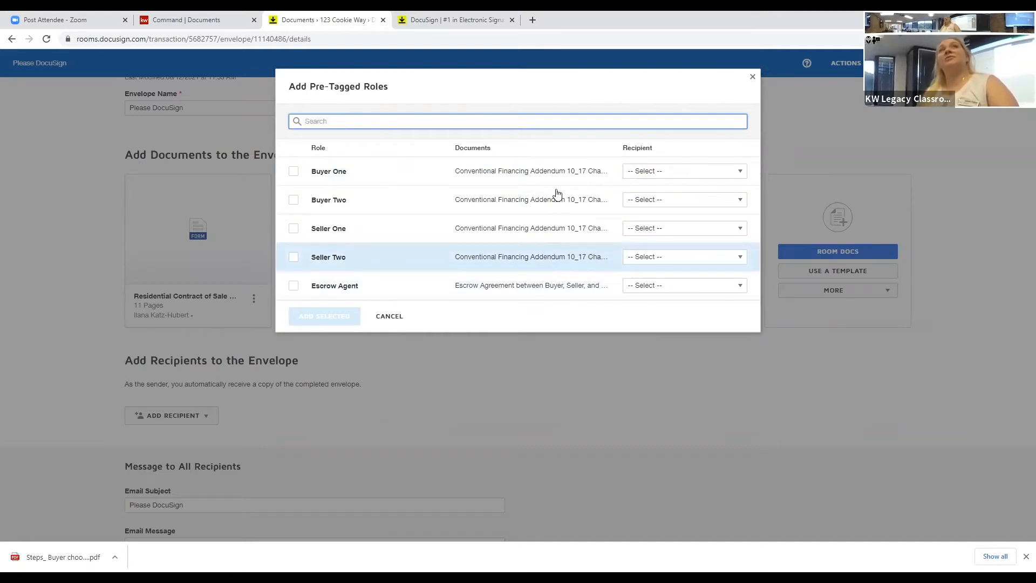
pyautogui.click(294, 172)
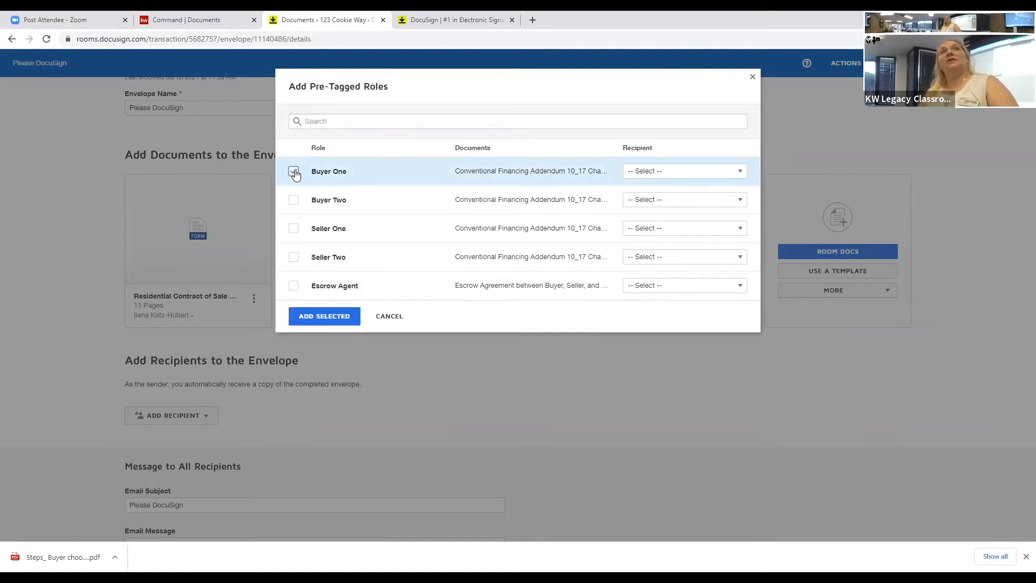
pyautogui.click(691, 171)
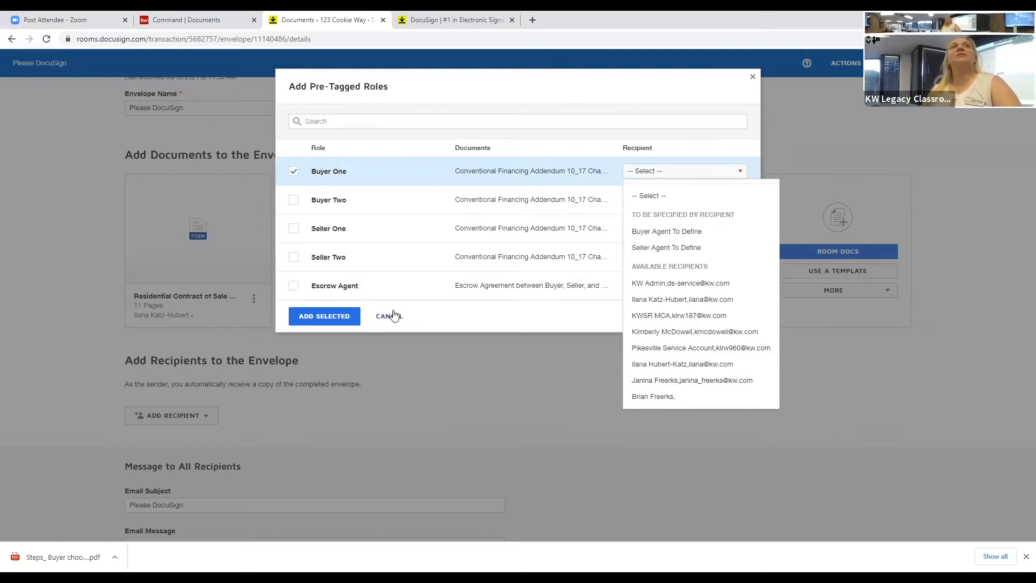
pyautogui.press('Escape')
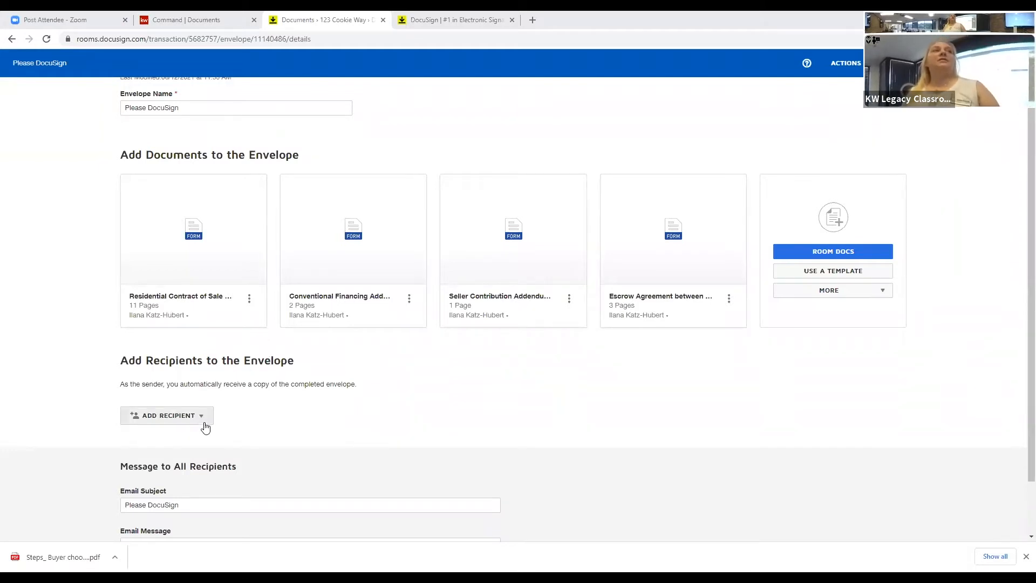
pyautogui.click(173, 417)
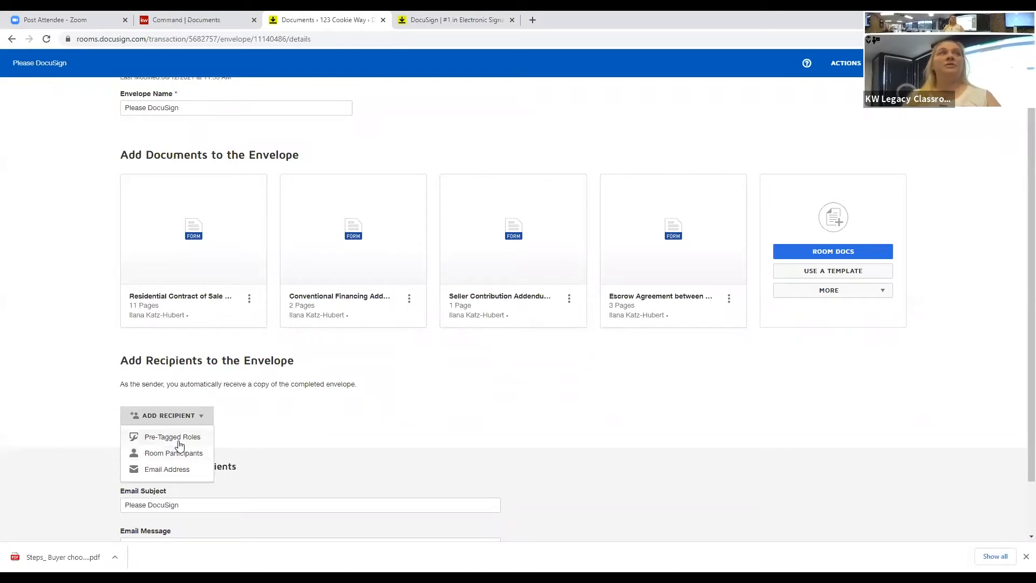
# Step: Add the Buyer 1 room contact to the envelope as a signer
pyautogui.click(180, 442)
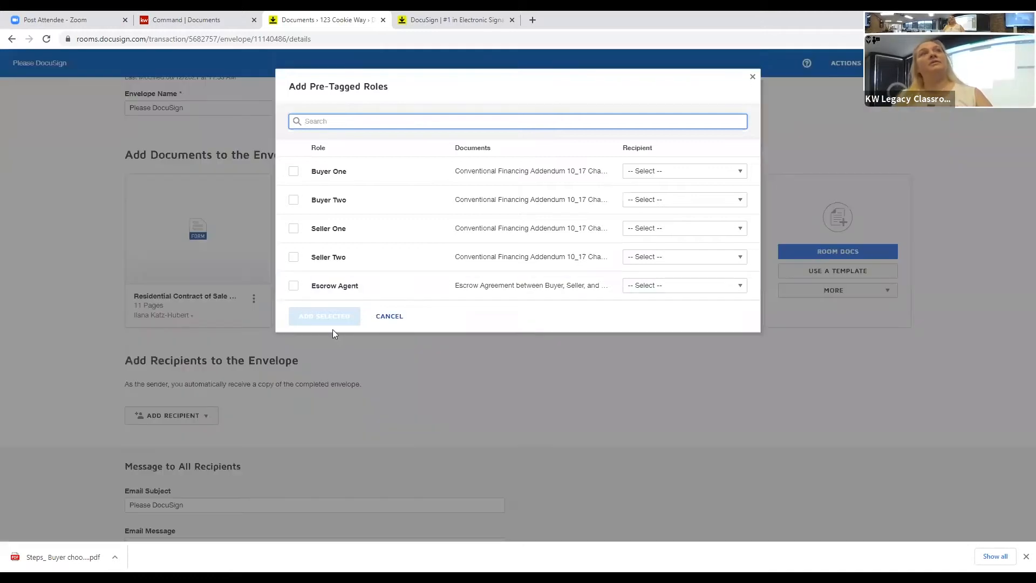
pyautogui.click(294, 172)
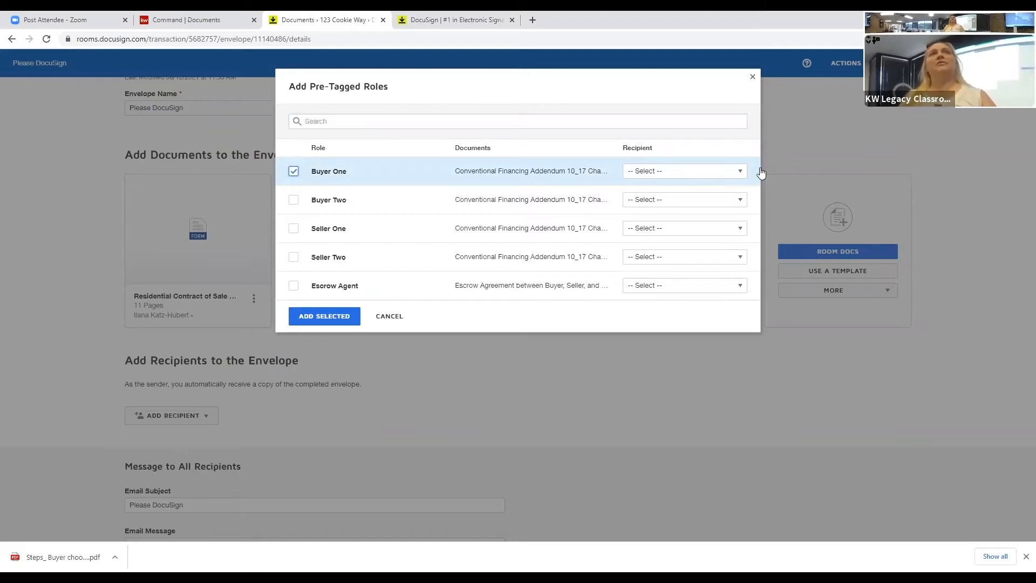
pyautogui.click(726, 173)
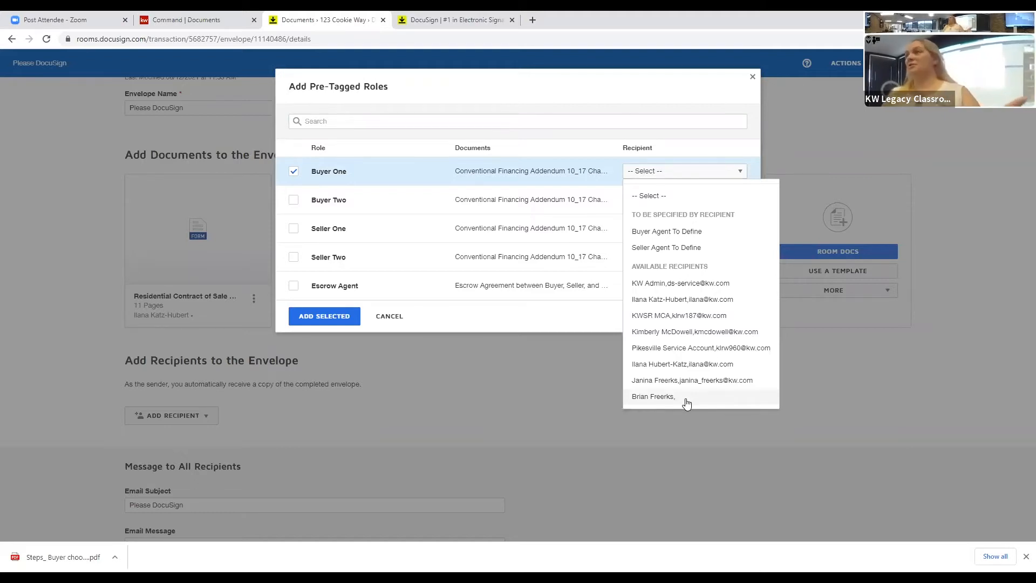
pyautogui.click(390, 314)
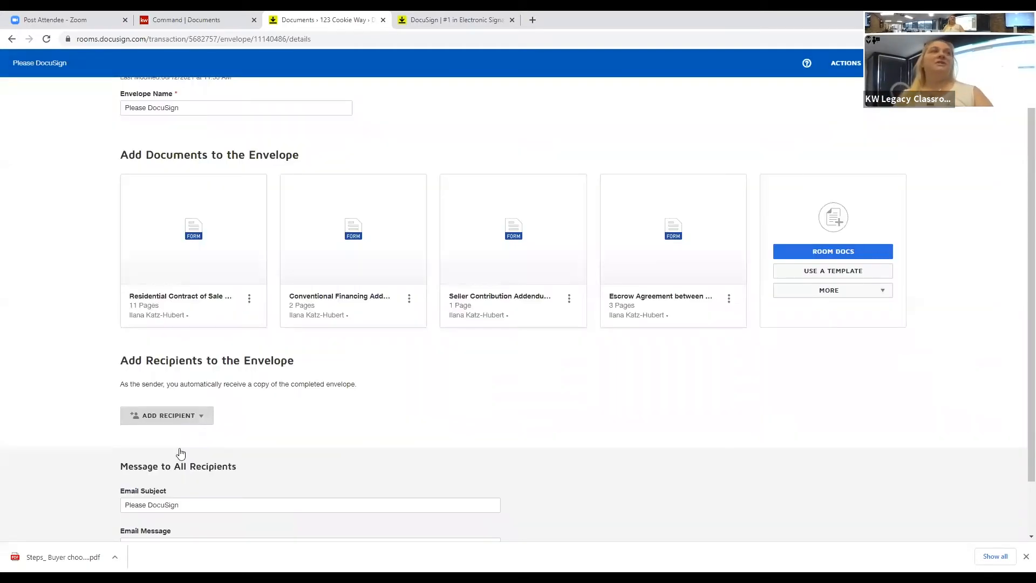
pyautogui.click(180, 453)
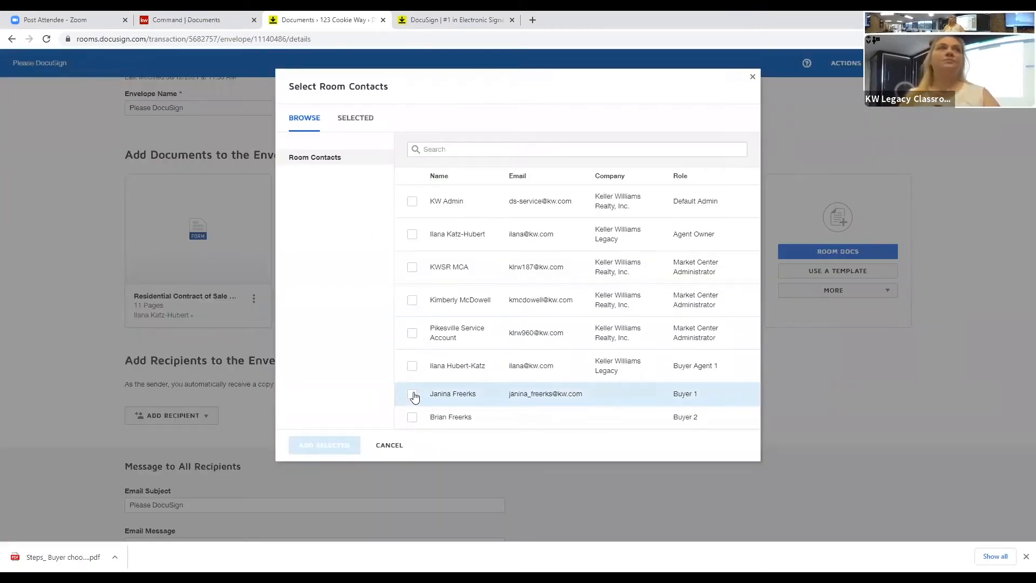
pyautogui.click(413, 395)
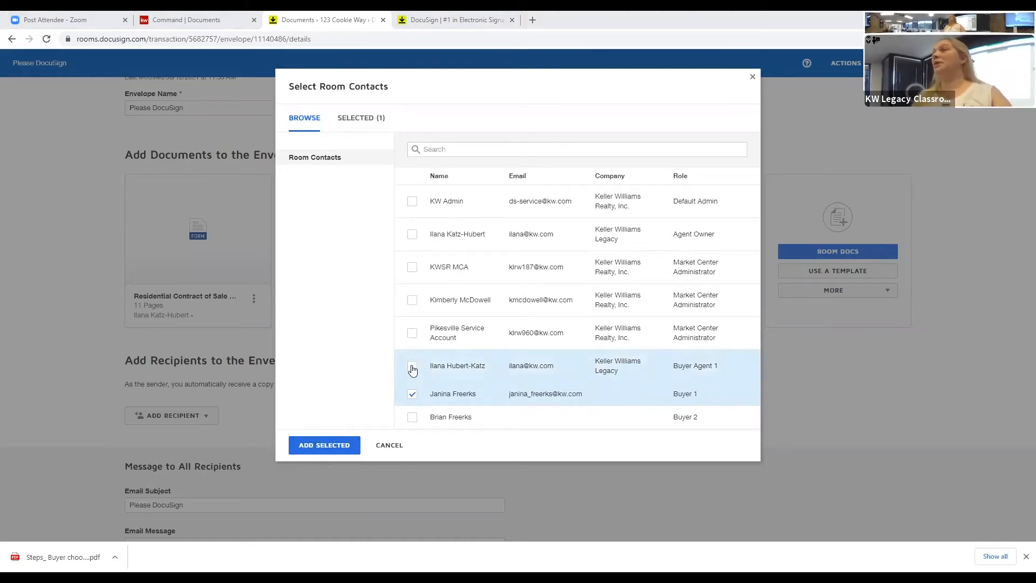
pyautogui.click(325, 444)
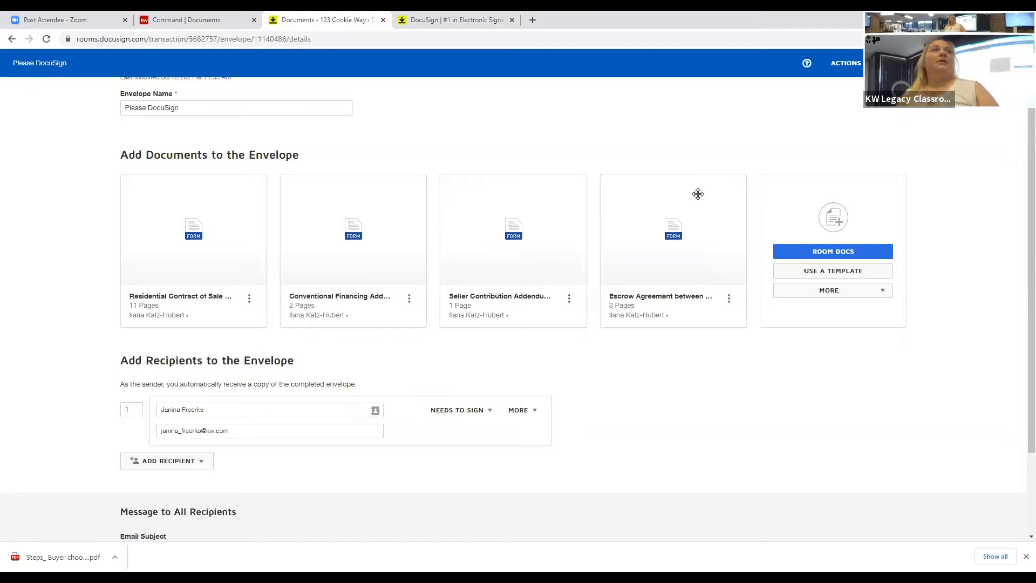
# Step: Scroll down the envelope details to proceed to adding fields
pyautogui.scroll(-2, 596, 332)
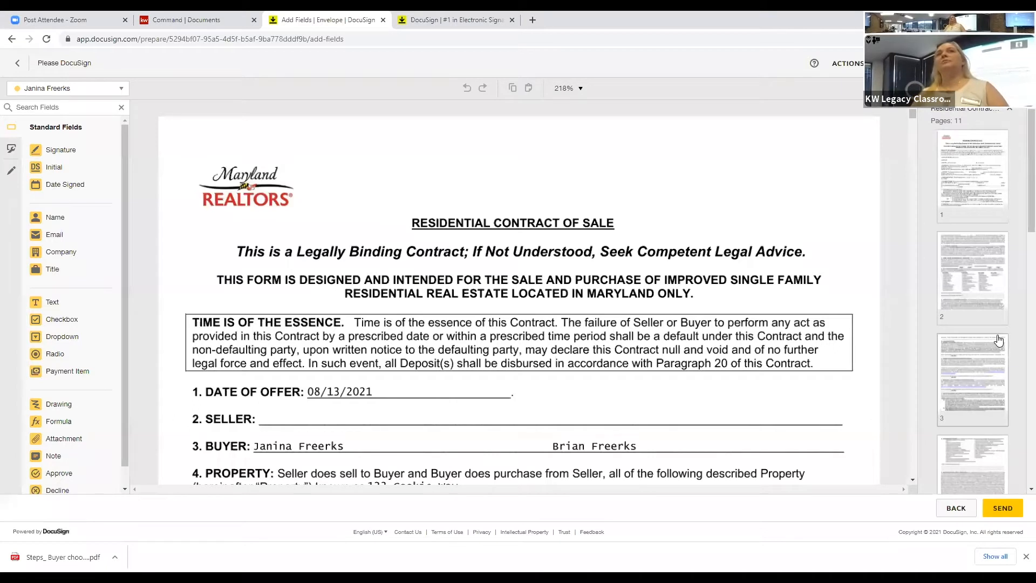
pyautogui.scroll(-10, 998, 340)
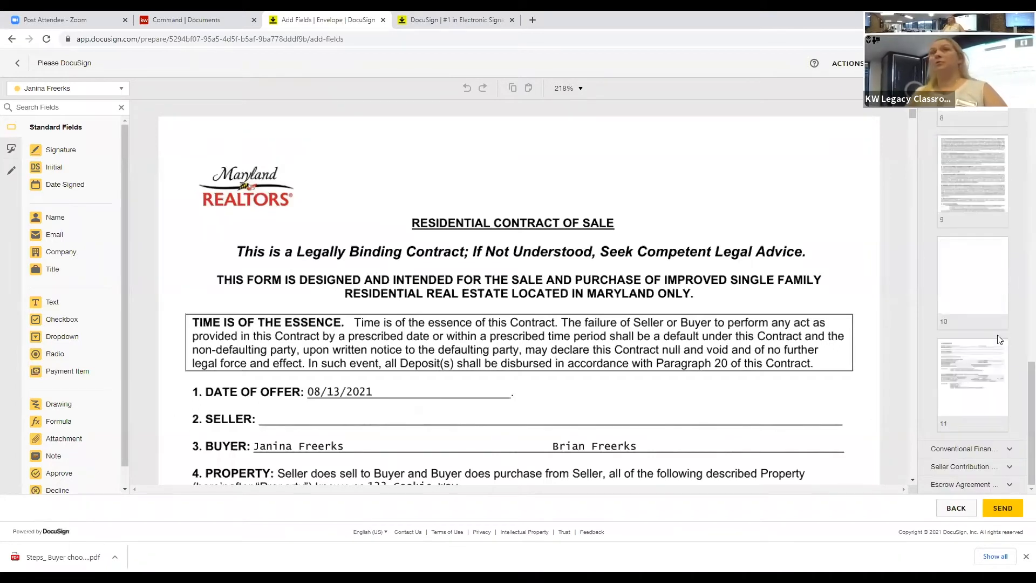
pyautogui.scroll(10, 999, 334)
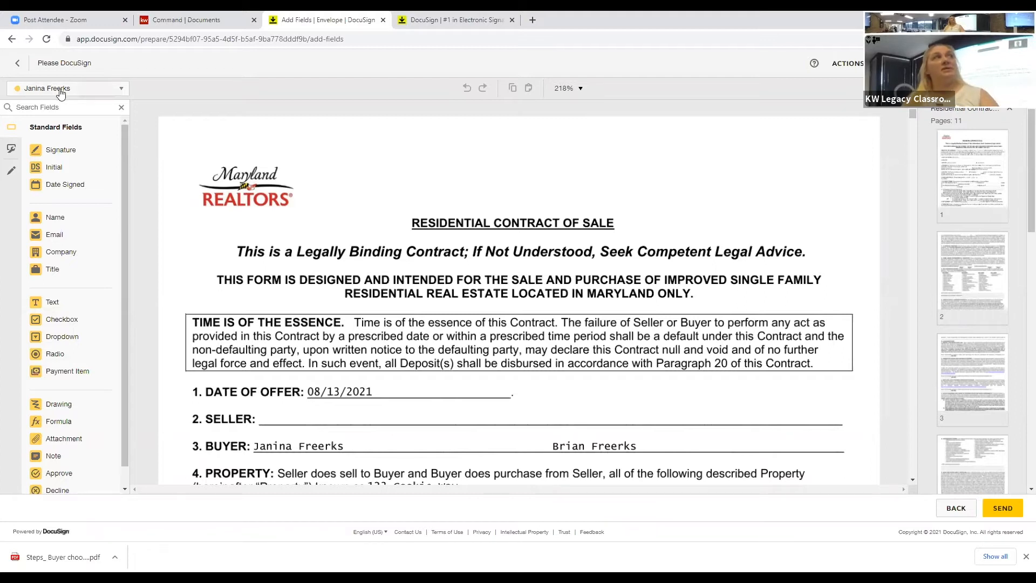
pyautogui.click(90, 92)
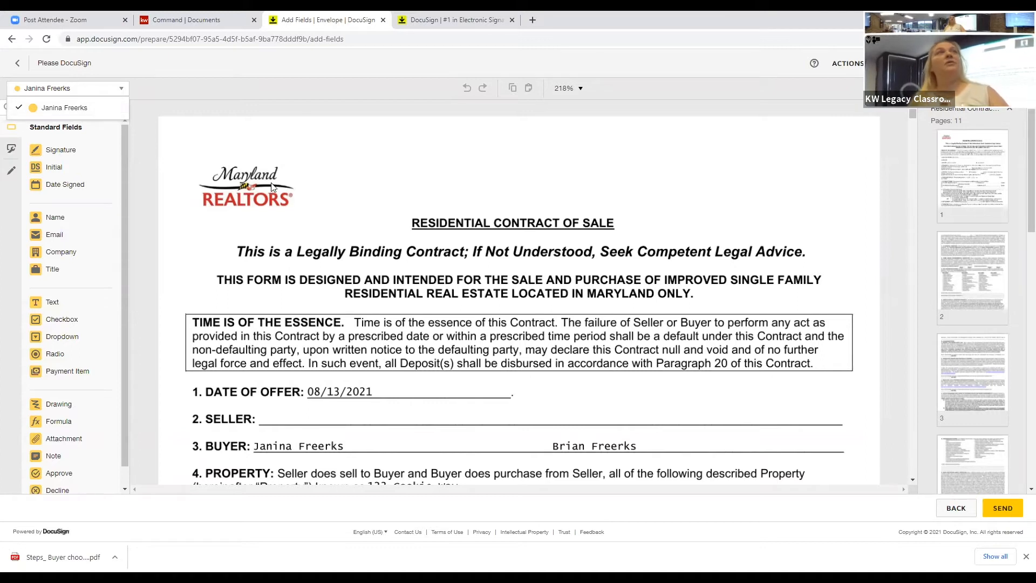
pyautogui.scroll(-10, 275, 187)
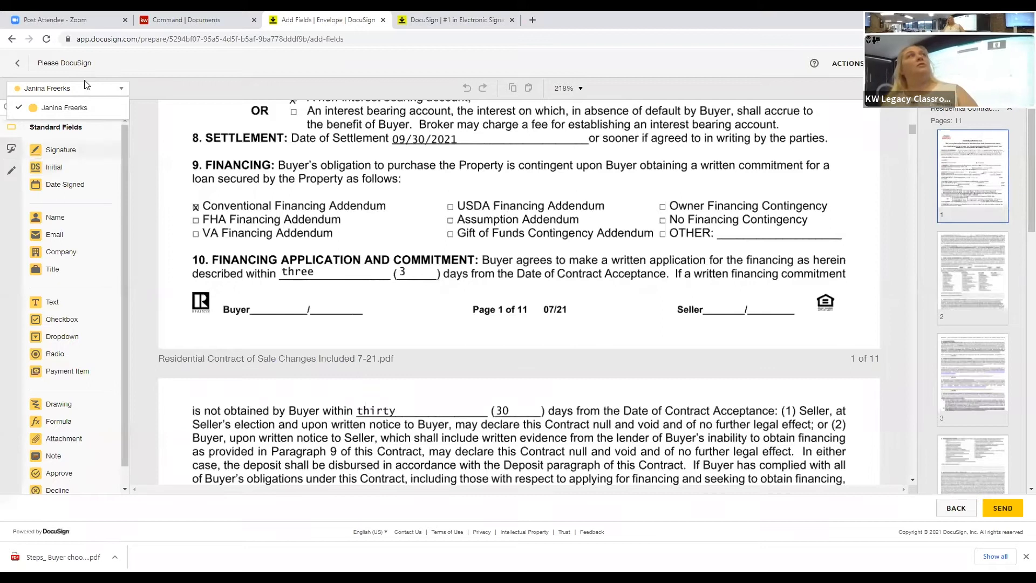
pyautogui.click(85, 165)
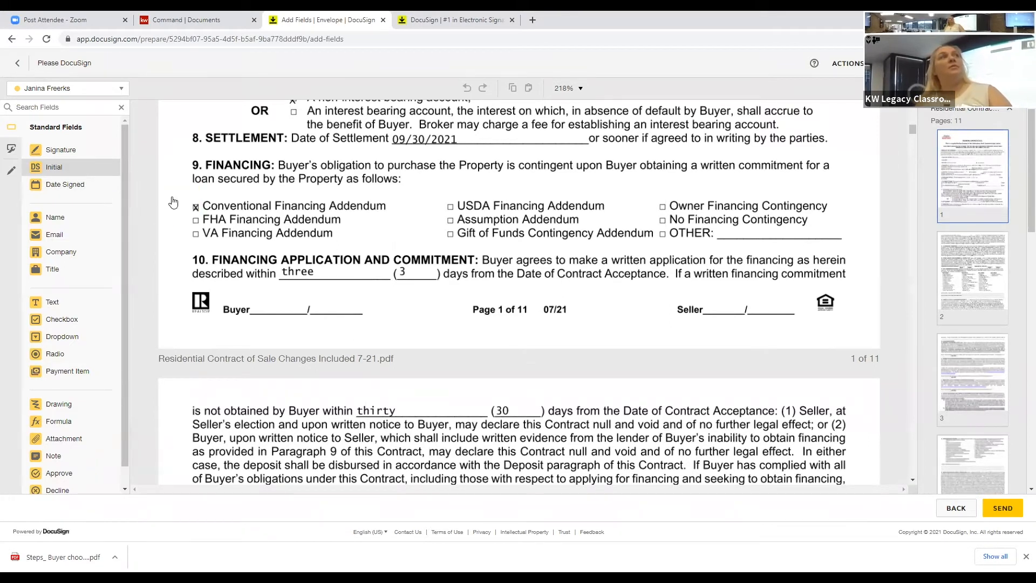
# Step: Place the first buyer's Initial field on the Buyer initials line at page 1's foot
pyautogui.click(260, 278)
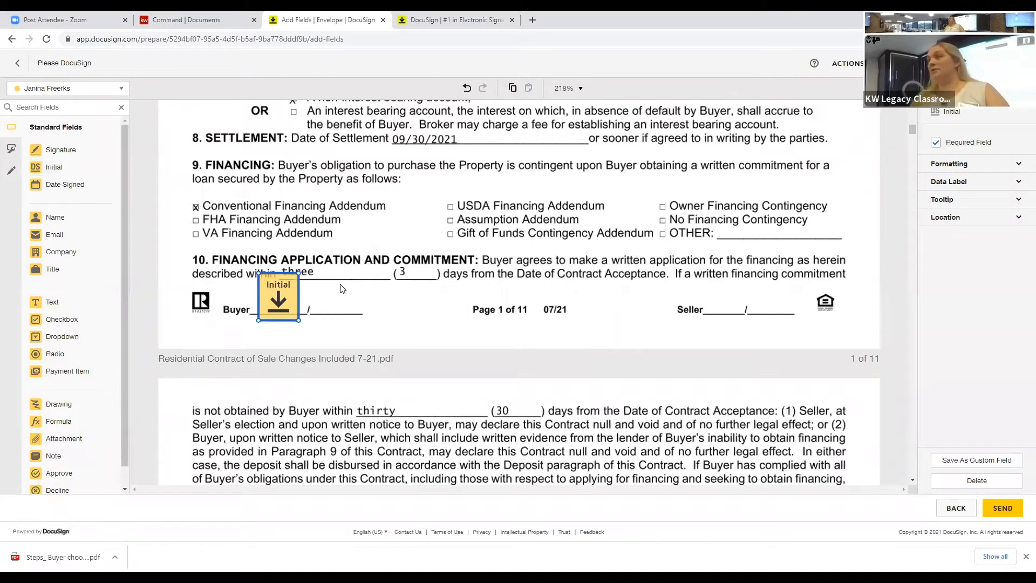
pyautogui.click(78, 89)
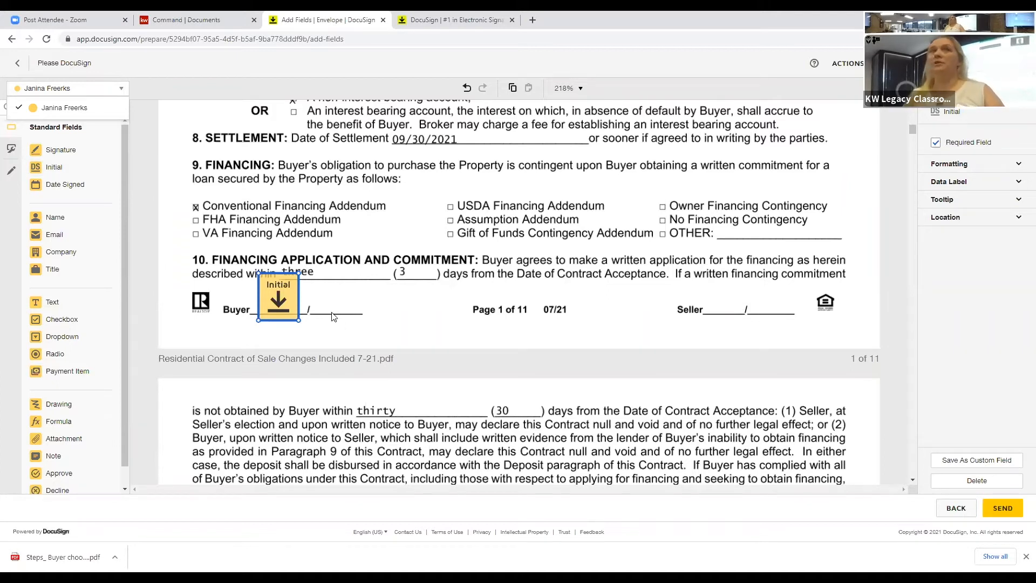
pyautogui.click(393, 339)
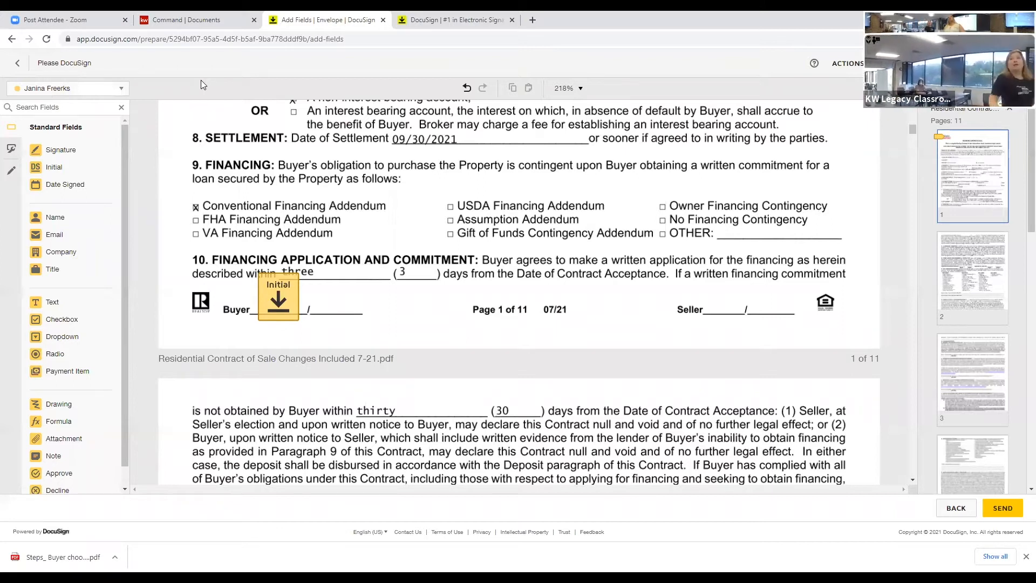
# Step: Save the tagged envelope and return to its details page
pyautogui.click(846, 66)
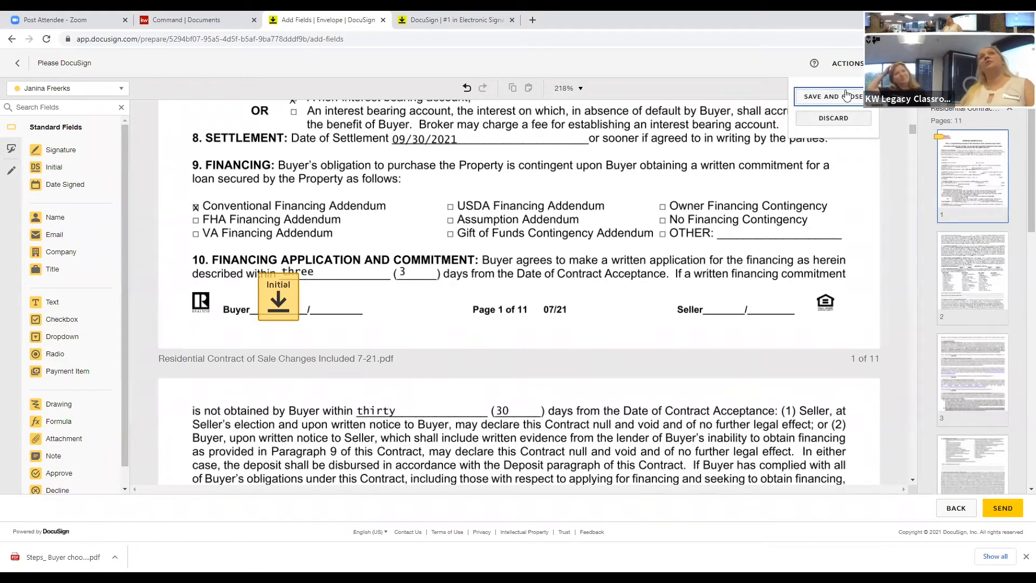
pyautogui.click(846, 96)
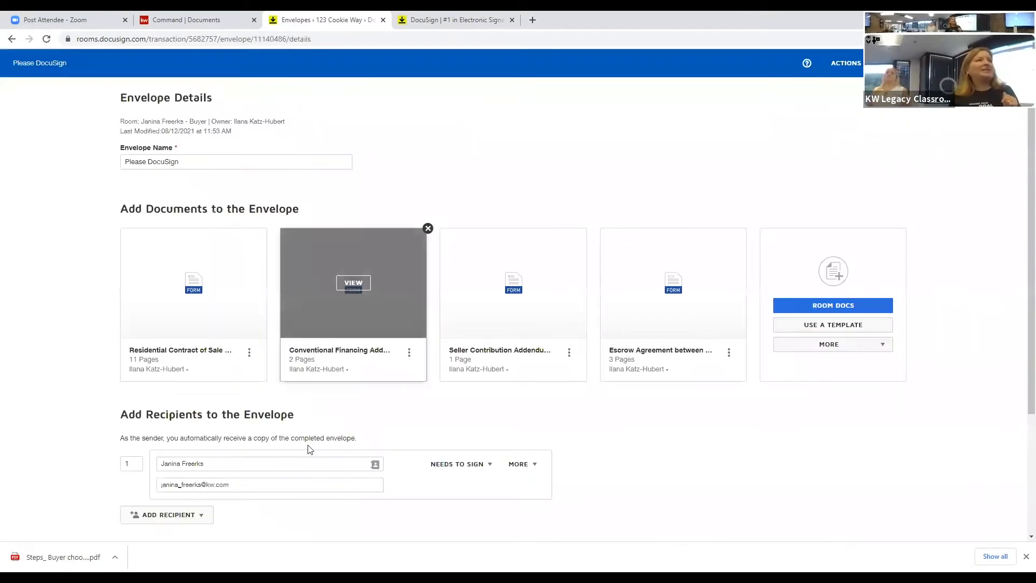
pyautogui.scroll(-1, 188, 421)
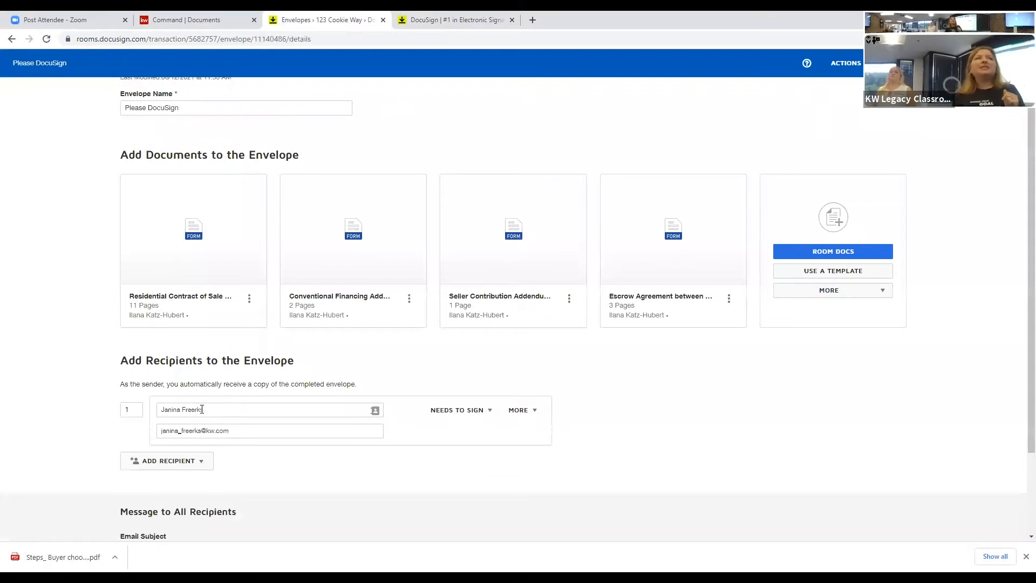
# Step: Choose Pre-Tagged Roles from the Add Recipient options
pyautogui.click(203, 468)
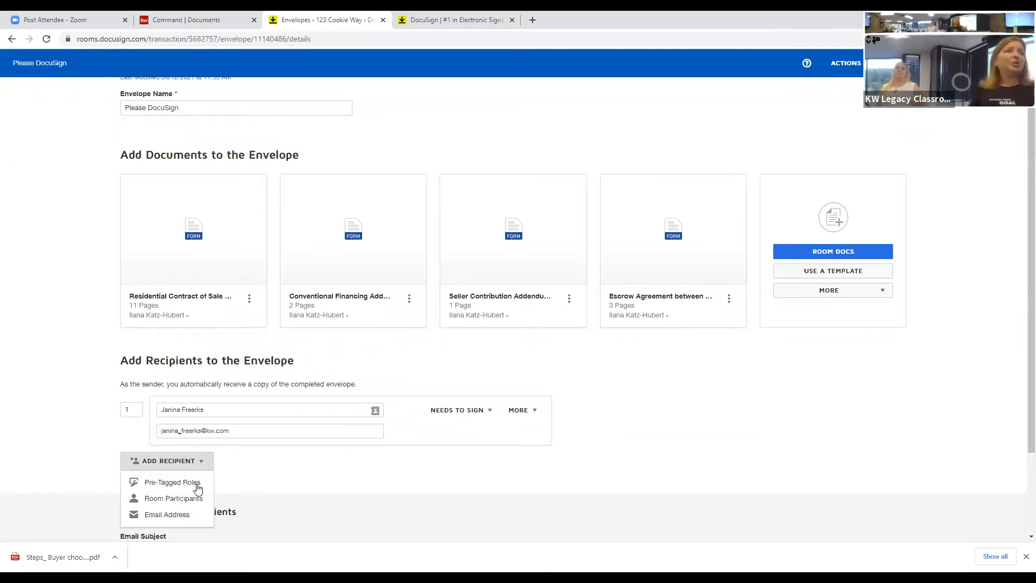
pyautogui.click(198, 486)
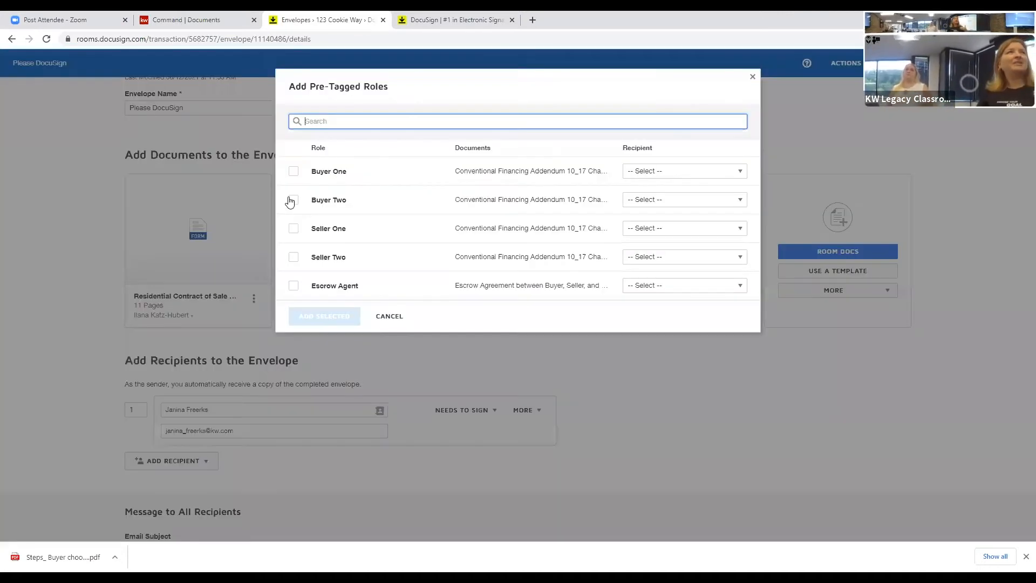
# Step: Tick the Buyer One and Buyer Two roles, assign each a room participant, and add them as recipients
pyautogui.click(291, 200)
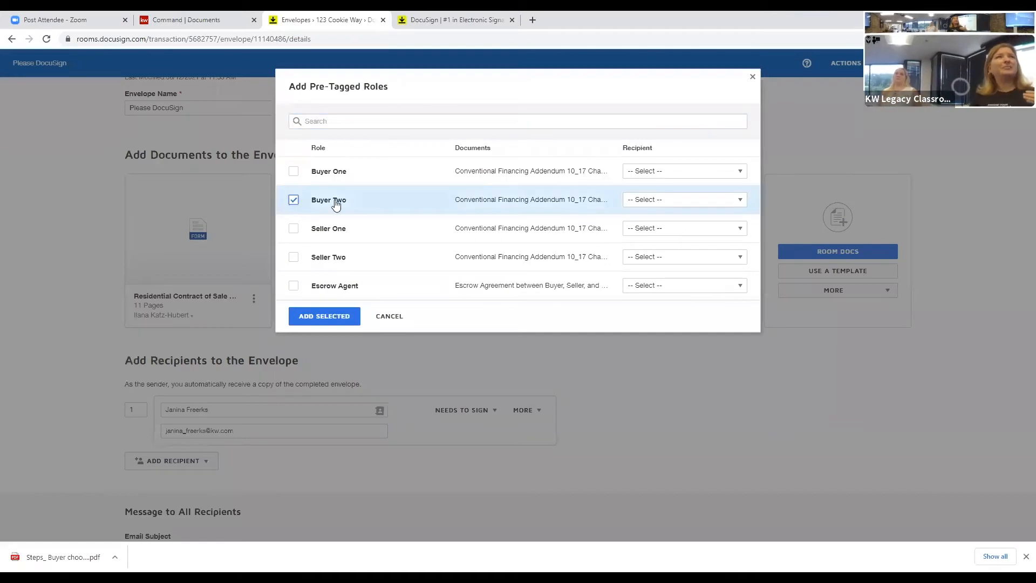
pyautogui.click(293, 173)
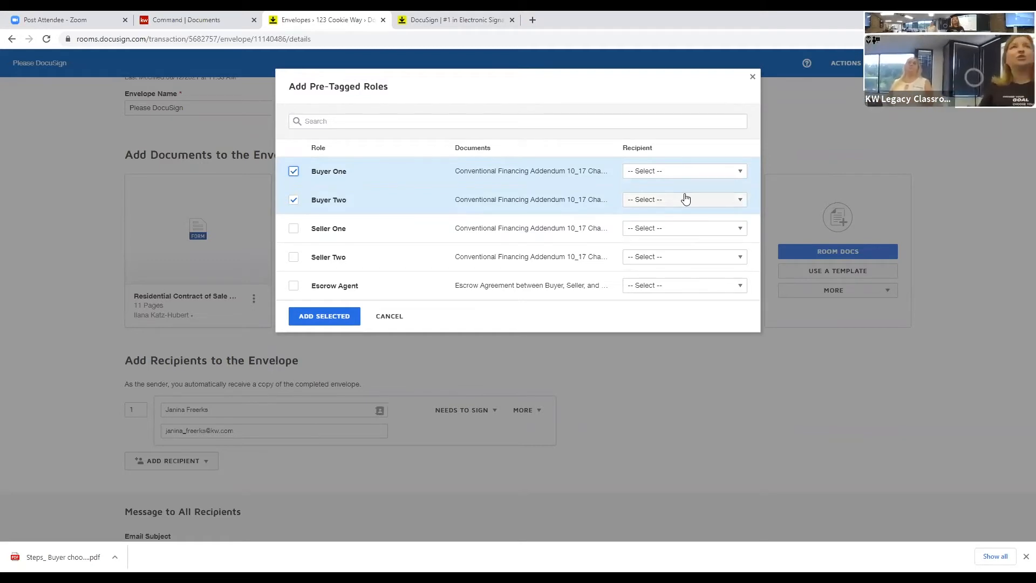
pyautogui.click(685, 199)
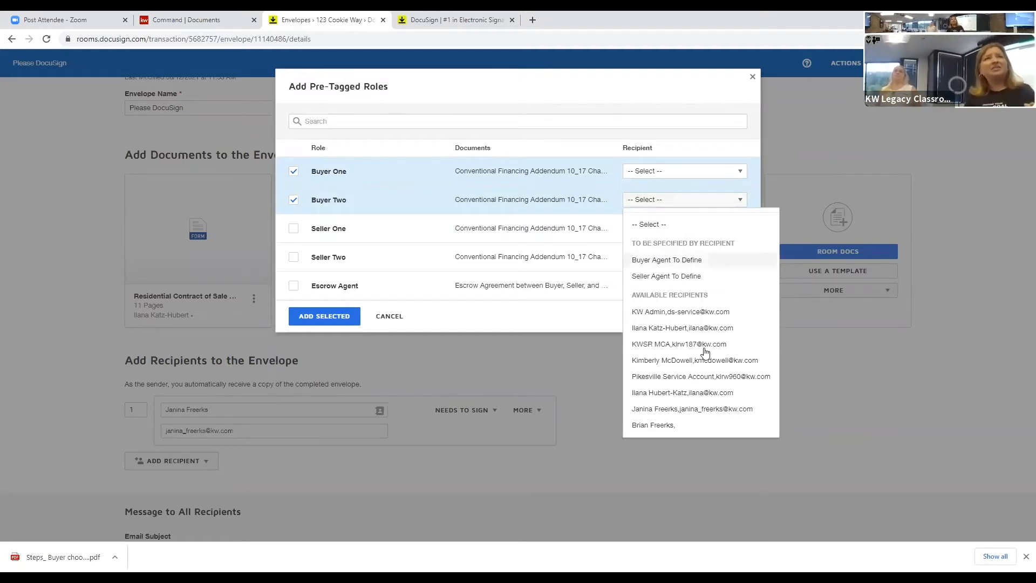
pyautogui.click(677, 393)
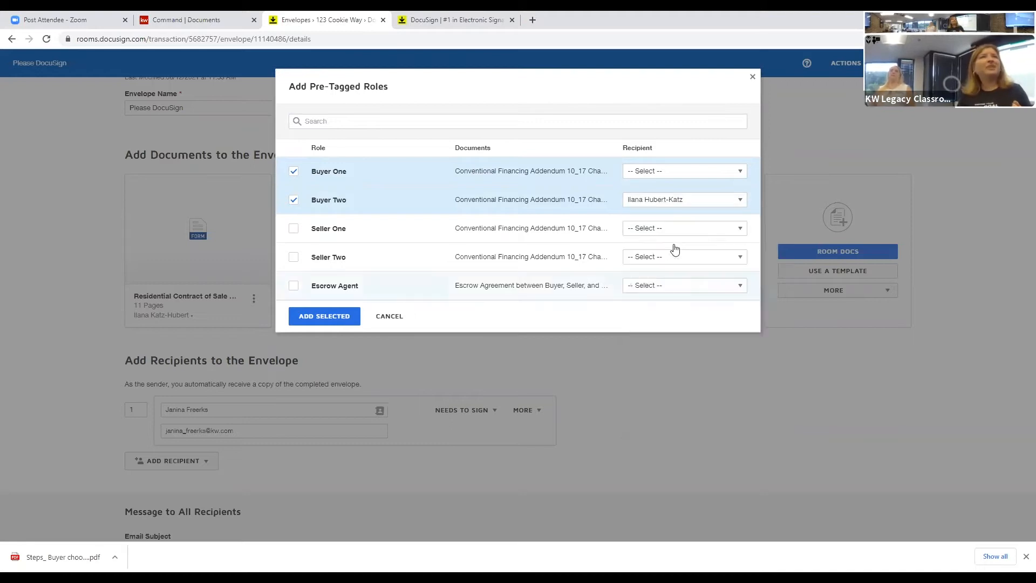
pyautogui.click(662, 171)
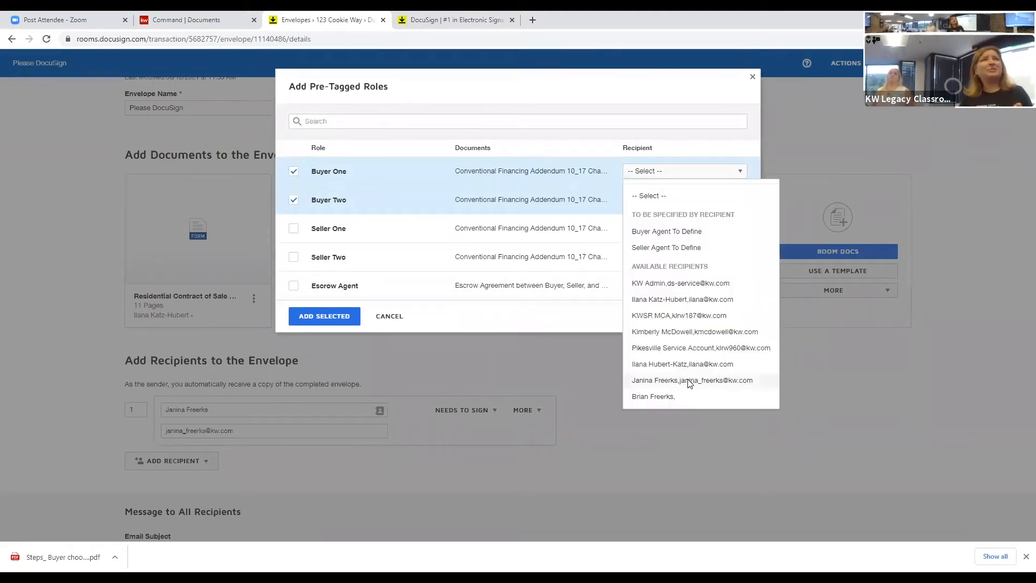
pyautogui.click(317, 319)
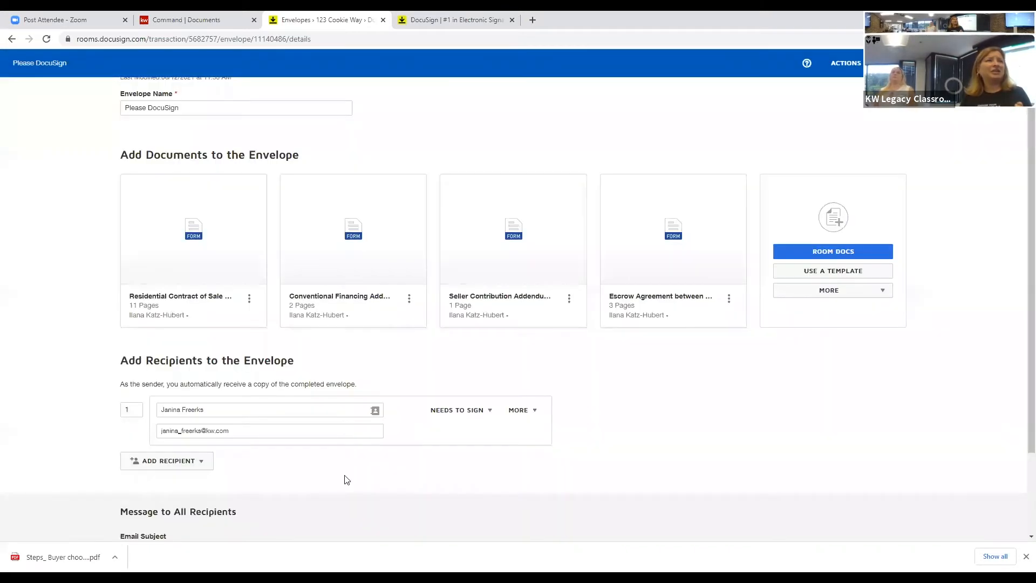
pyautogui.scroll(-1, 346, 483)
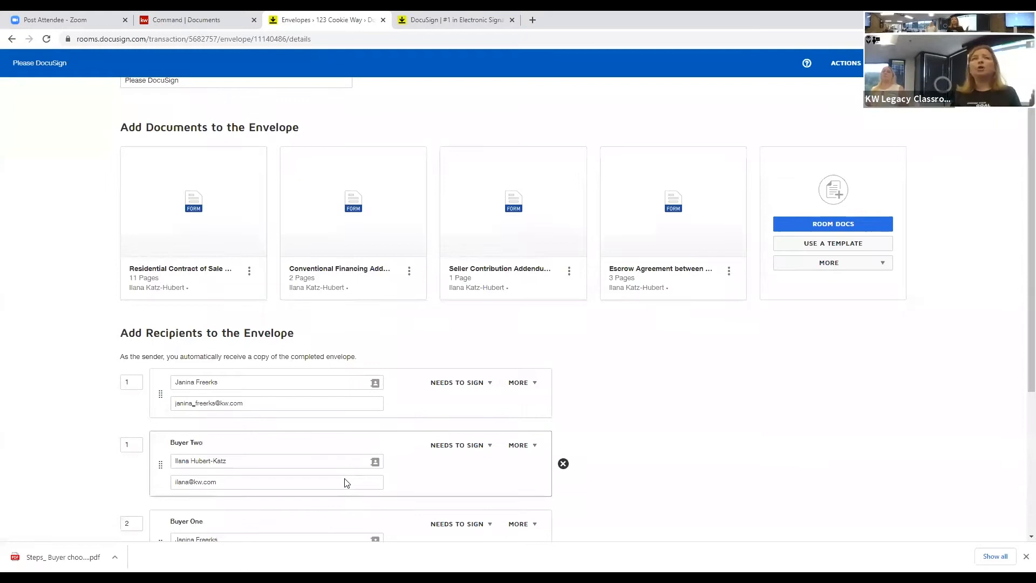
pyautogui.scroll(-1, 346, 482)
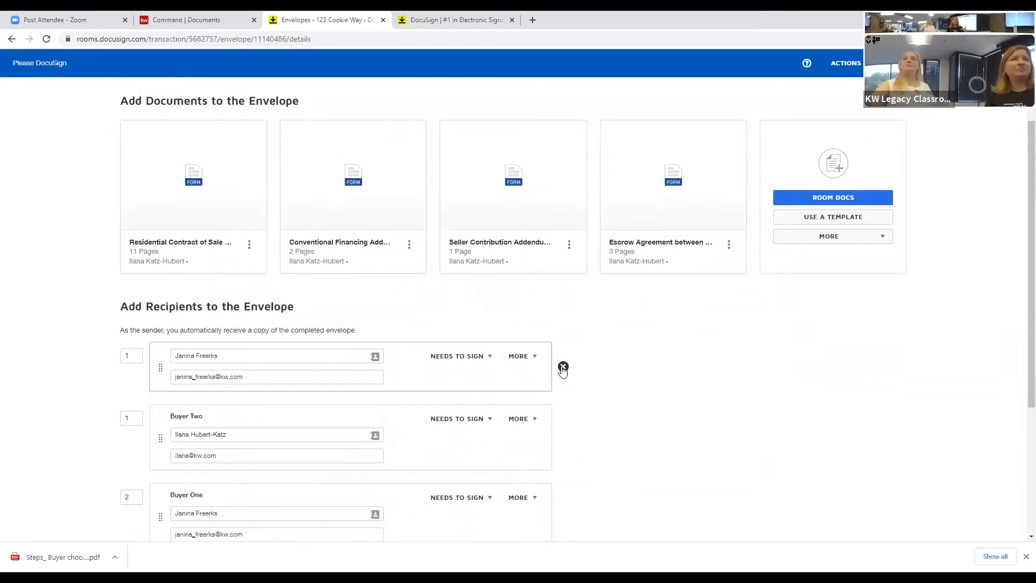
pyautogui.click(562, 367)
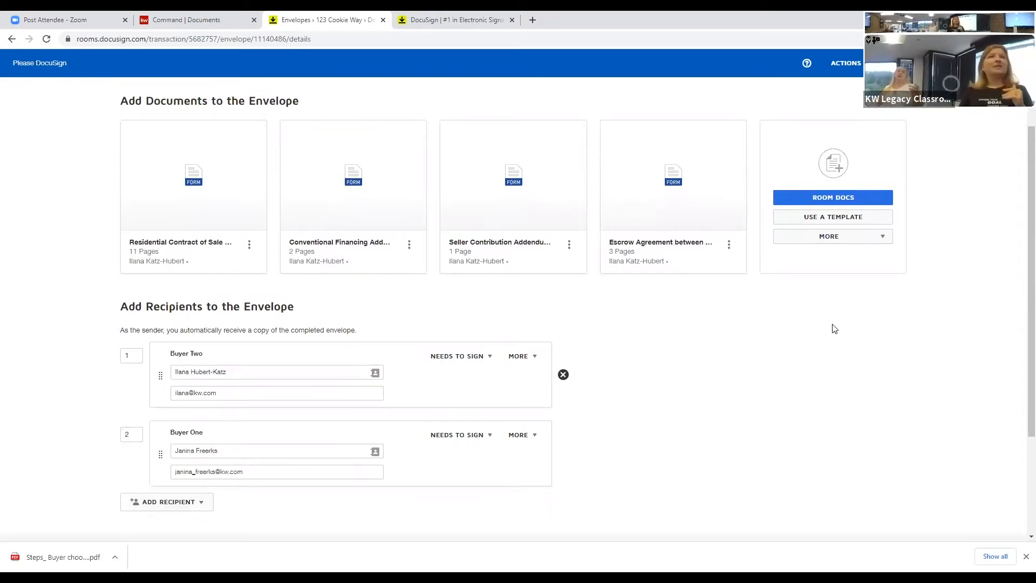
pyautogui.scroll(-3, 808, 339)
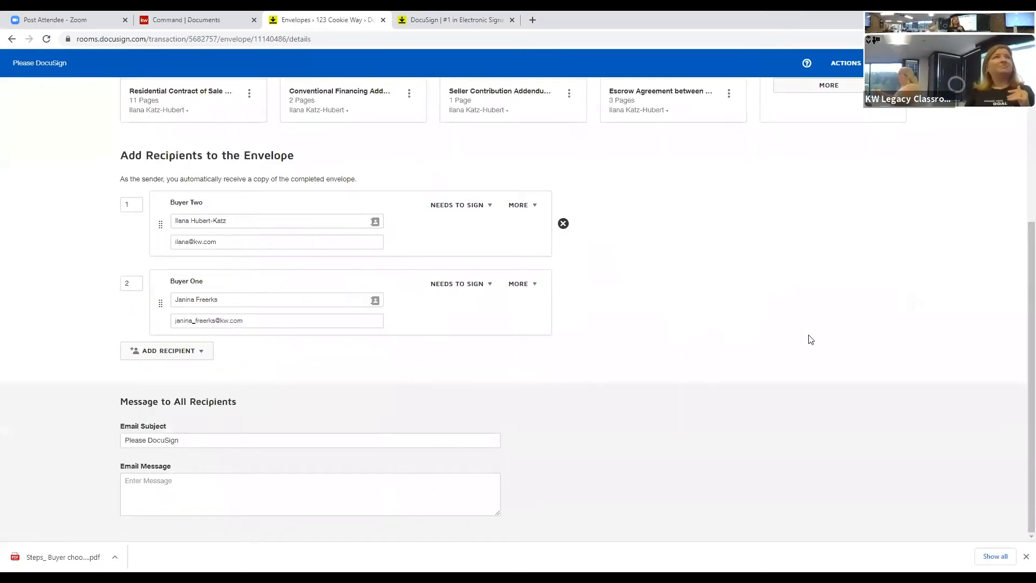
pyautogui.scroll(5, 882, 189)
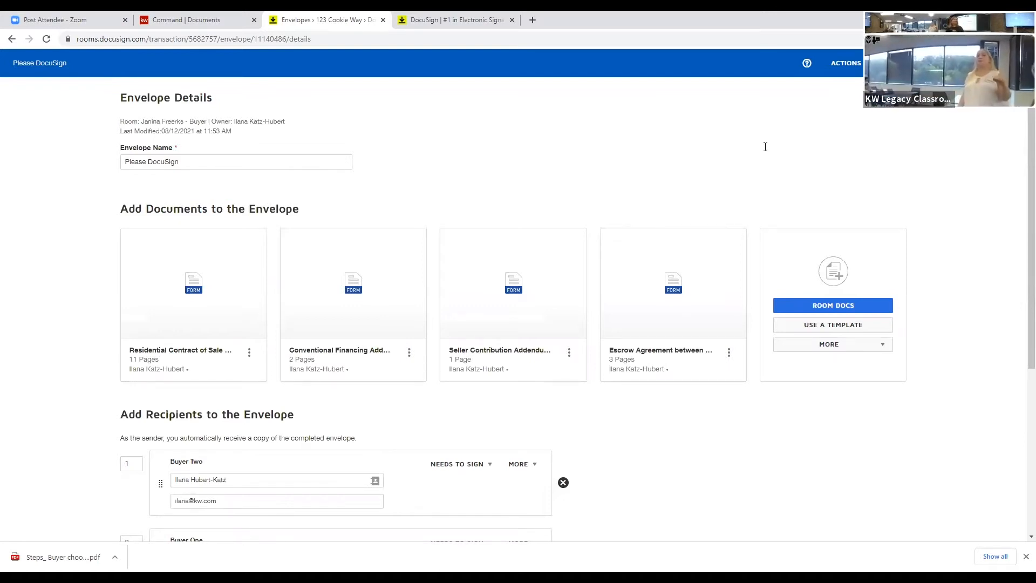
pyautogui.scroll(-4, 157, 399)
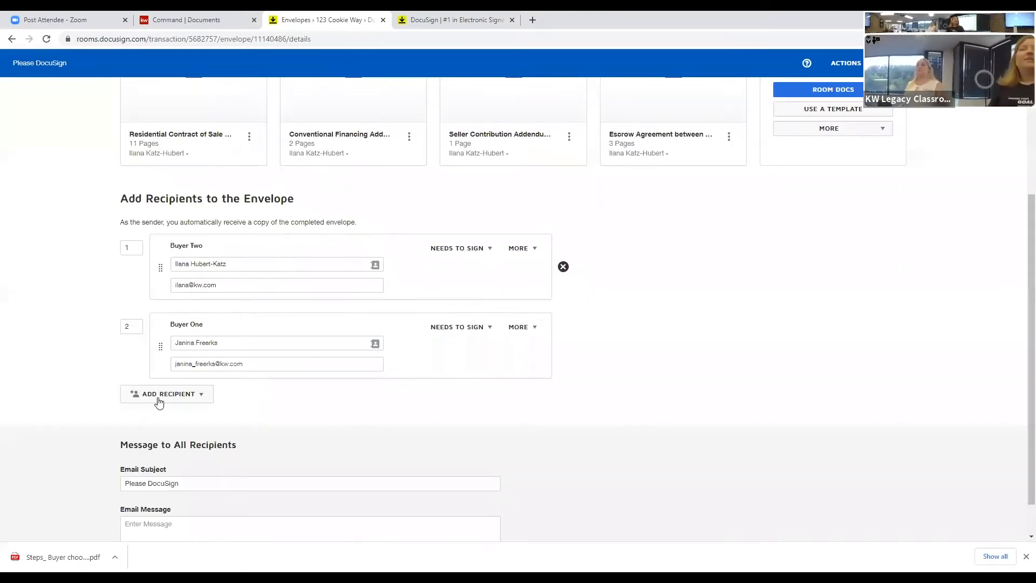
pyautogui.click(159, 401)
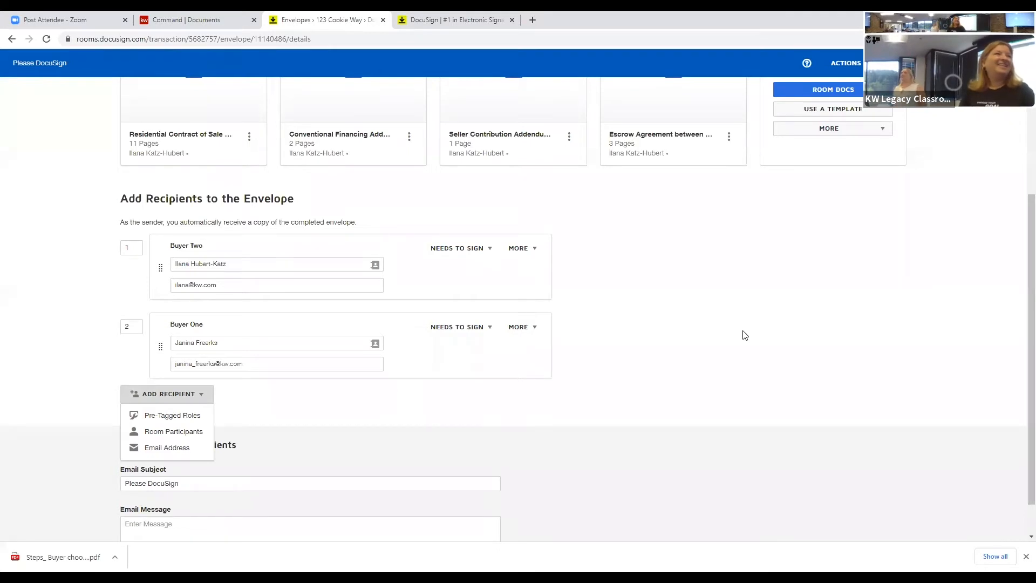
pyautogui.click(755, 317)
pyautogui.scroll(4, 866, 227)
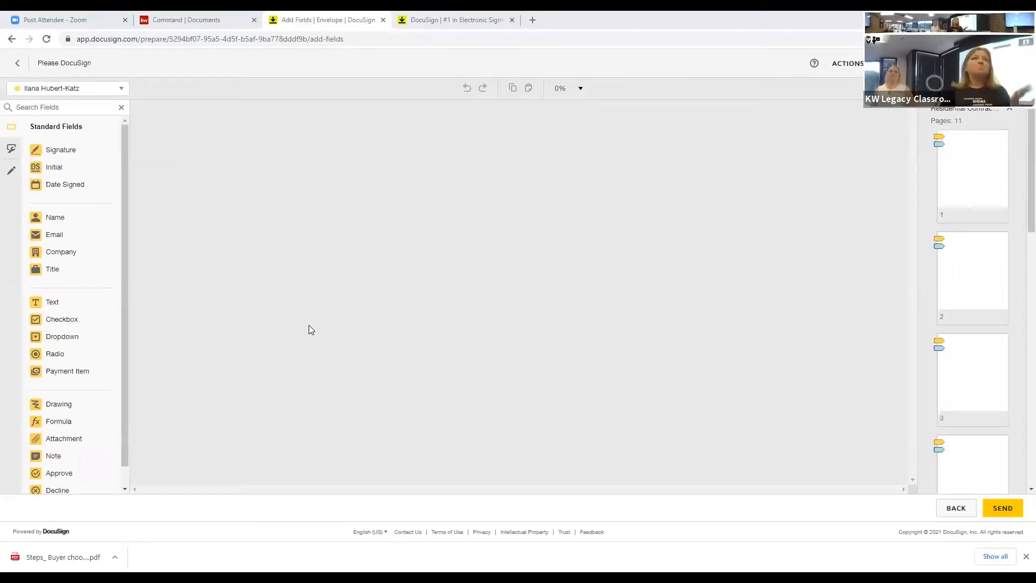
pyautogui.click(84, 90)
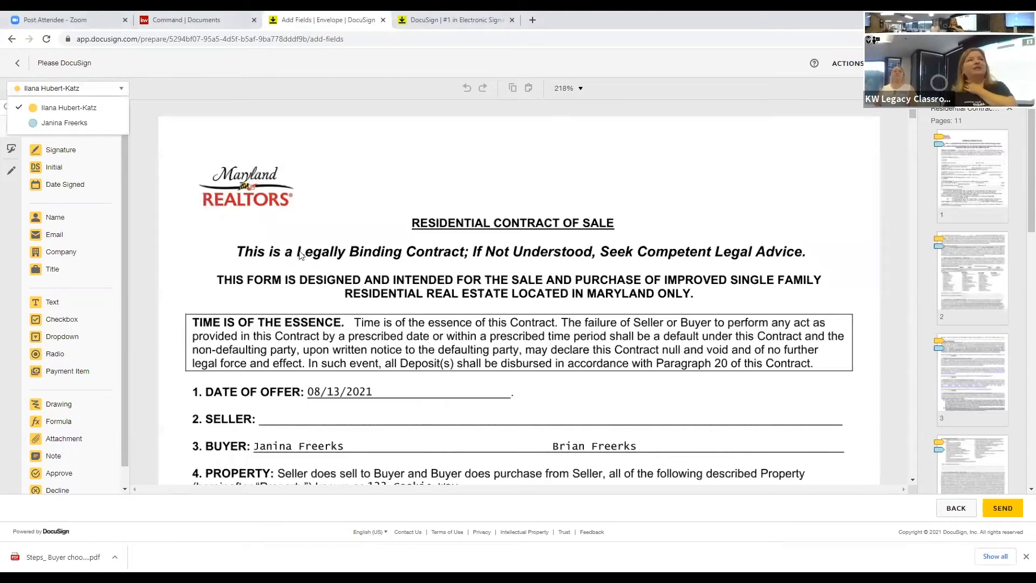
pyautogui.scroll(-10, 323, 280)
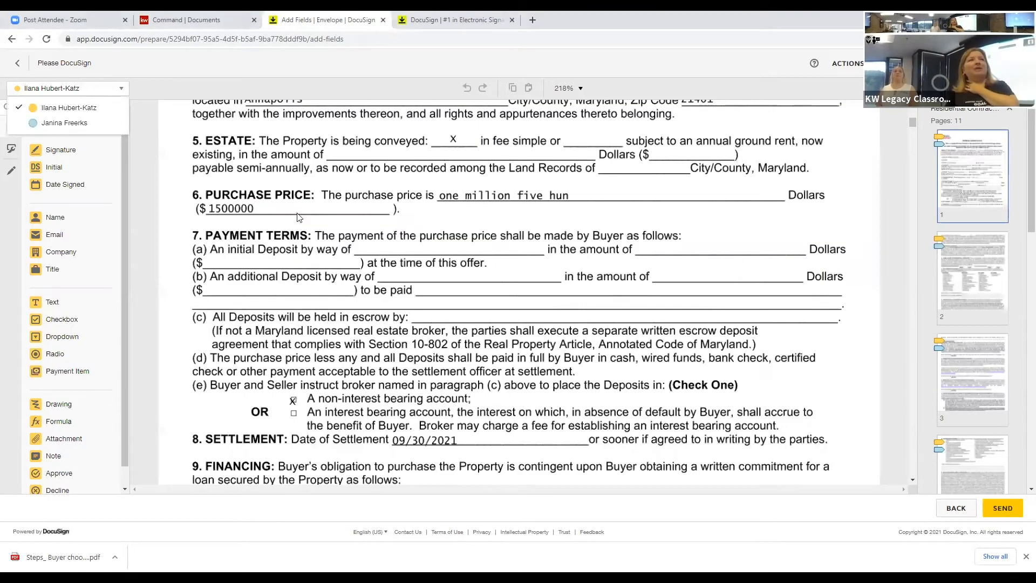
pyautogui.scroll(-10, 431, 340)
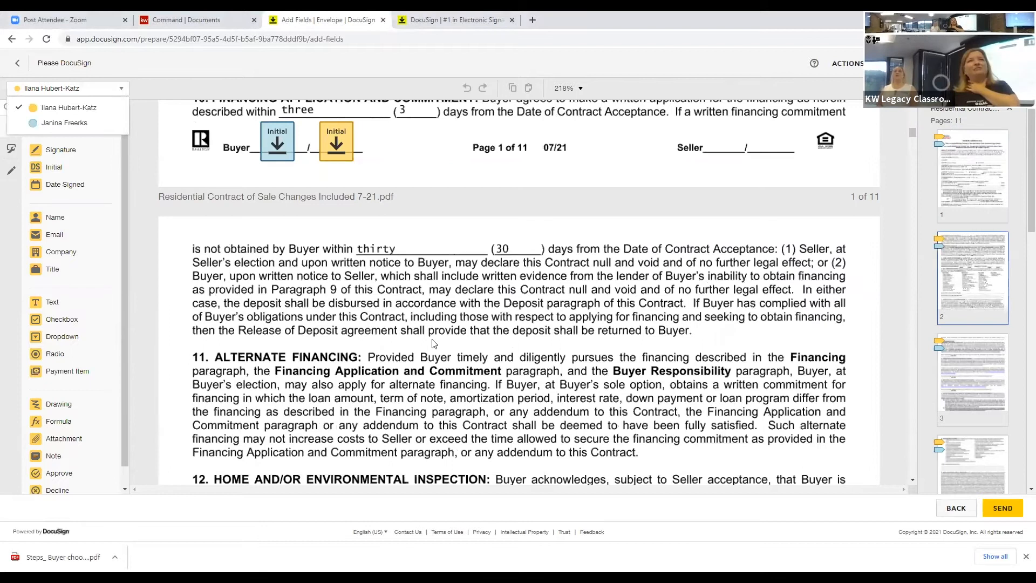
pyautogui.scroll(-5, 433, 343)
pyautogui.scroll(-5, 386, 282)
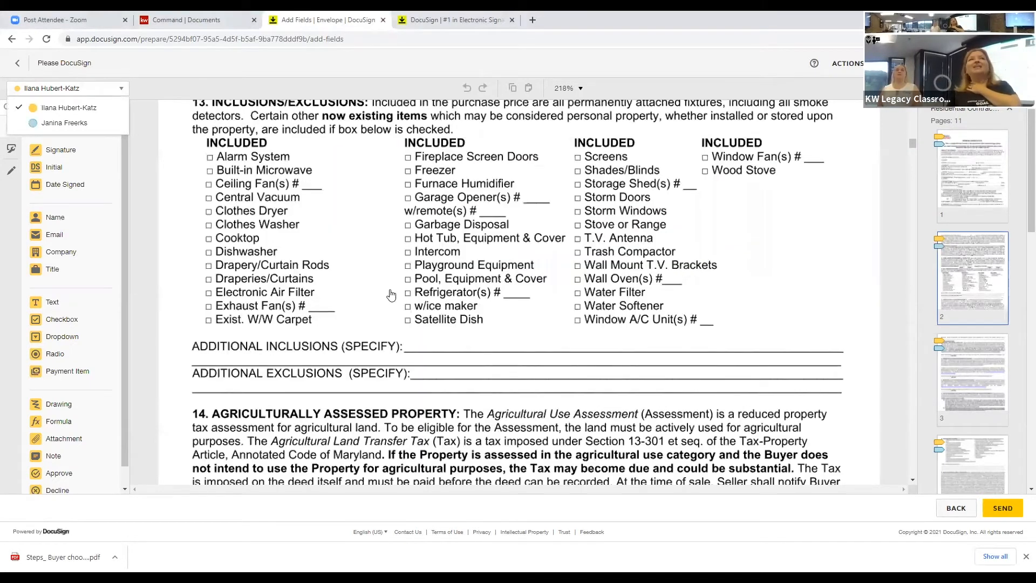
pyautogui.scroll(4, 391, 294)
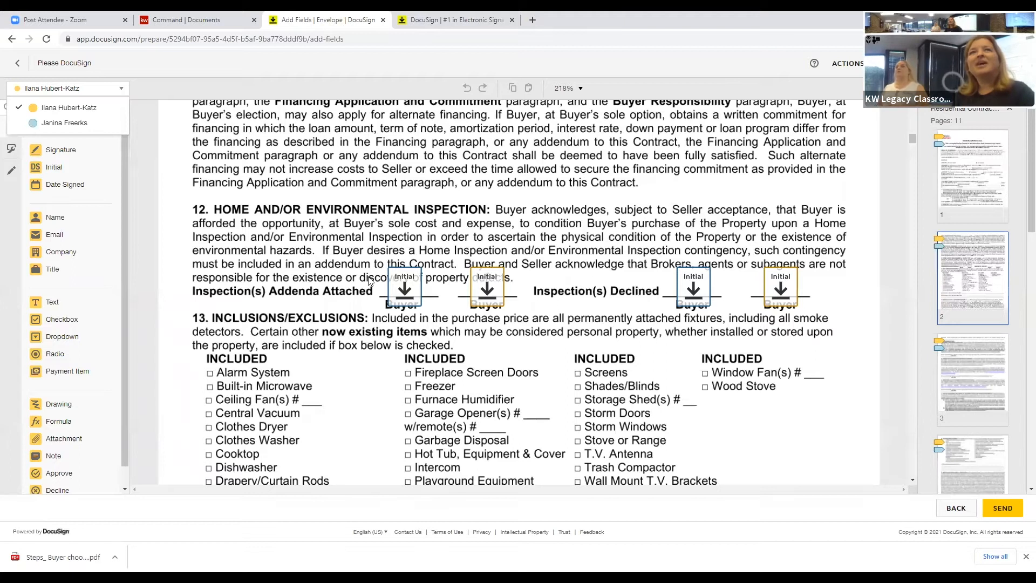
# Step: Delete the first buyer Initial field on paragraph 12's Inspection(s) Declined line
pyautogui.click(407, 288)
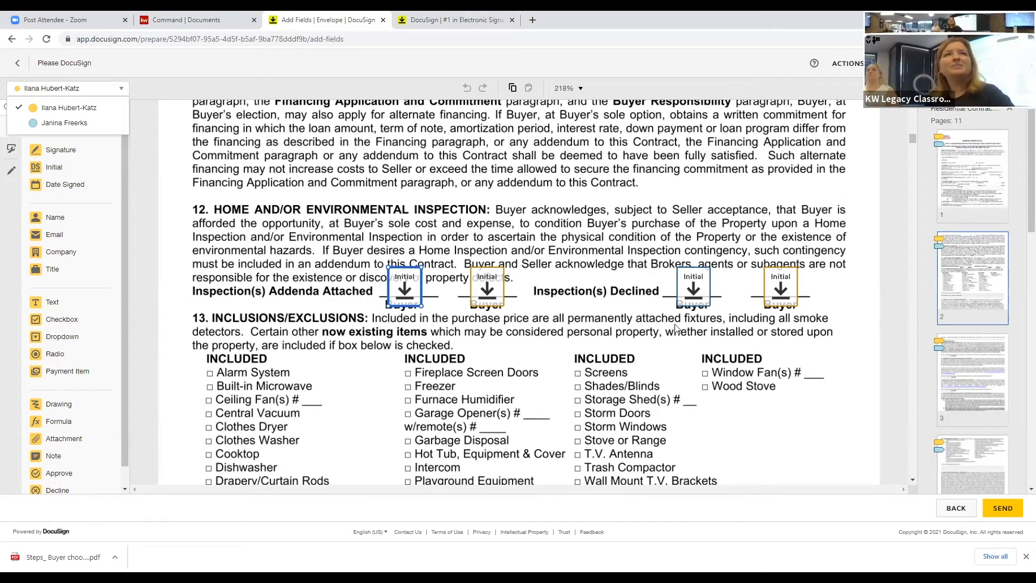
pyautogui.scroll(3, 710, 329)
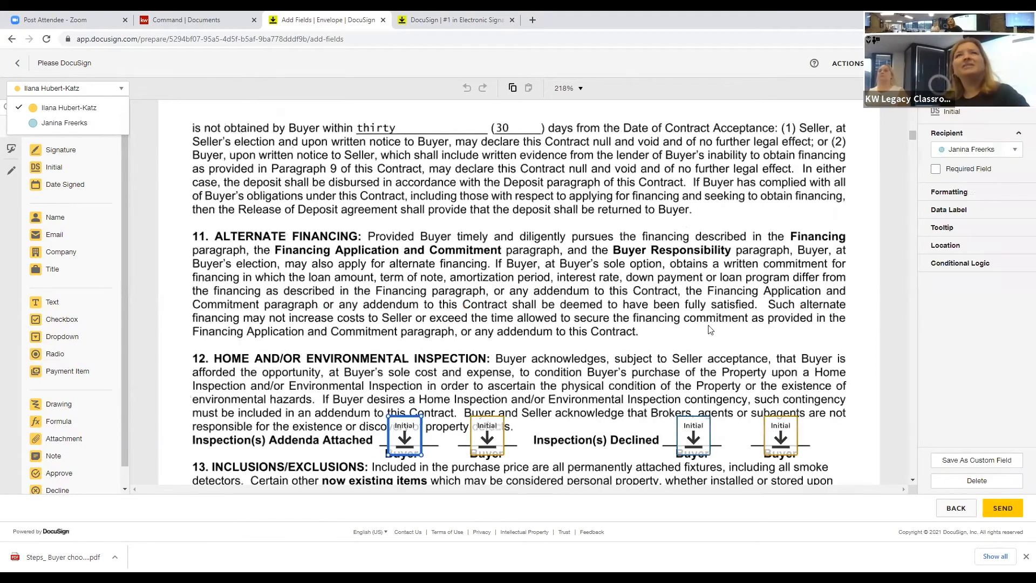
pyautogui.scroll(-2, 710, 330)
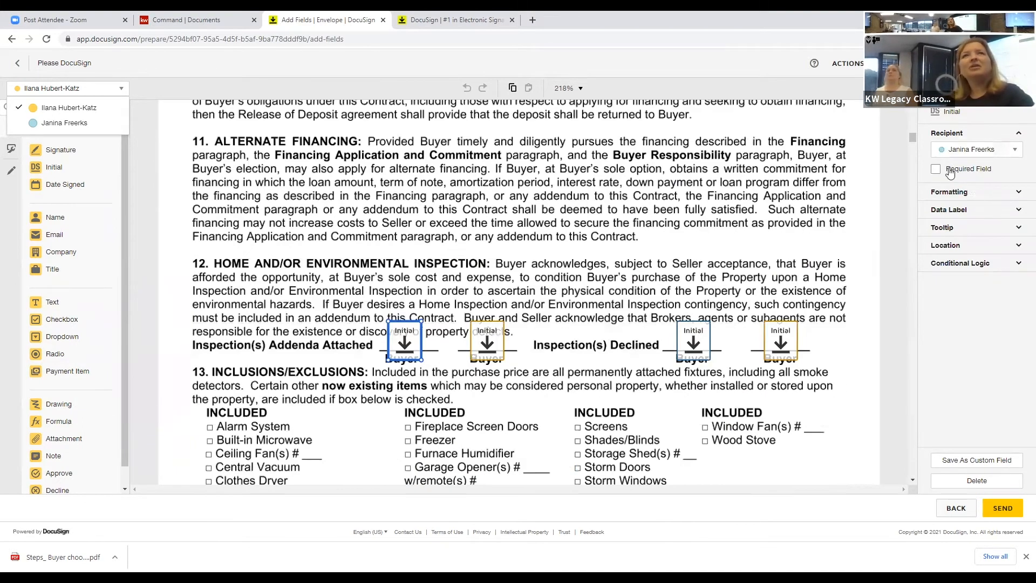
pyautogui.click(524, 348)
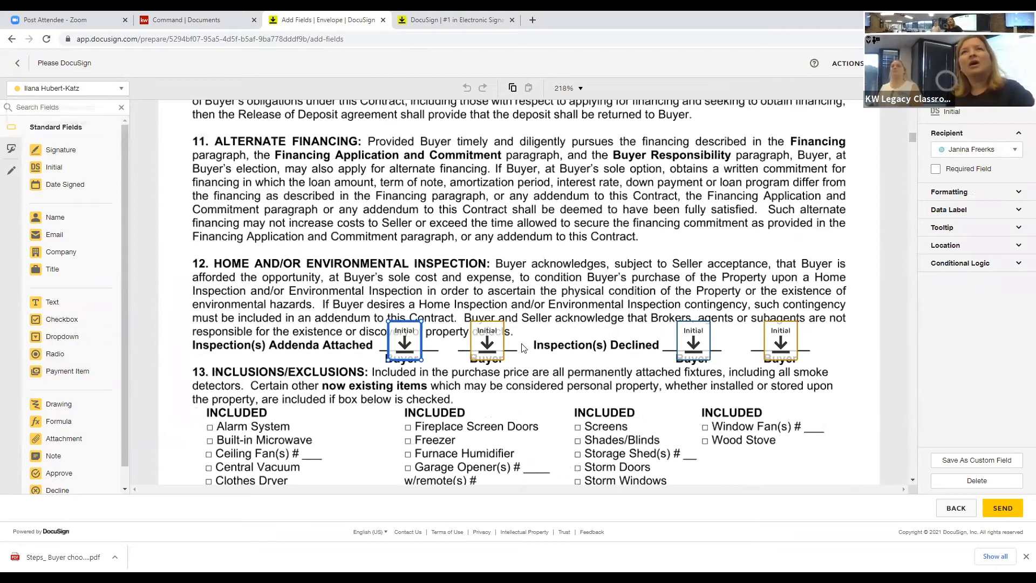
pyautogui.click(490, 343)
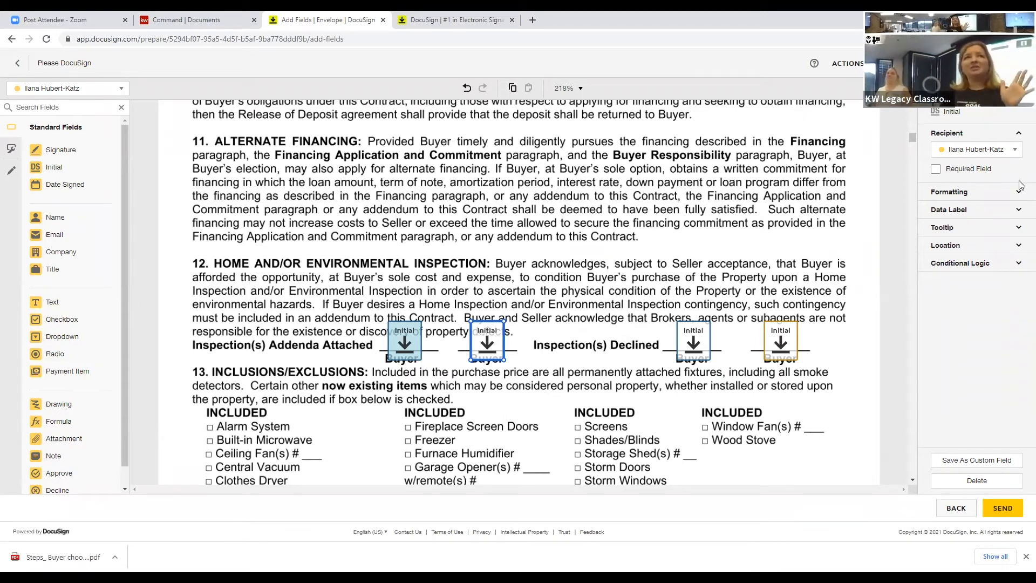
pyautogui.click(687, 337)
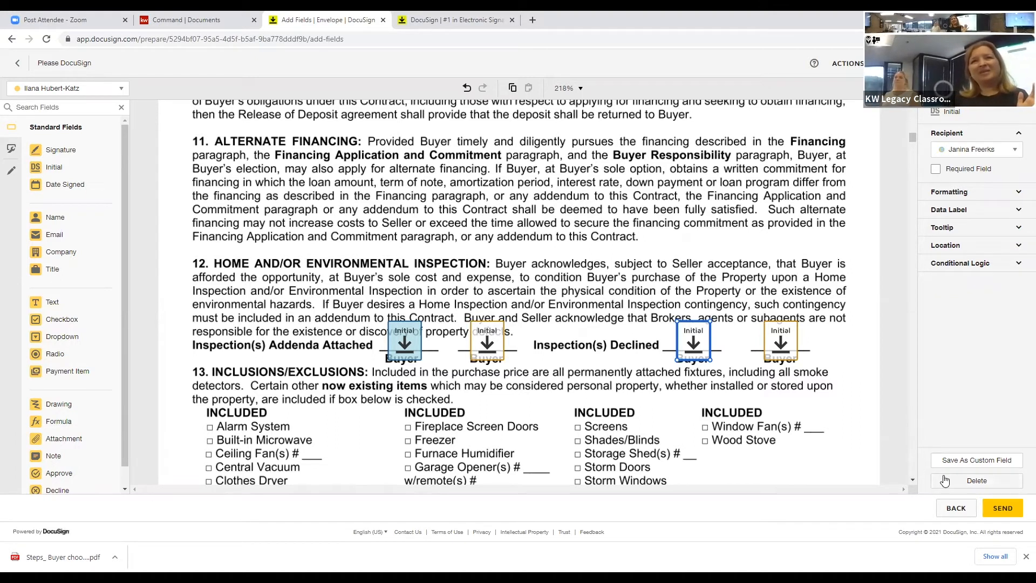
pyautogui.press('Delete')
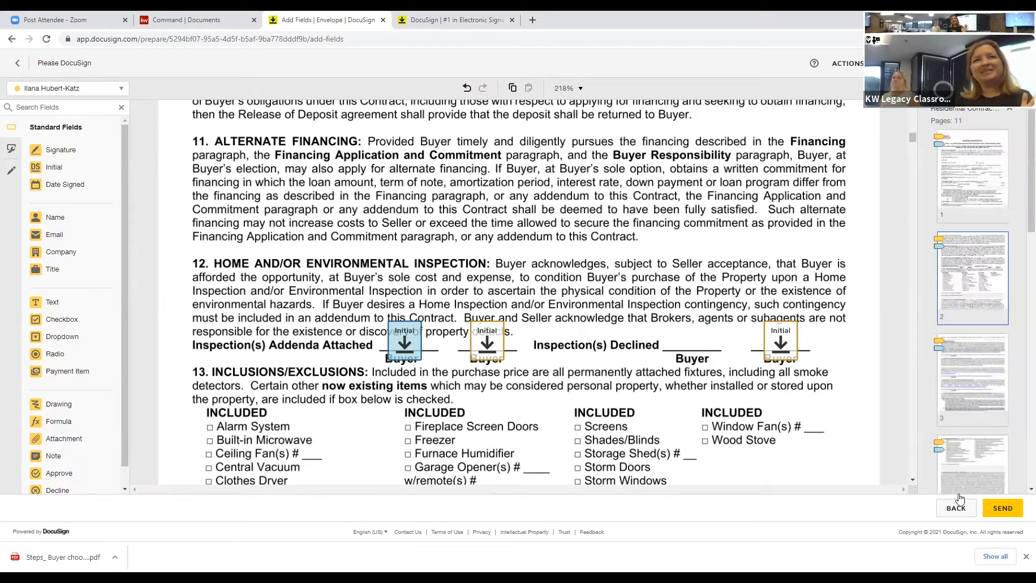
# Step: Delete the last Inspection(s) Declined Initial field and mark both Addenda Attached initials as Required Field
pyautogui.click(971, 482)
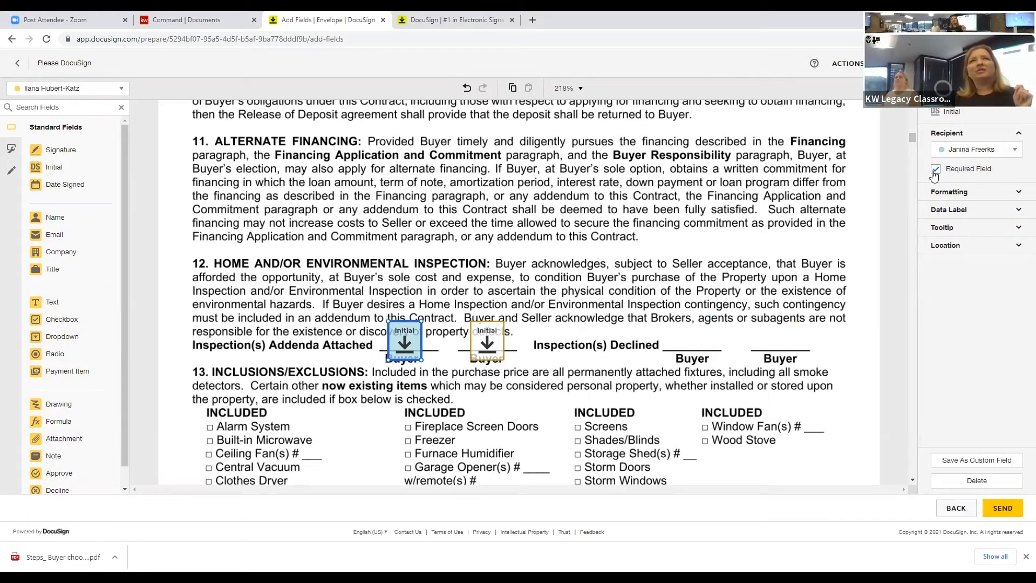
pyautogui.click(936, 169)
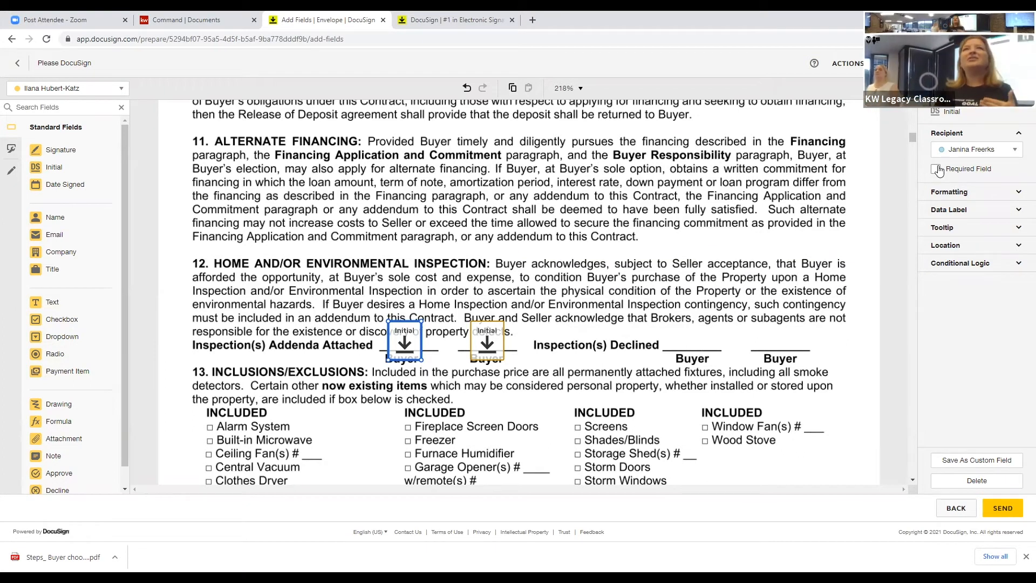
pyautogui.click(935, 170)
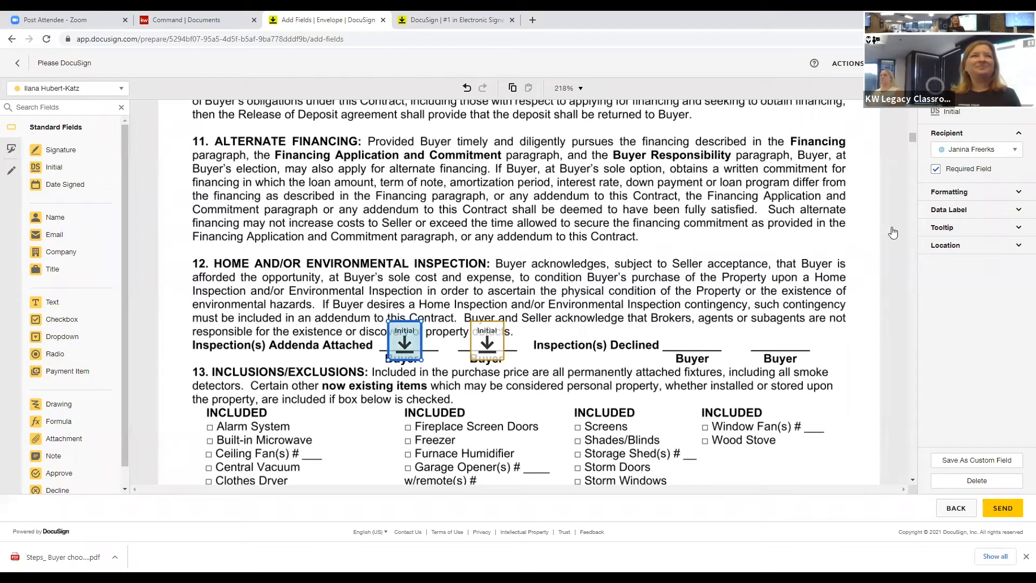
pyautogui.click(487, 341)
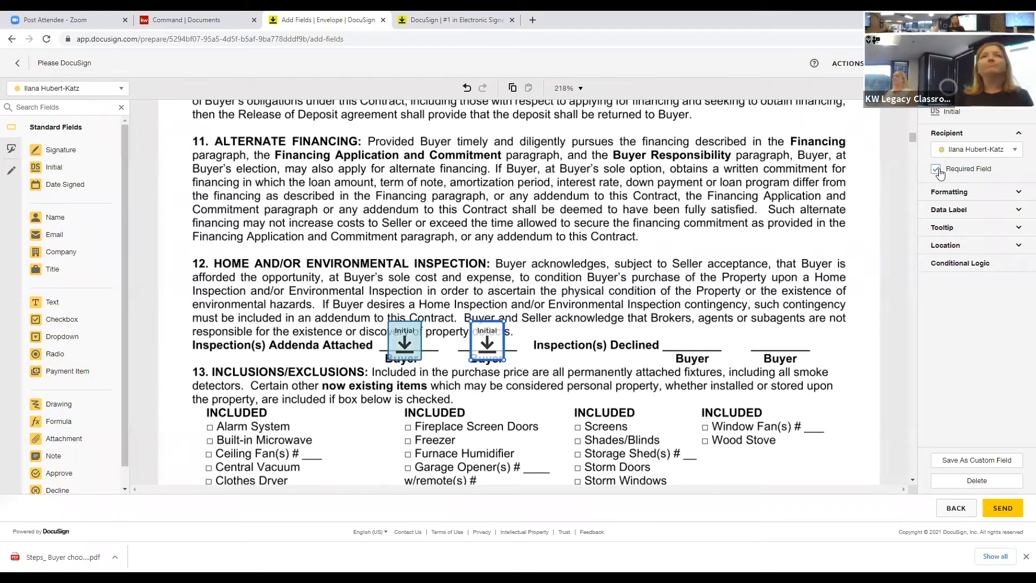
pyautogui.click(937, 170)
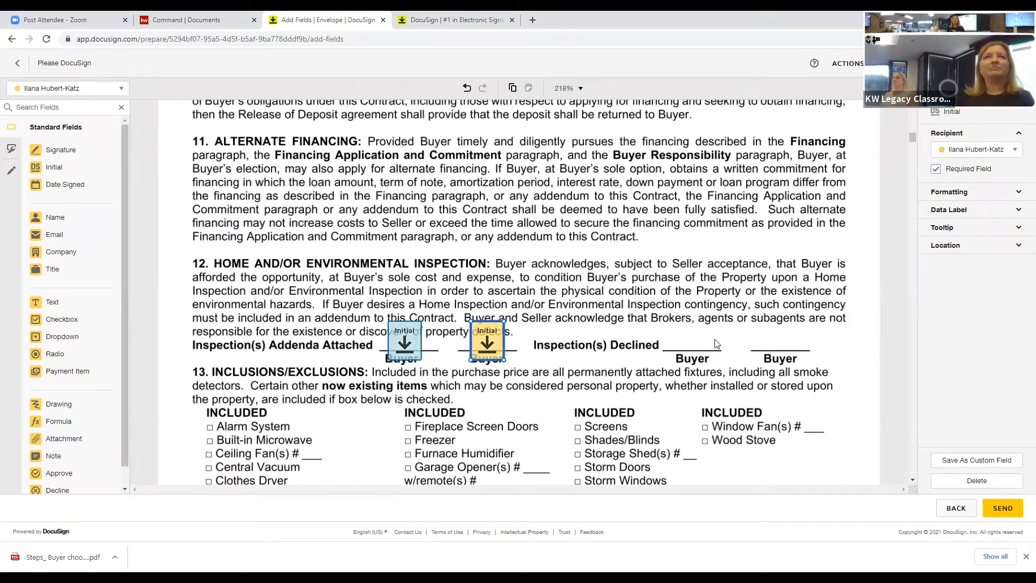
pyautogui.scroll(-5, 706, 334)
# Step: Scroll through the Residential Contract to page 10's Buyer's Signature block with its Sign and Date Signed fields
pyautogui.scroll(-10, 706, 334)
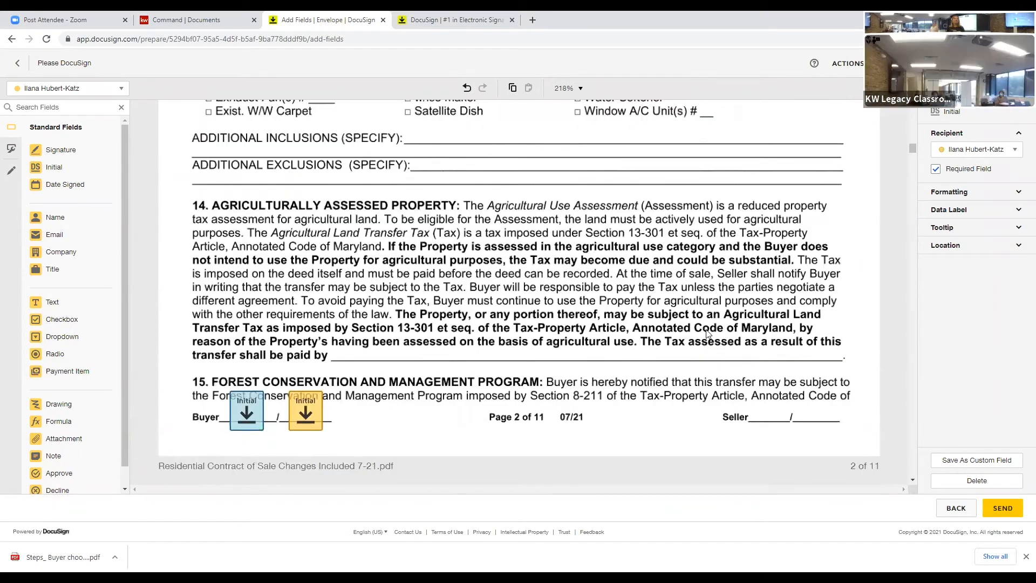
pyautogui.scroll(-14, 707, 333)
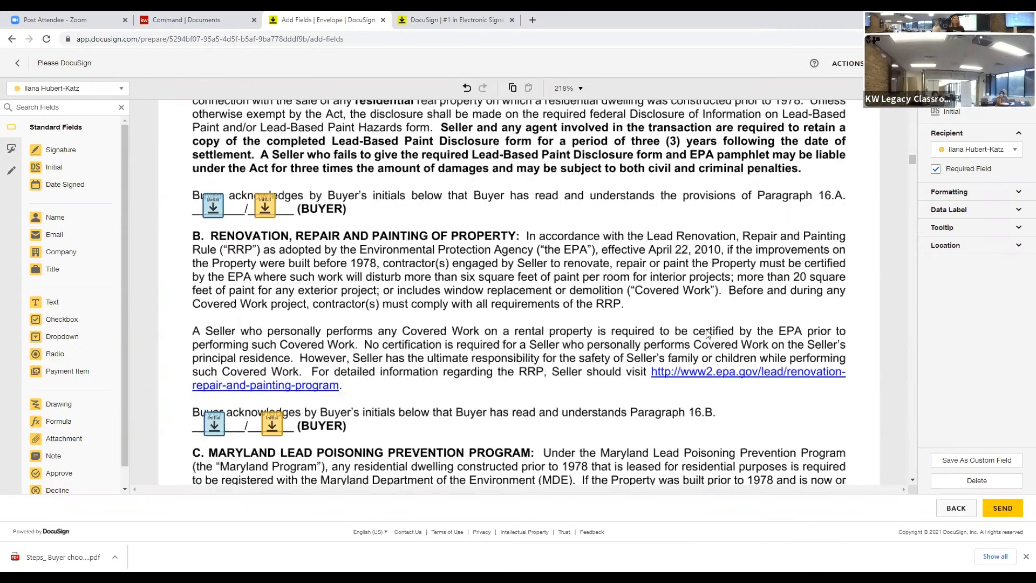
pyautogui.scroll(-4, 707, 333)
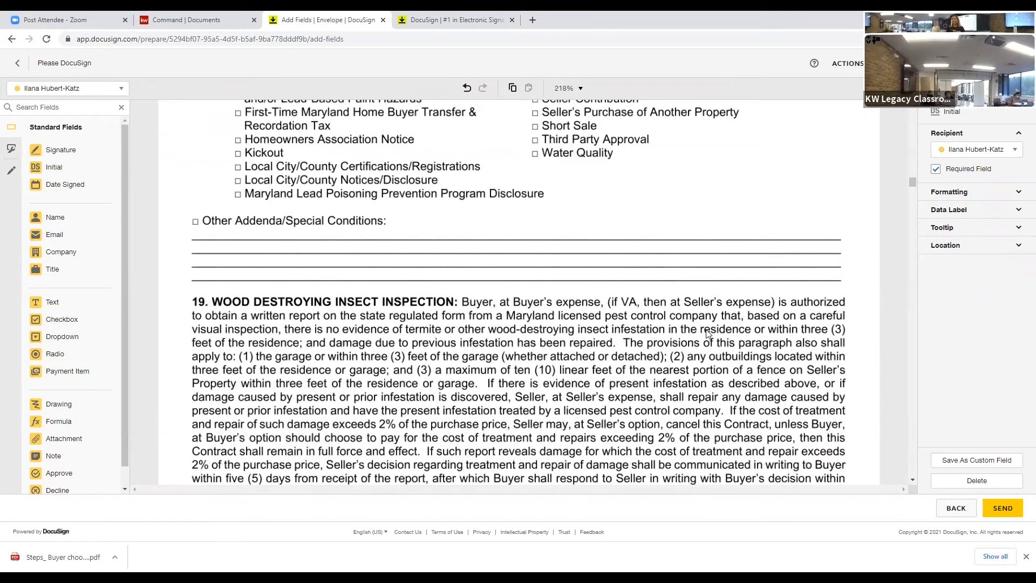
pyautogui.scroll(-6, 706, 333)
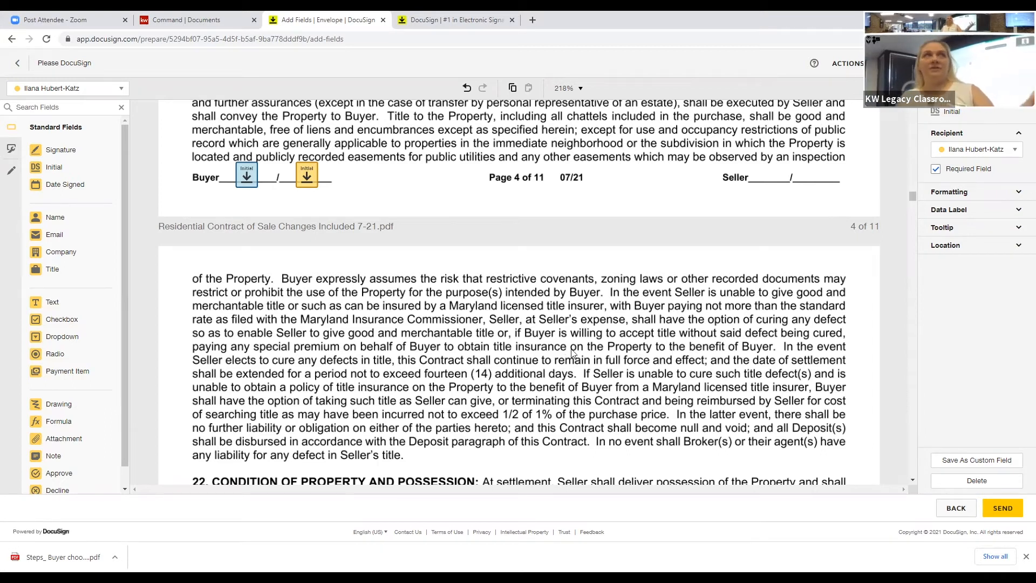
pyautogui.scroll(-4, 572, 351)
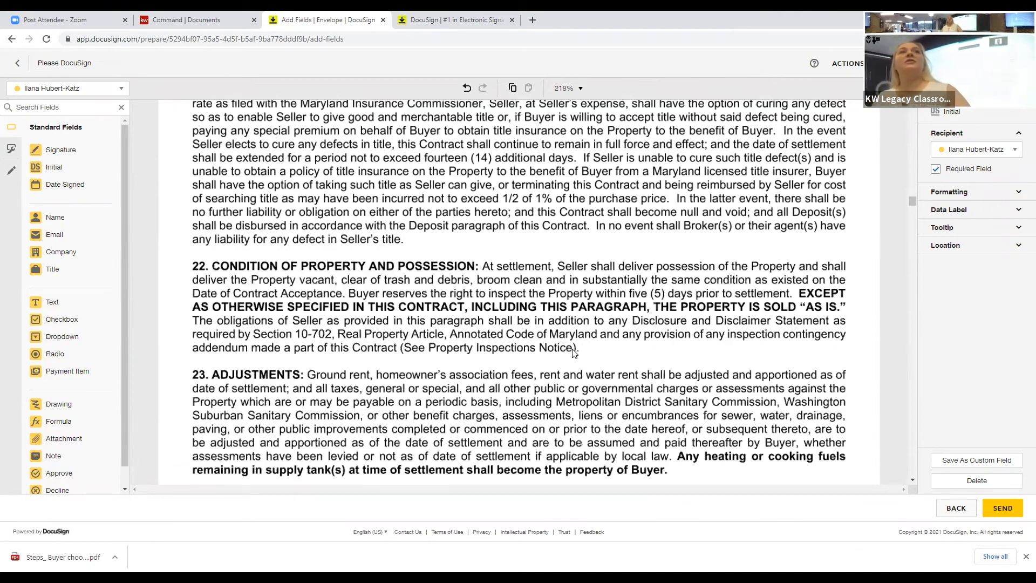
pyautogui.scroll(-12, 574, 352)
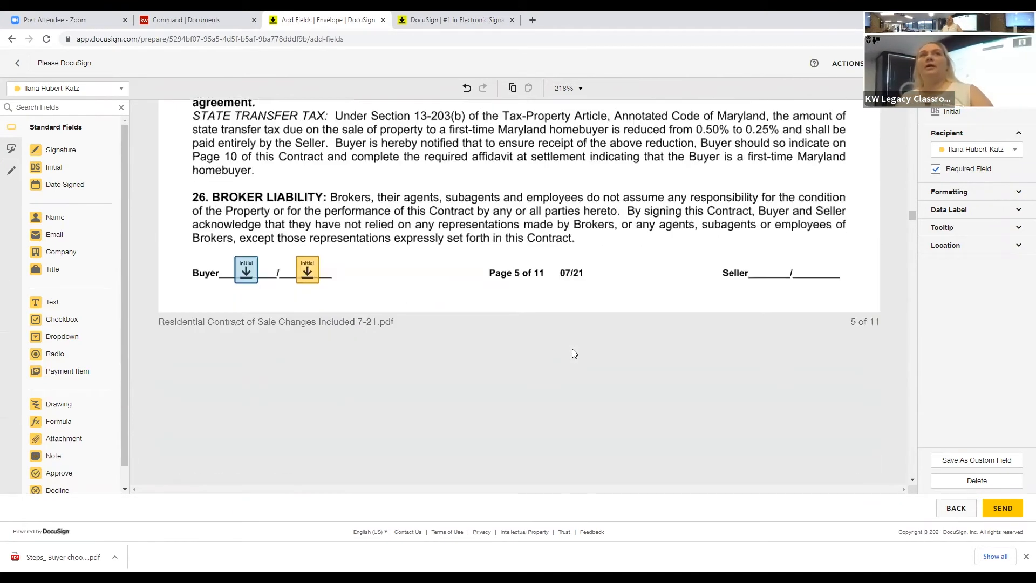
pyautogui.scroll(-1, 573, 353)
pyautogui.scroll(-8, 573, 354)
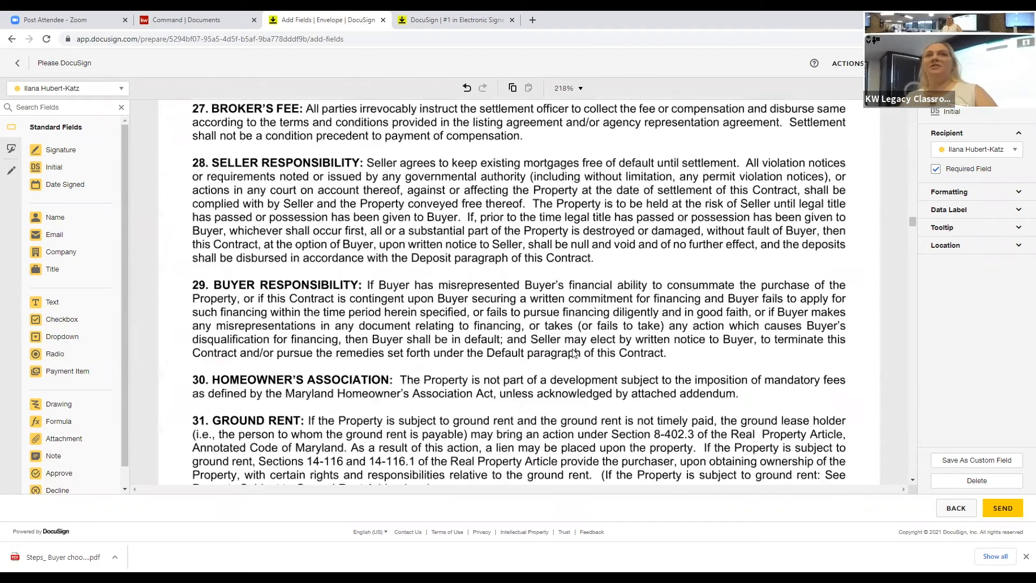
pyautogui.scroll(-3, 573, 353)
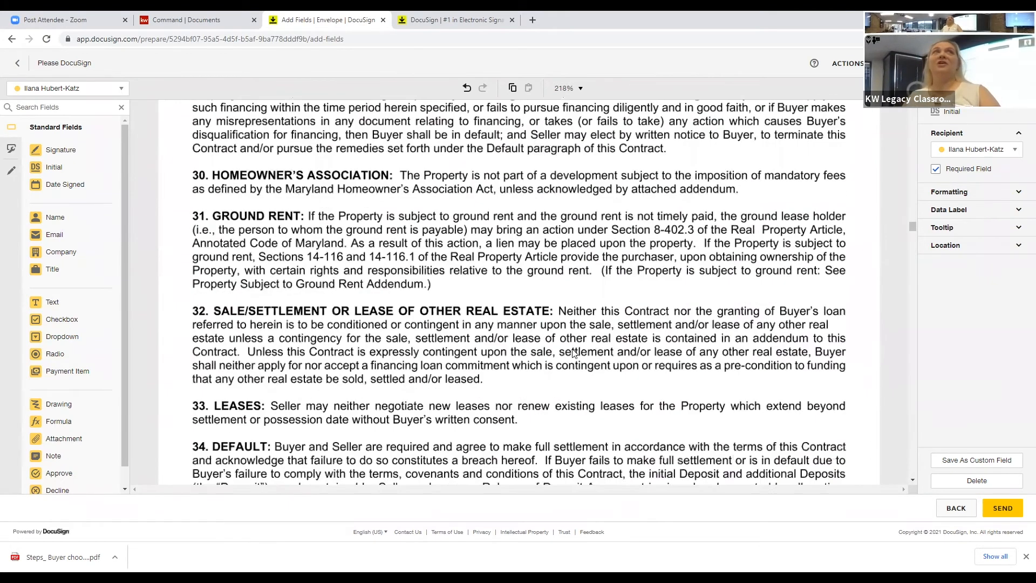
pyautogui.scroll(-9, 572, 349)
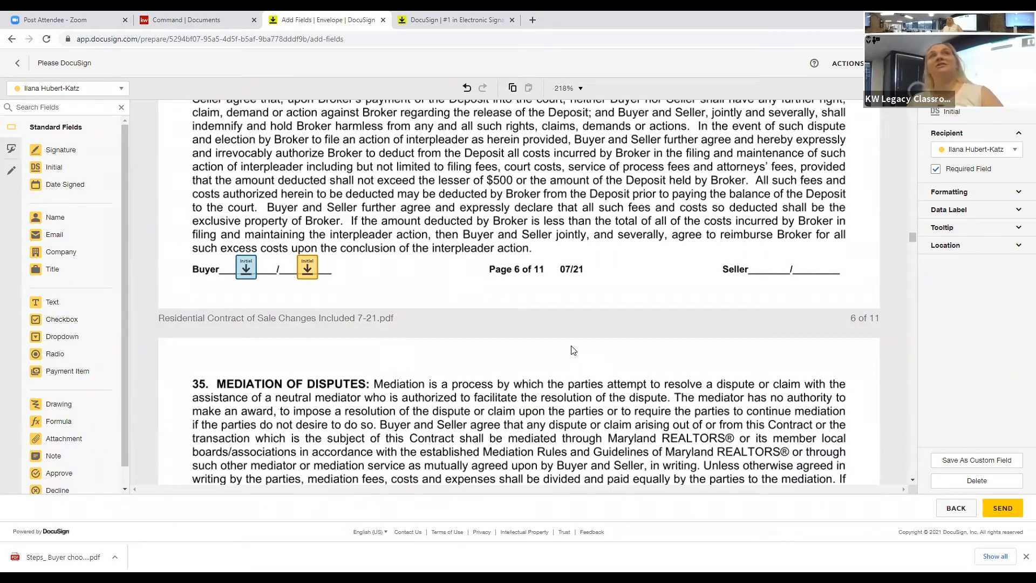
pyautogui.scroll(-1, 513, 333)
pyautogui.scroll(-20, 513, 333)
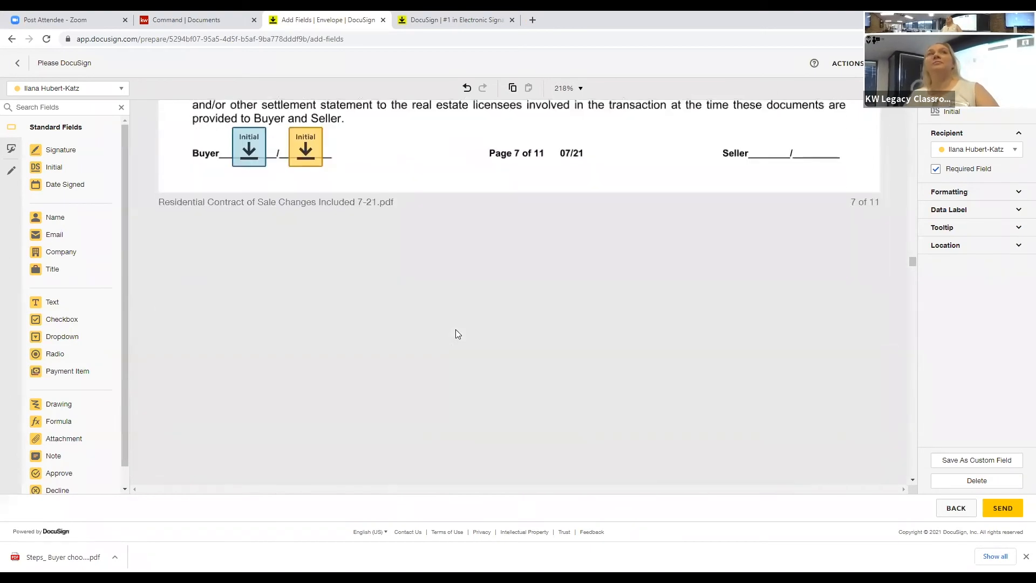
pyautogui.scroll(-2, 455, 334)
pyautogui.scroll(-10, 456, 331)
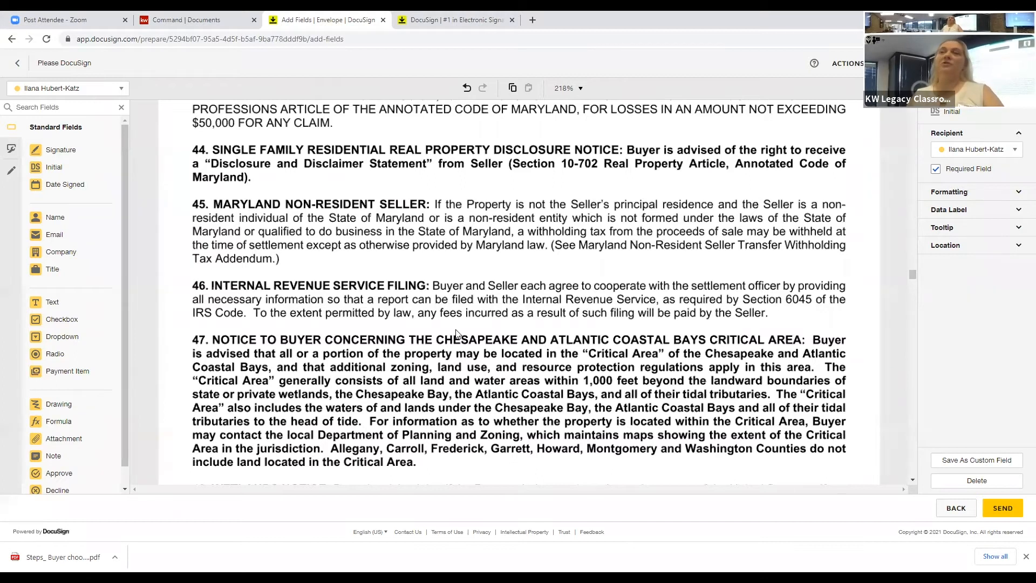
pyautogui.scroll(-2, 456, 333)
pyautogui.scroll(-8, 455, 331)
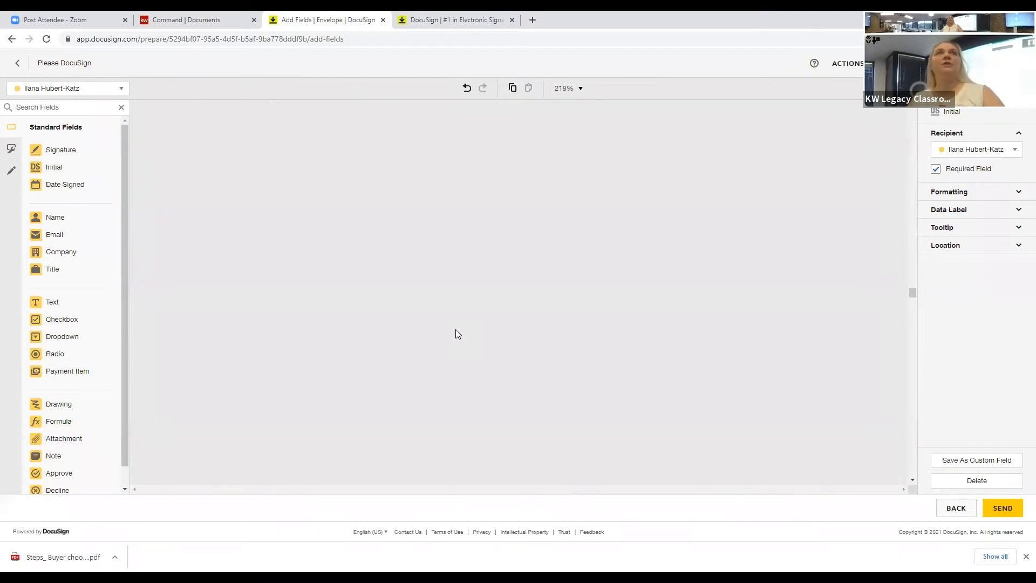
pyautogui.scroll(-8, 456, 332)
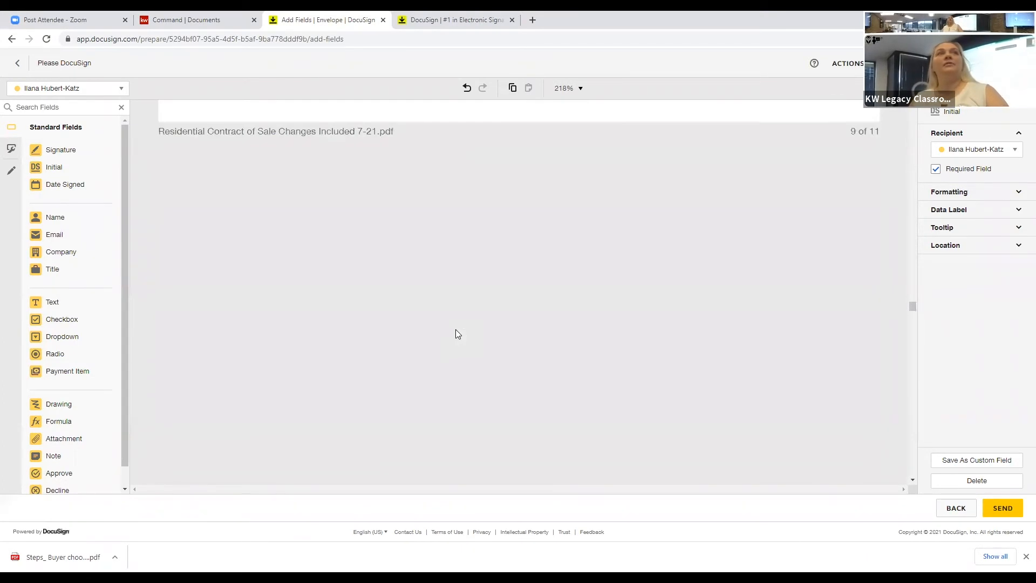
pyautogui.scroll(-6, 456, 333)
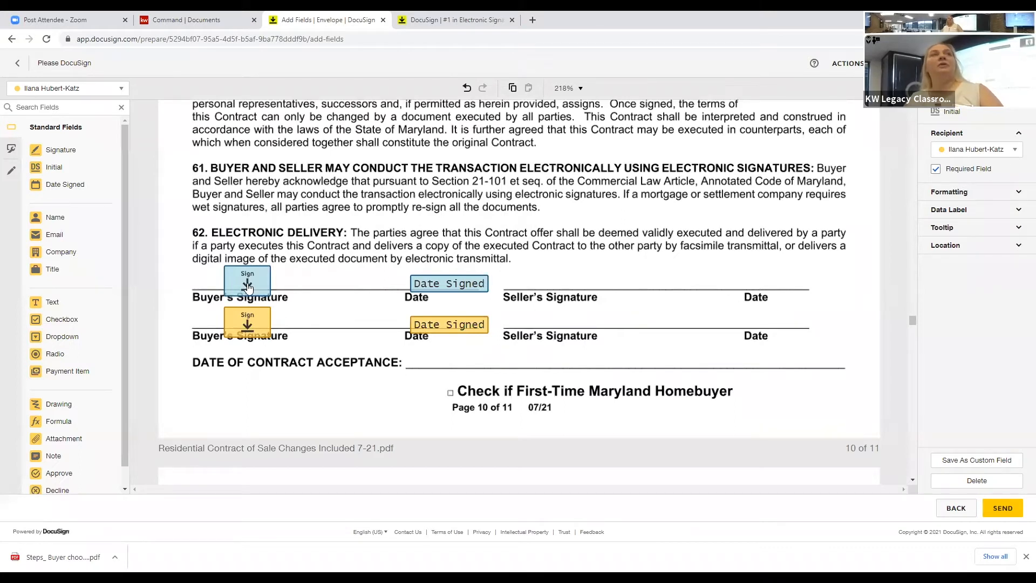
# Step: Reposition the first buyer's Sign field and place a Text field on page 11's Listing Brokerage Company Name line
pyautogui.click(225, 291)
pyautogui.moveTo(224, 291)
pyautogui.mouseDown()
pyautogui.moveTo(197, 280)
pyautogui.moveTo(224, 282)
pyautogui.mouseUp()
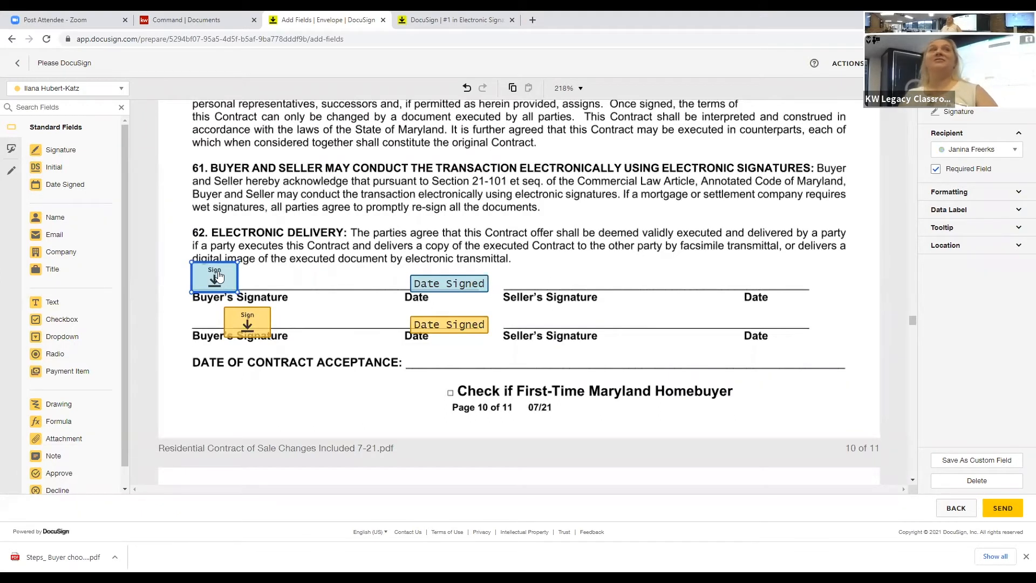
pyautogui.scroll(-5, 340, 303)
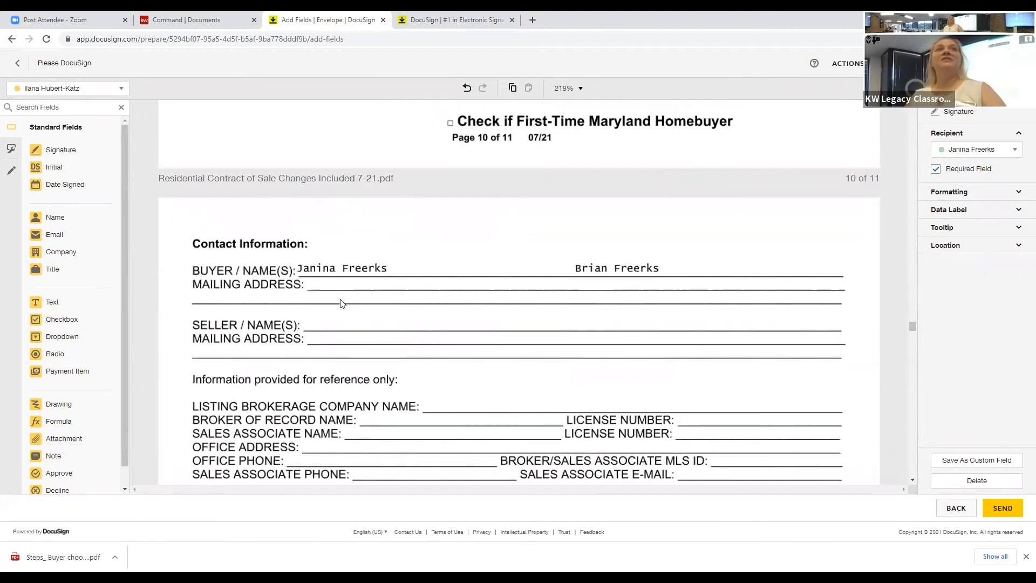
pyautogui.scroll(-6, 342, 305)
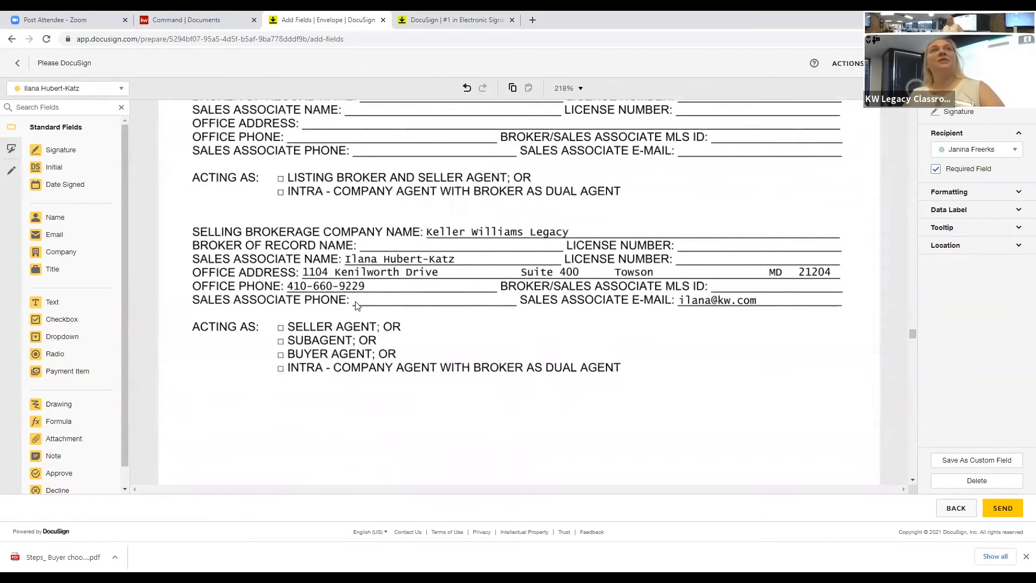
pyautogui.scroll(3, 356, 306)
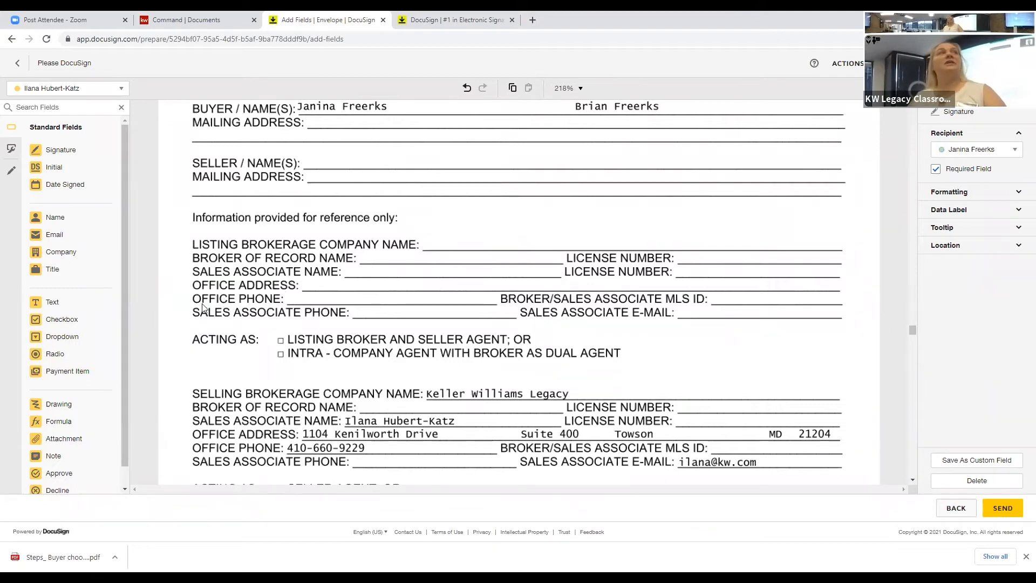
pyautogui.moveTo(52, 304); pyautogui.dragTo(430, 243)
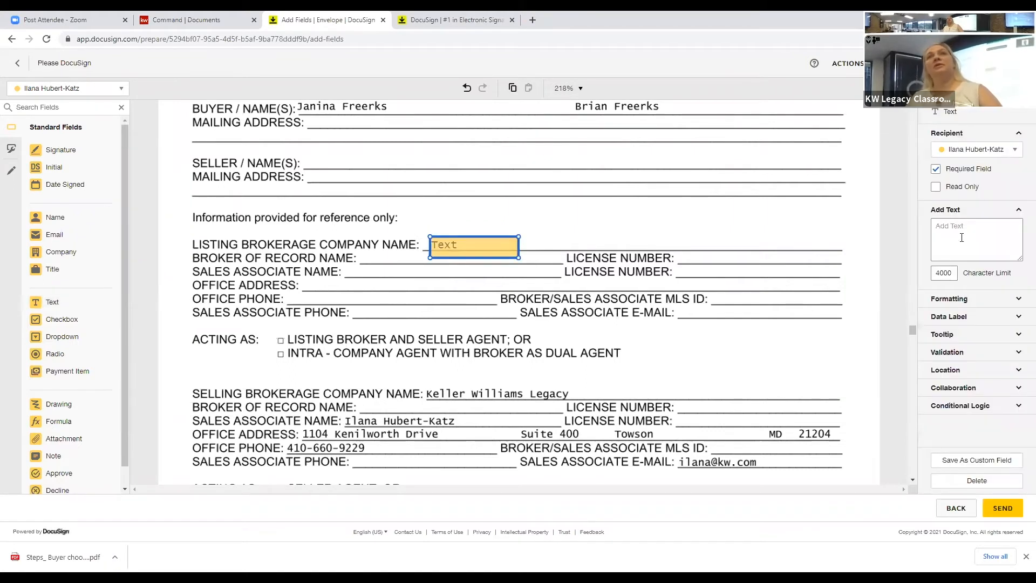
# Step: Prefill the Listing Brokerage Company Name text field with a sample first name and make it optional
pyautogui.click(961, 237)
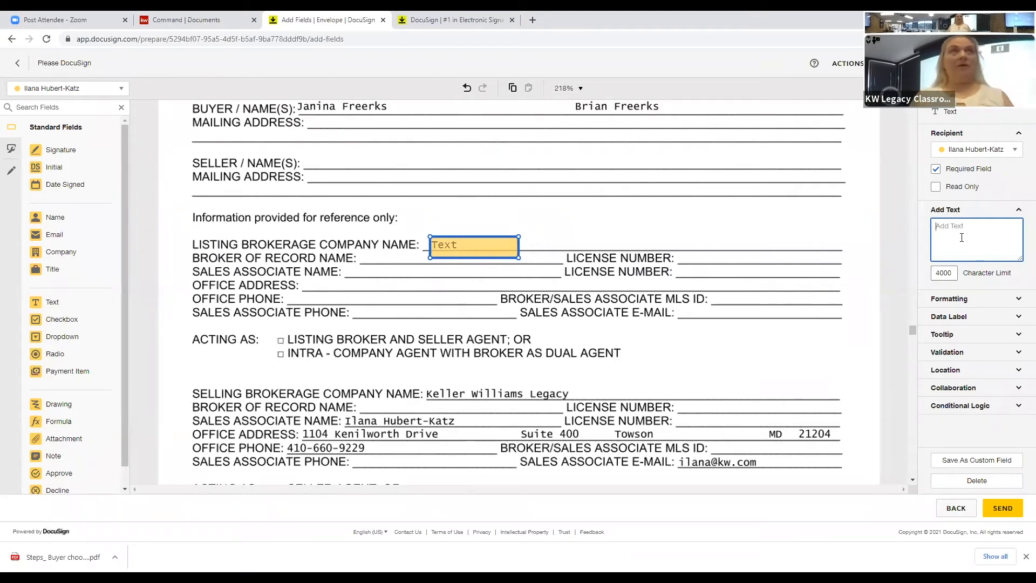
pyautogui.write('Ama')
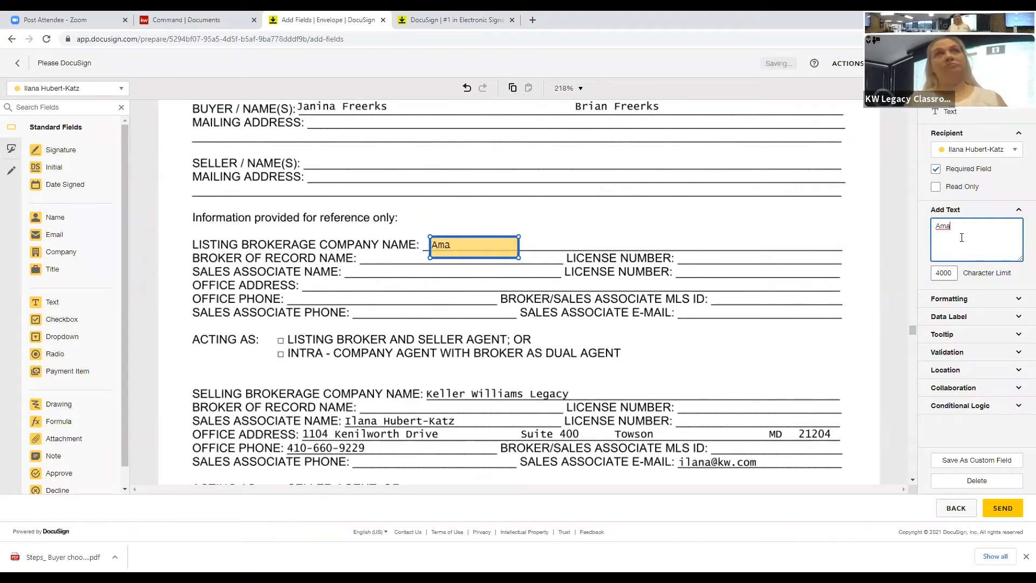
pyautogui.write('nda')
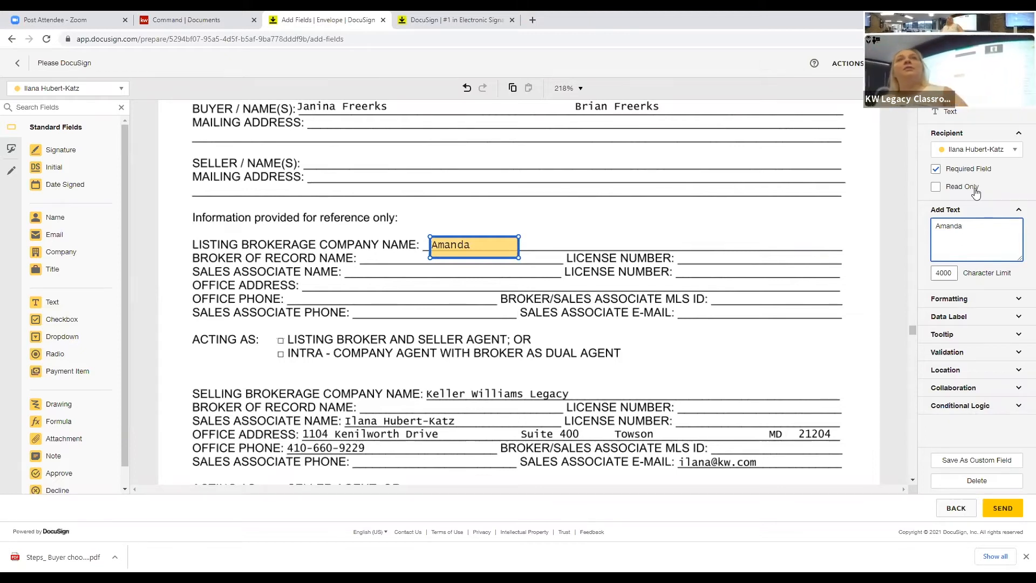
pyautogui.click(935, 171)
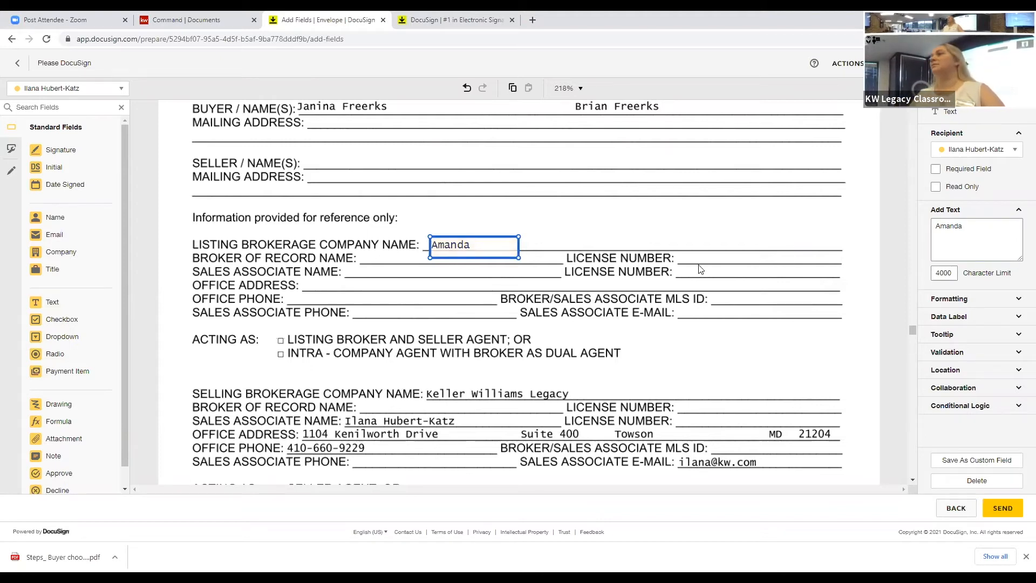
pyautogui.click(646, 281)
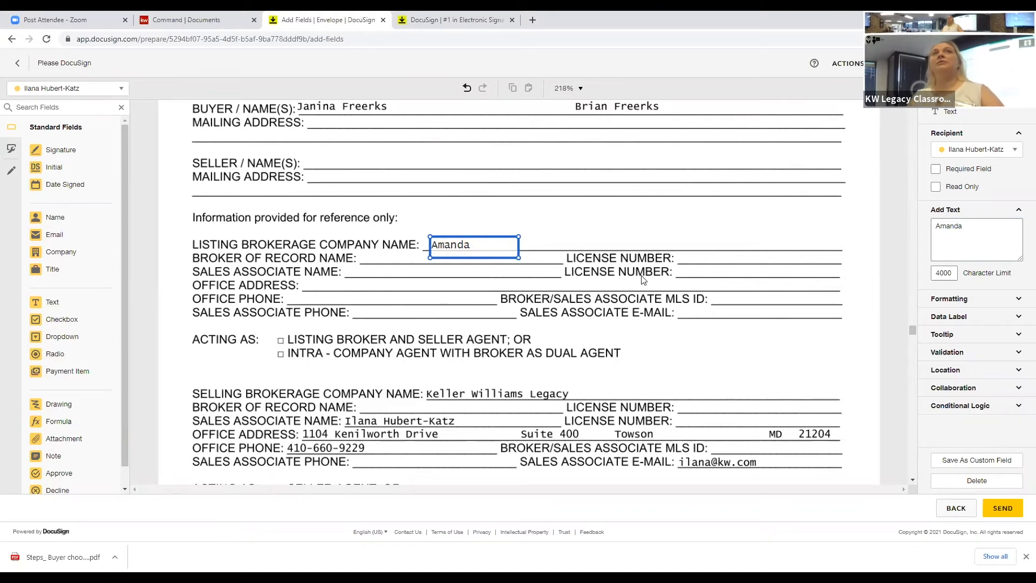
pyautogui.scroll(1, 647, 278)
# Step: Scroll through the Conventional Financing Addendum to the one-page Seller Contribution Addendum
pyautogui.scroll(-1, 647, 279)
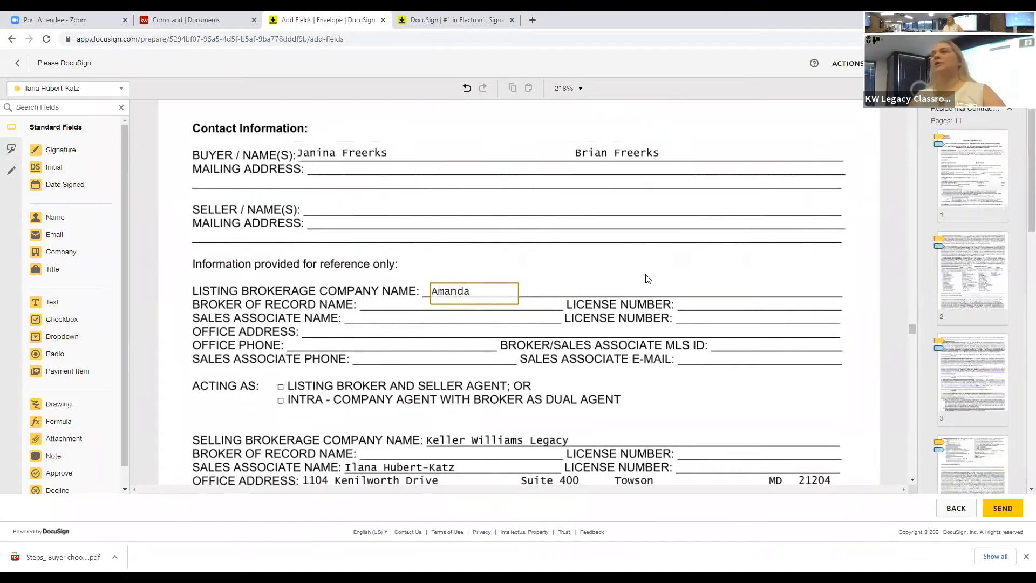
pyautogui.scroll(-5, 638, 279)
pyautogui.scroll(-10, 639, 279)
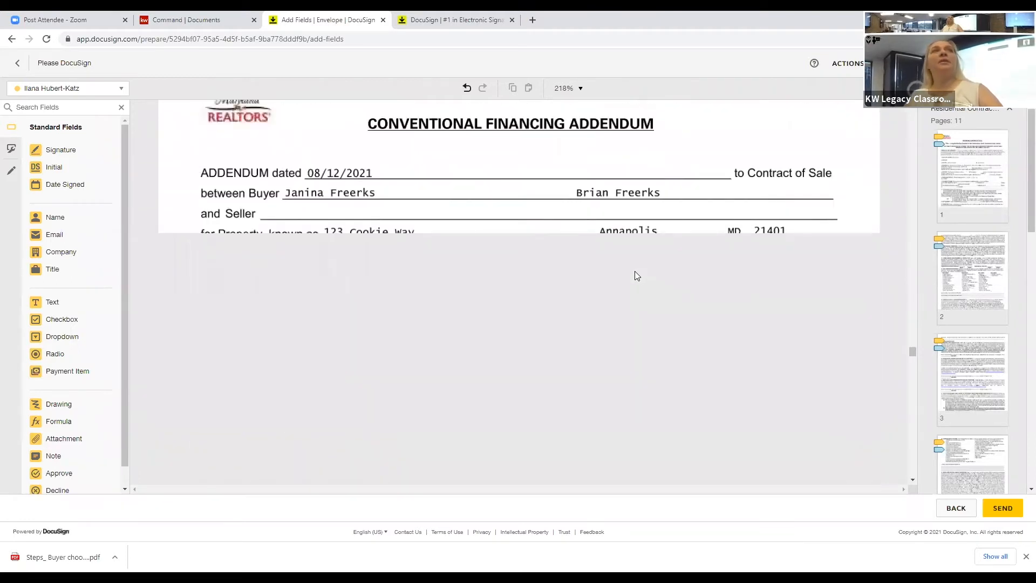
pyautogui.scroll(-3, 634, 275)
pyautogui.scroll(-10, 636, 275)
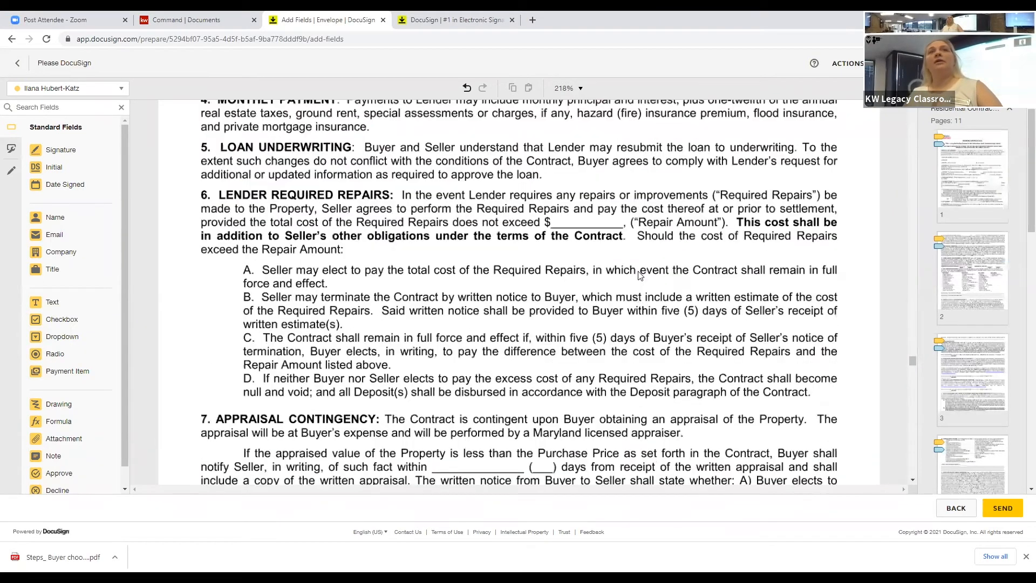
pyautogui.scroll(-5, 641, 275)
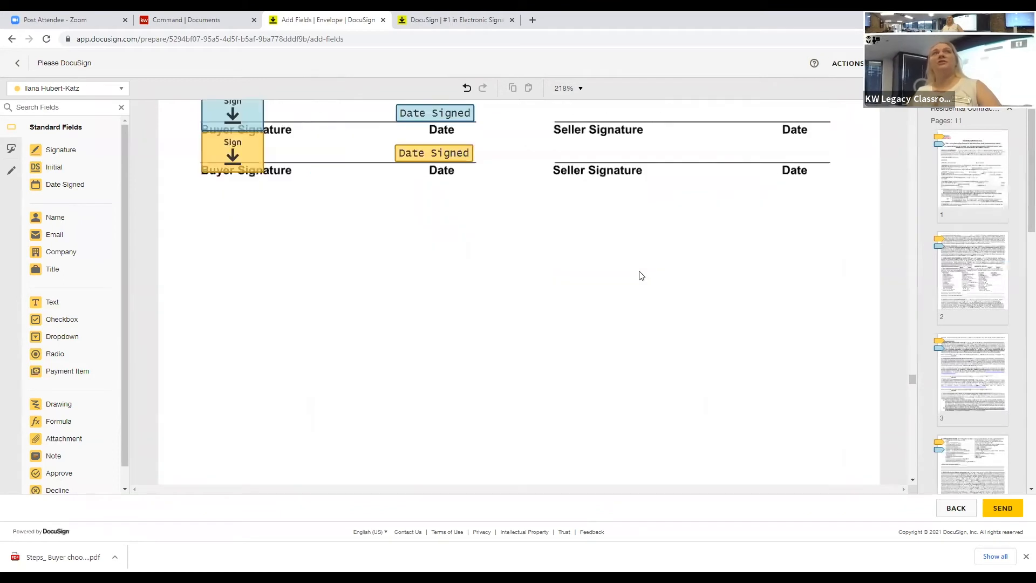
pyautogui.scroll(-1, 640, 275)
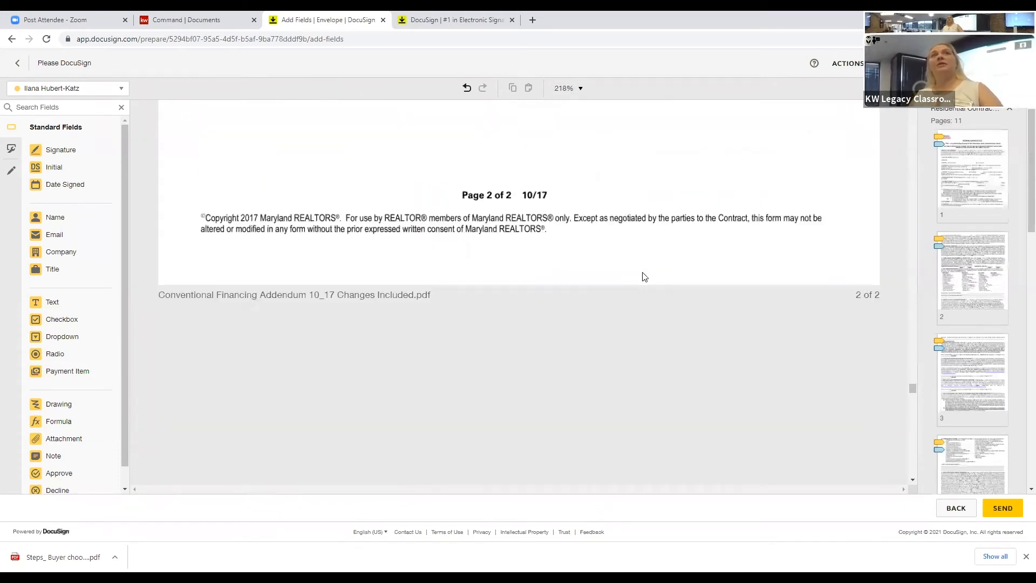
pyautogui.scroll(-3, 644, 276)
pyautogui.scroll(-10, 647, 276)
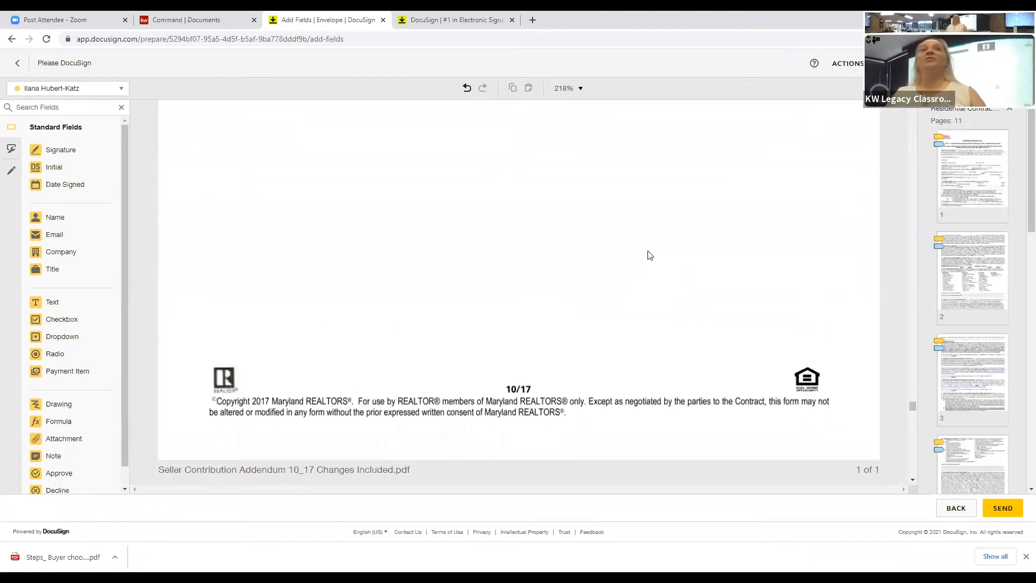
# Step: Send the four-form Please DocuSign envelope to both buyers
pyautogui.click(1012, 511)
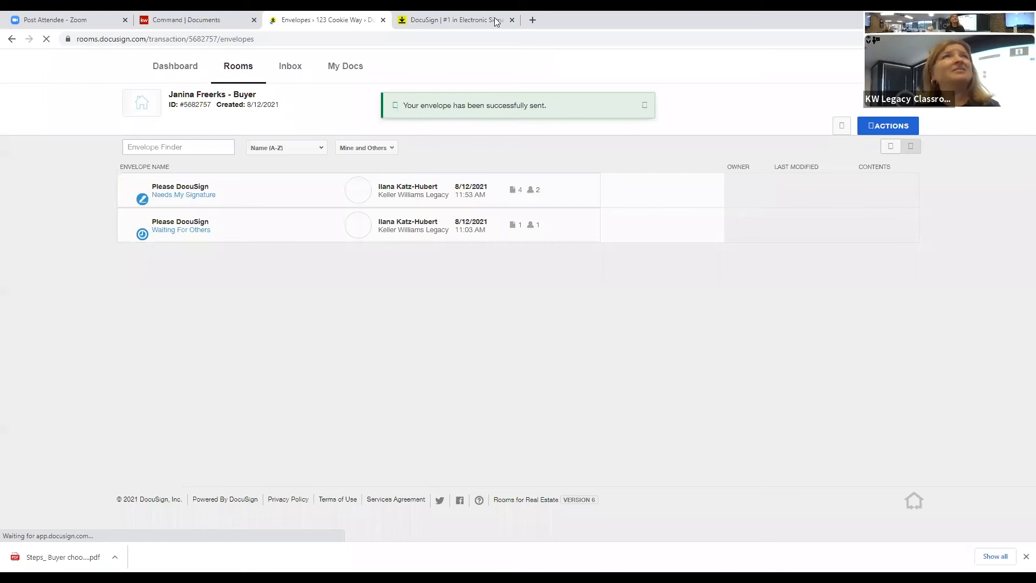
# Step: Load gmail.com in a new browser tab, then return to the room's Envelopes list
pyautogui.click(534, 20)
pyautogui.write('gm')
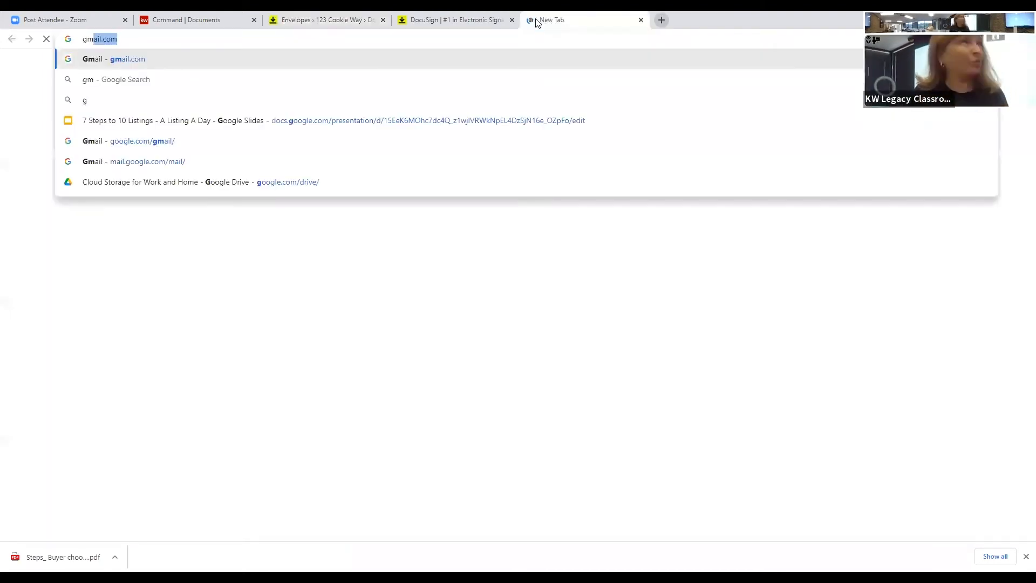
pyautogui.write('ai')
pyautogui.press('Return')
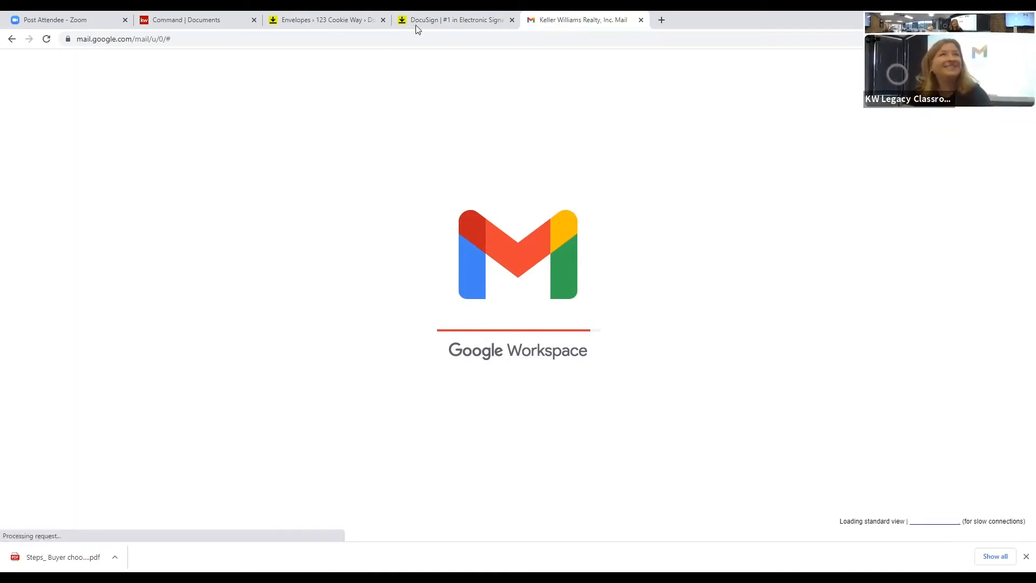
pyautogui.click(324, 21)
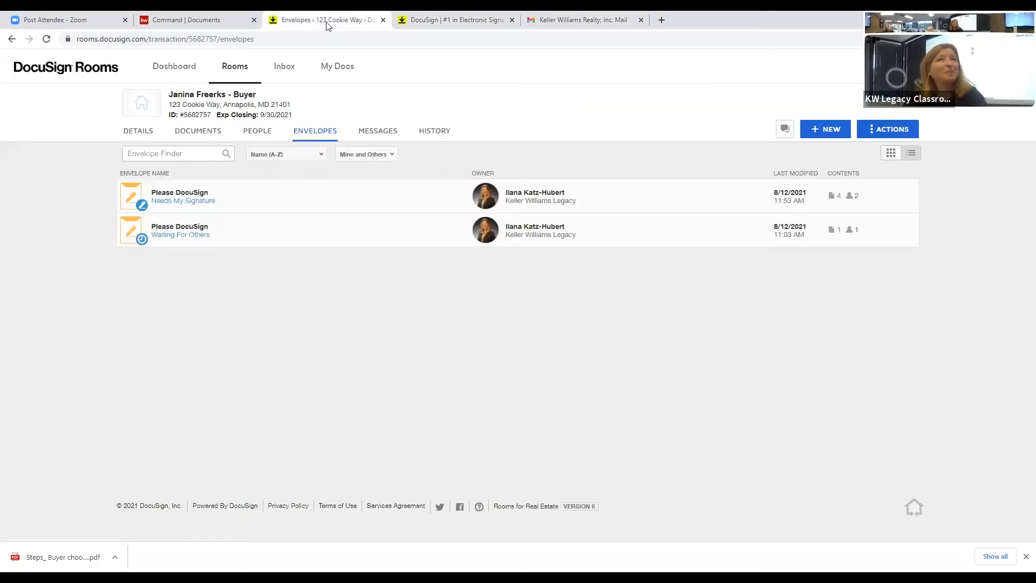
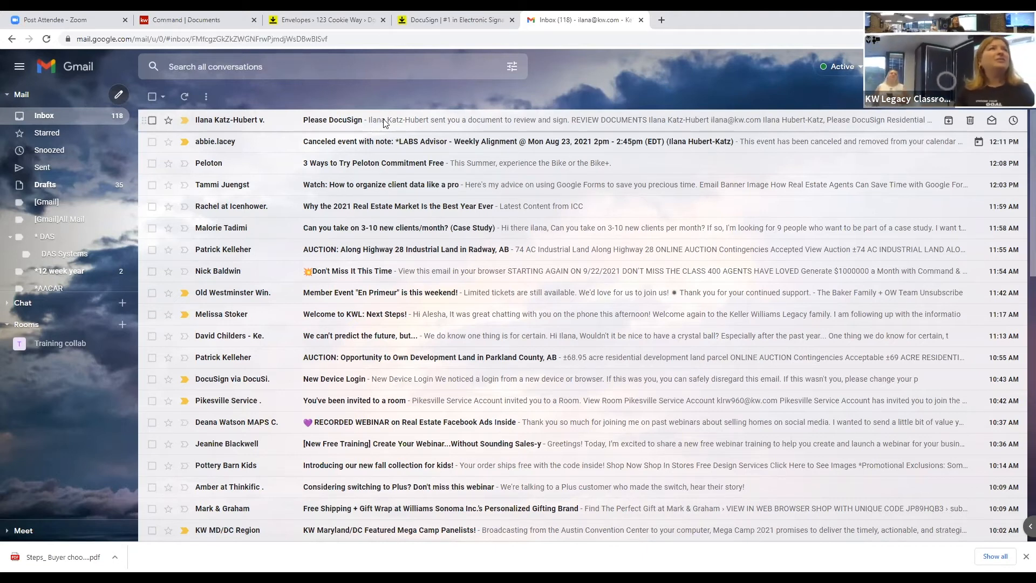
# Step: Open the 'Please DocuSign' review-and-sign email at the top of the Gmail inbox
pyautogui.click(384, 122)
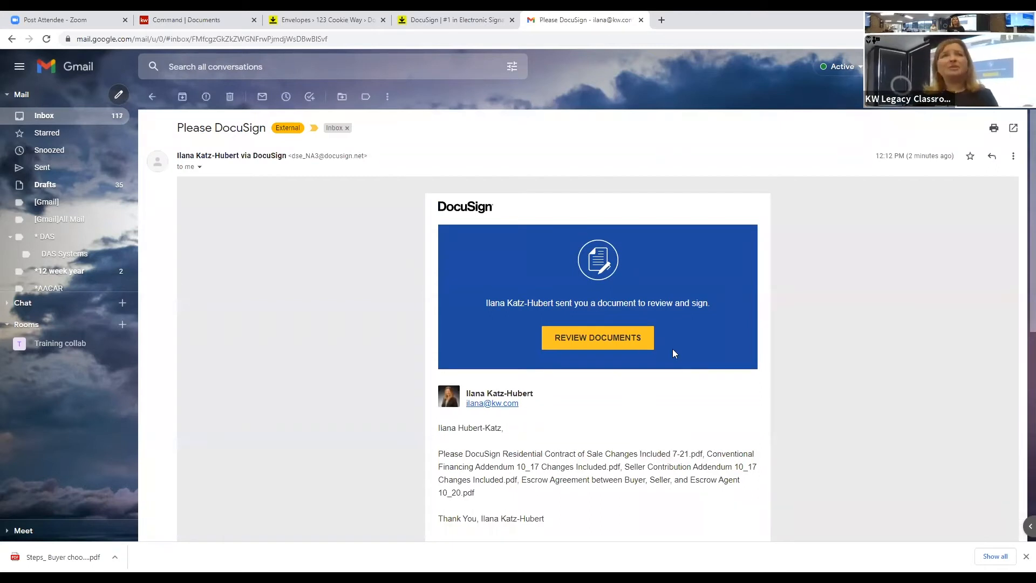
# Step: Launch the DocuSign signing session for the Maryland Residential Contract of Sale from the email
pyautogui.click(589, 338)
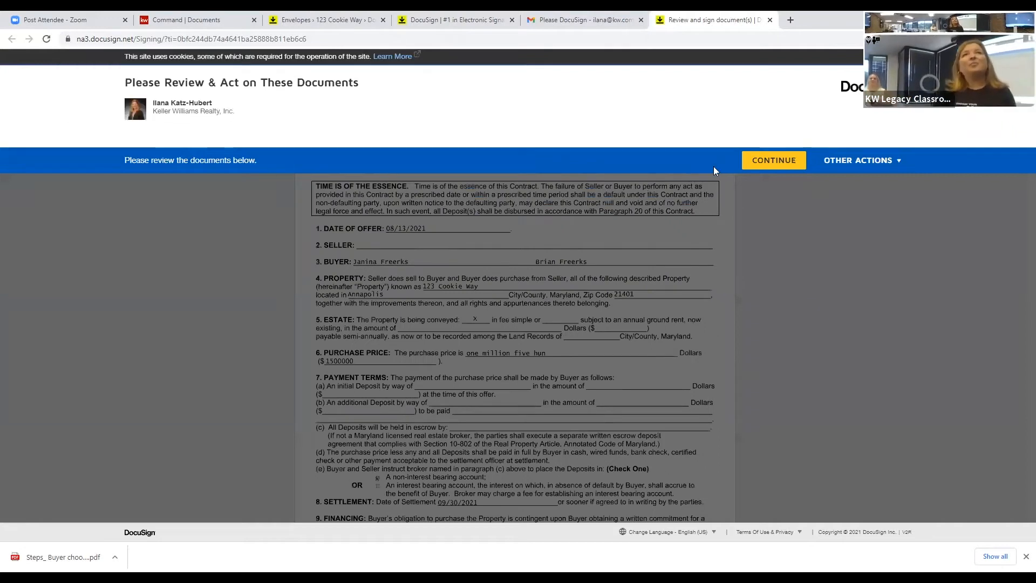
pyautogui.click(759, 162)
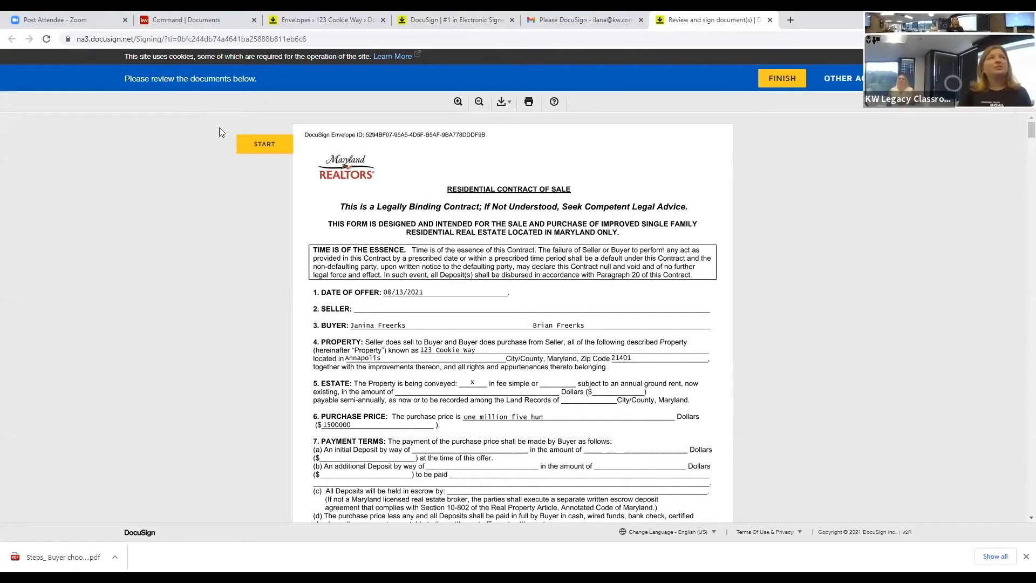
# Step: Initial the buyer fields on pages 1–3, covering sections 12, 15 and paragraphs 16A–17
pyautogui.click(264, 144)
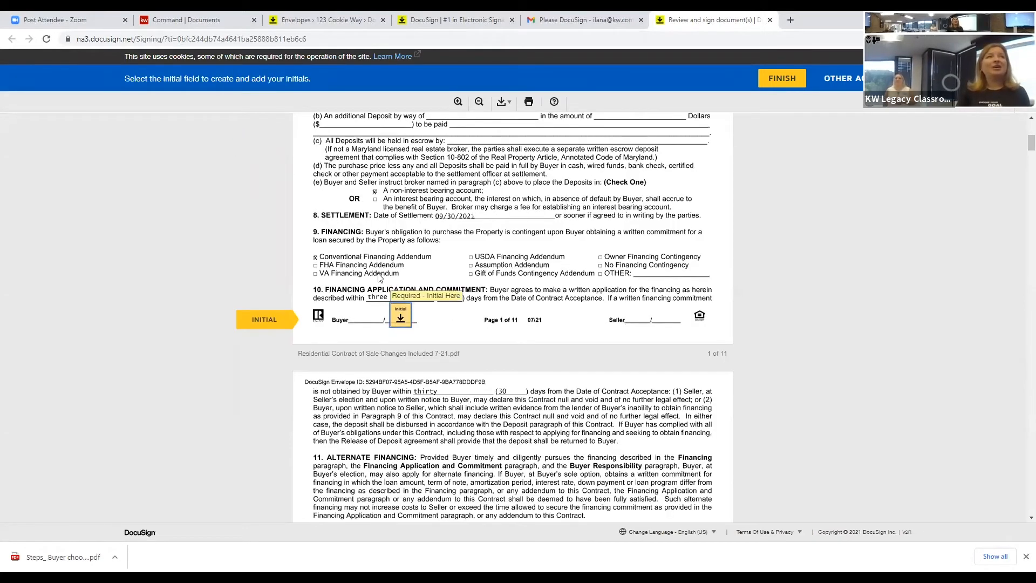
pyautogui.click(405, 320)
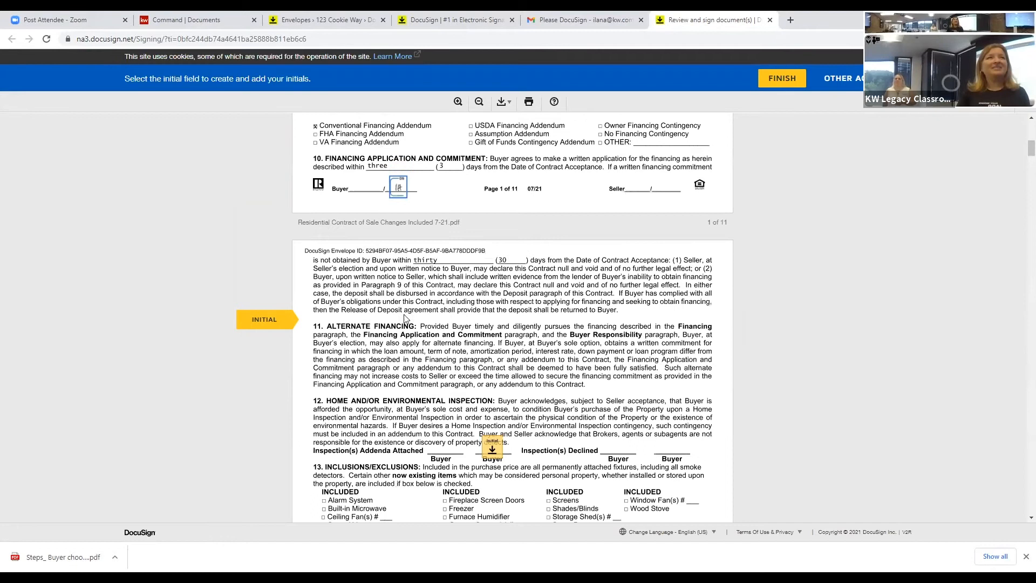
pyautogui.click(494, 315)
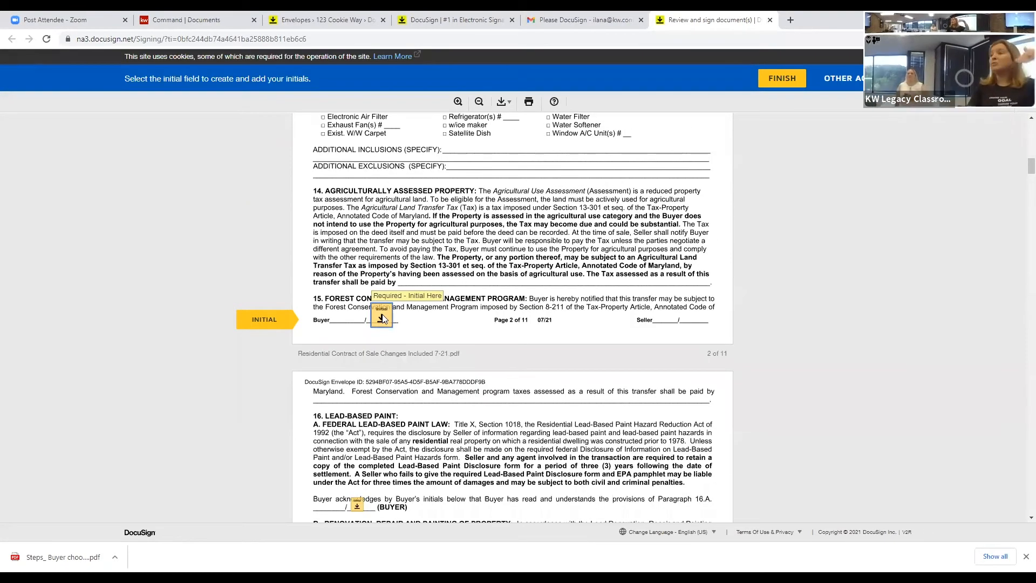
pyautogui.click(382, 318)
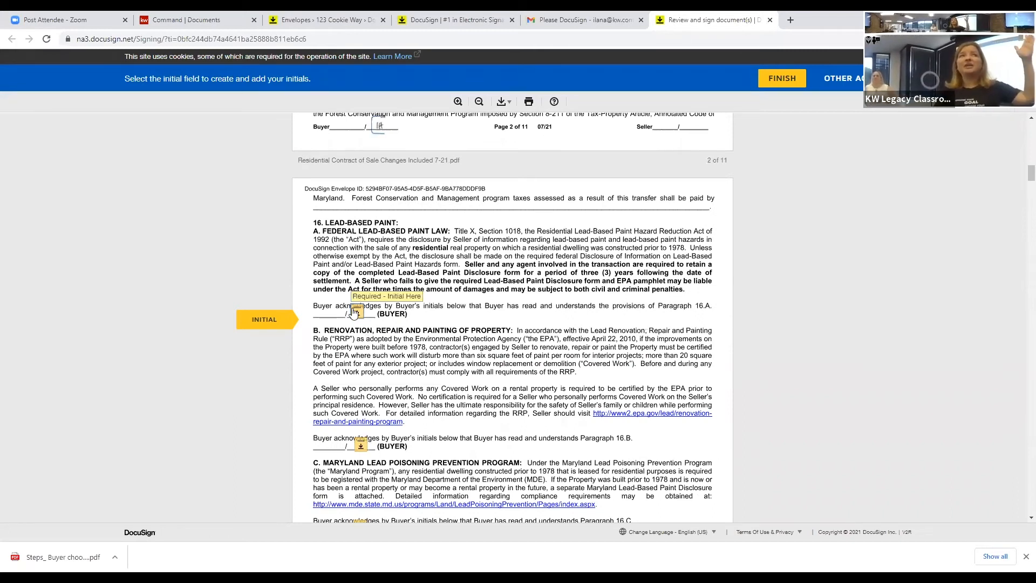
pyautogui.click(355, 314)
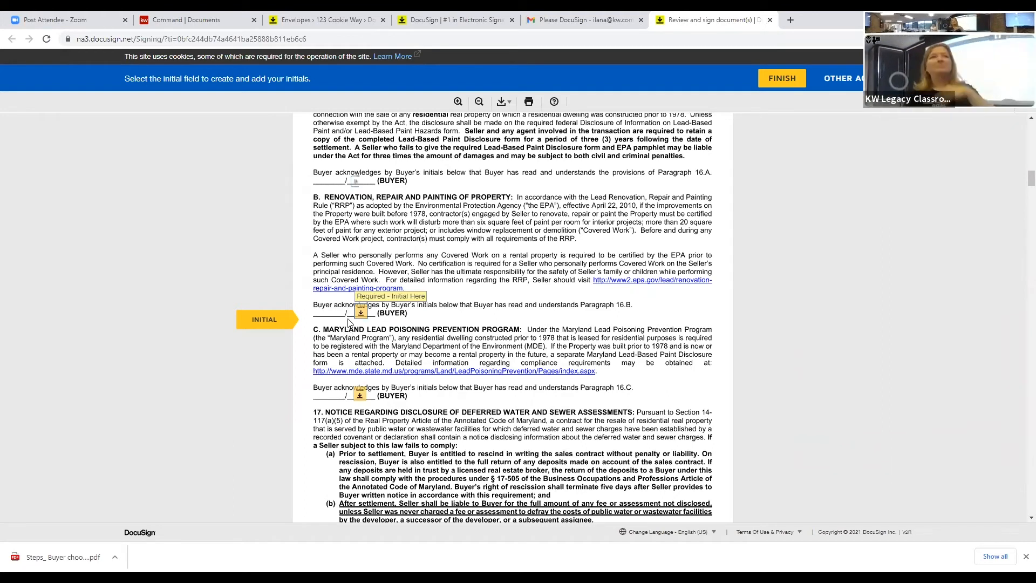
pyautogui.click(365, 310)
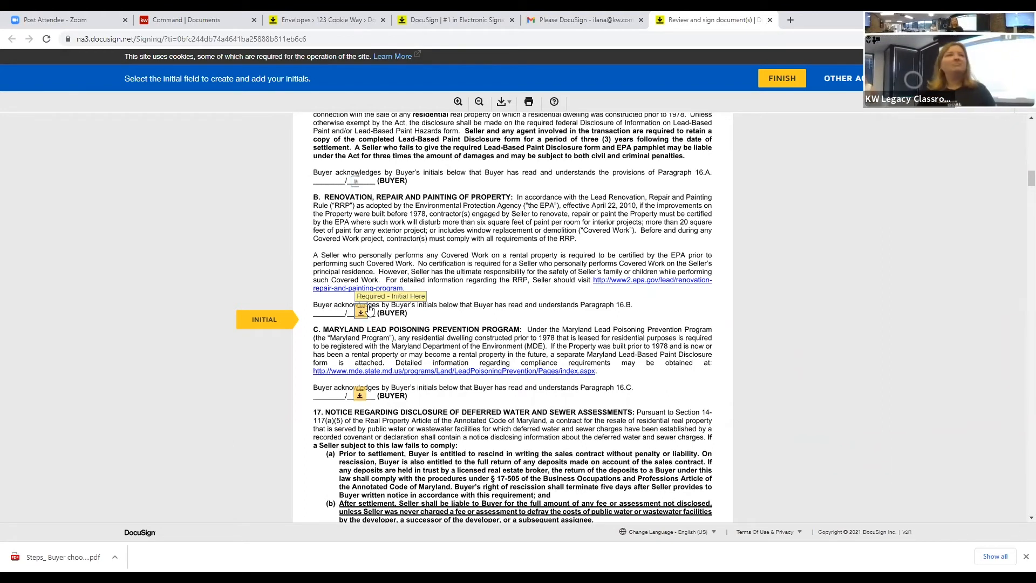
pyautogui.click(360, 310)
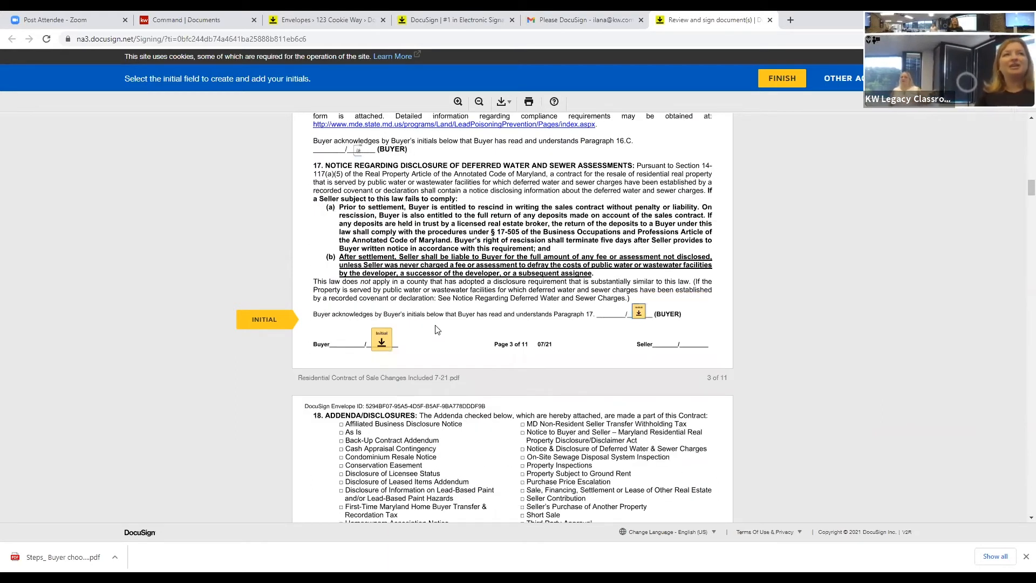
pyautogui.click(639, 312)
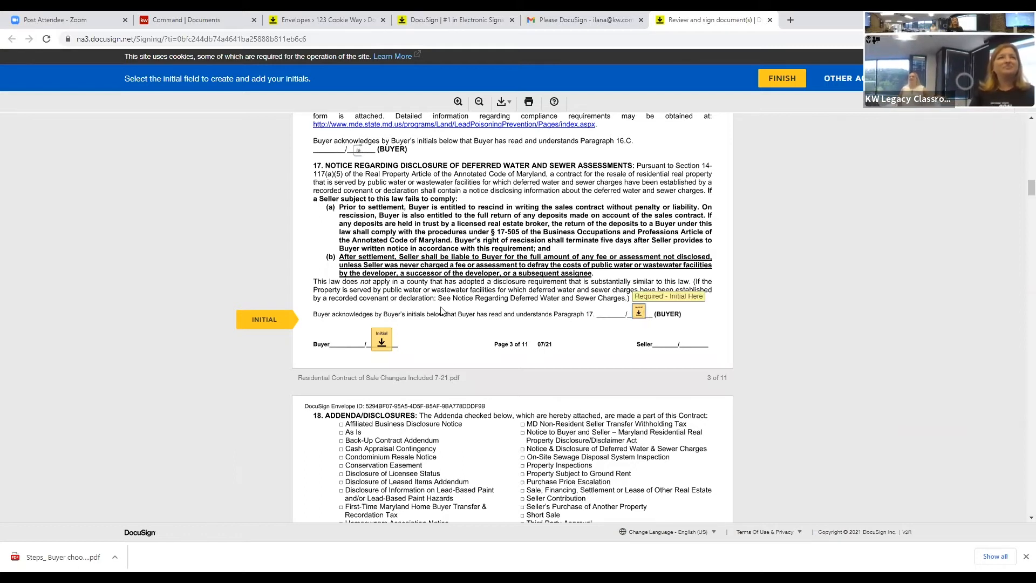
pyautogui.click(383, 315)
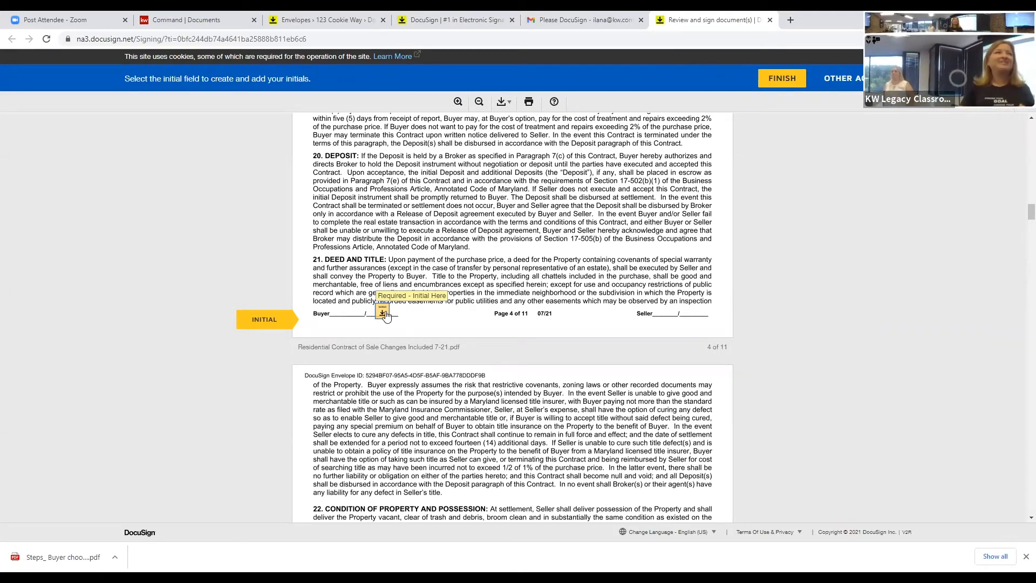
# Step: Initial the buyer field at the foot of each page from 4 through 9
pyautogui.click(385, 314)
pyautogui.click(383, 313)
pyautogui.click(384, 313)
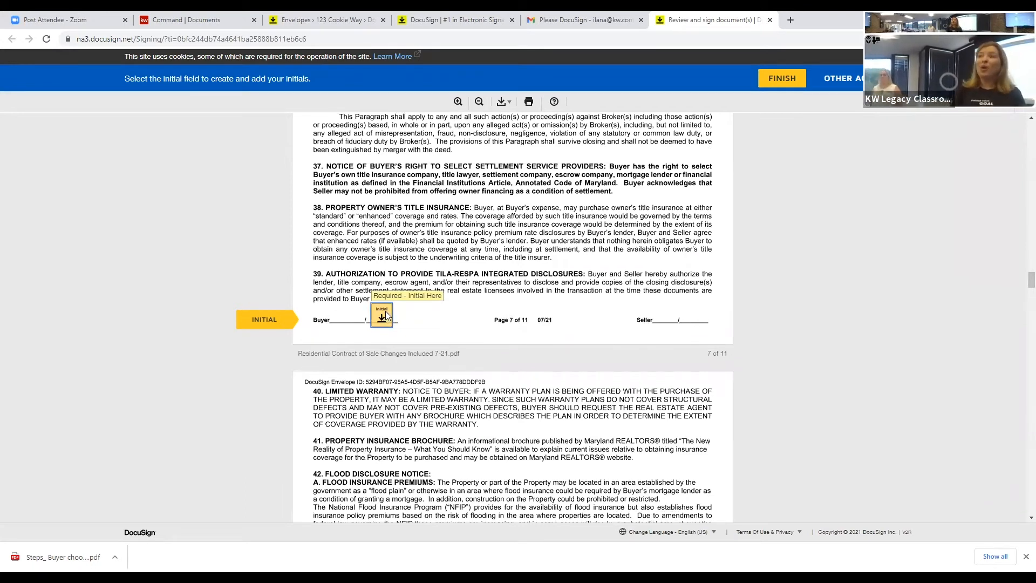
pyautogui.click(384, 315)
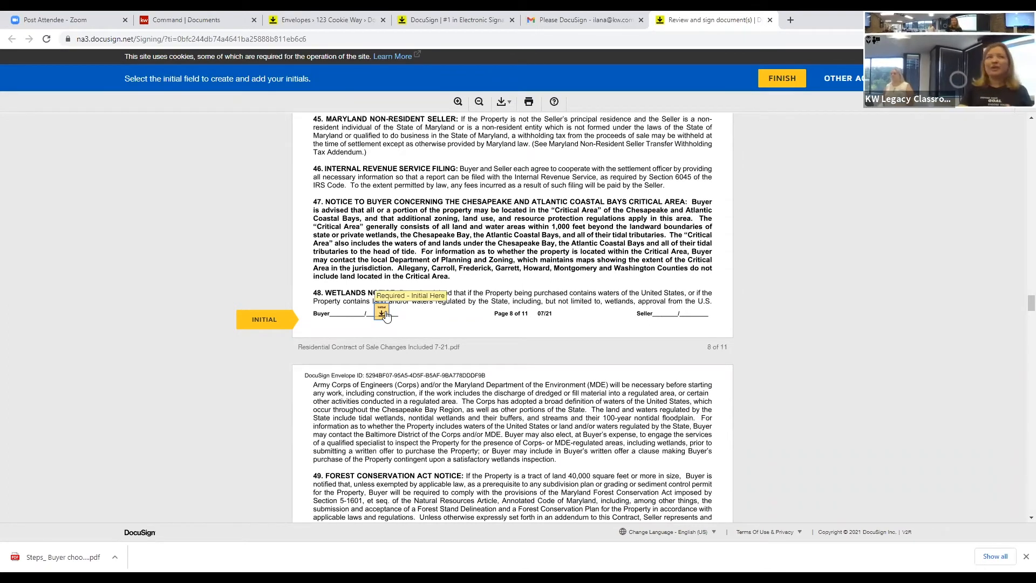
pyautogui.click(384, 315)
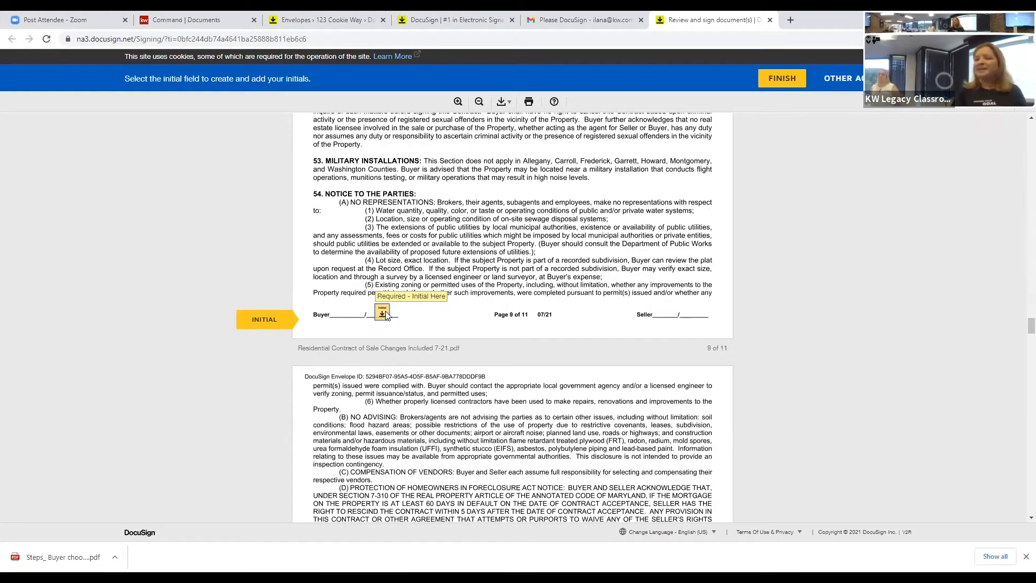
pyautogui.click(384, 313)
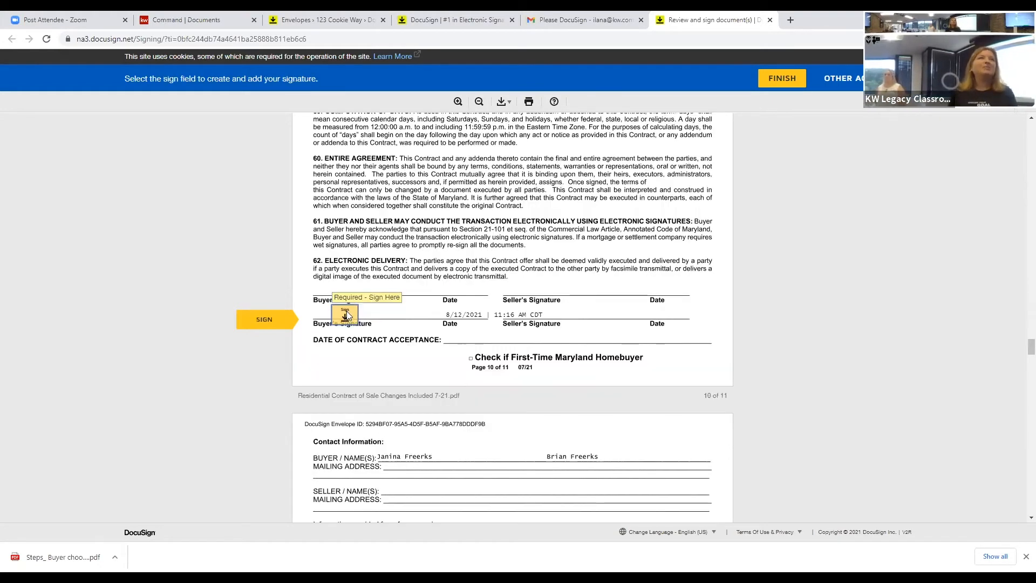
# Step: Sign the buyer lines in the contract, financing addendum and escrow agreement, then finish
pyautogui.click(347, 316)
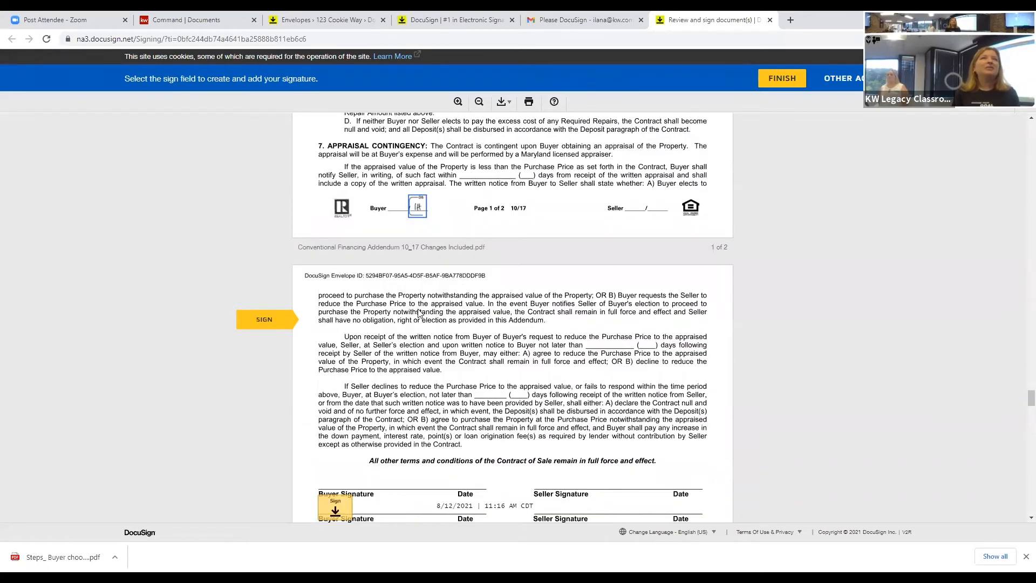
pyautogui.click(335, 321)
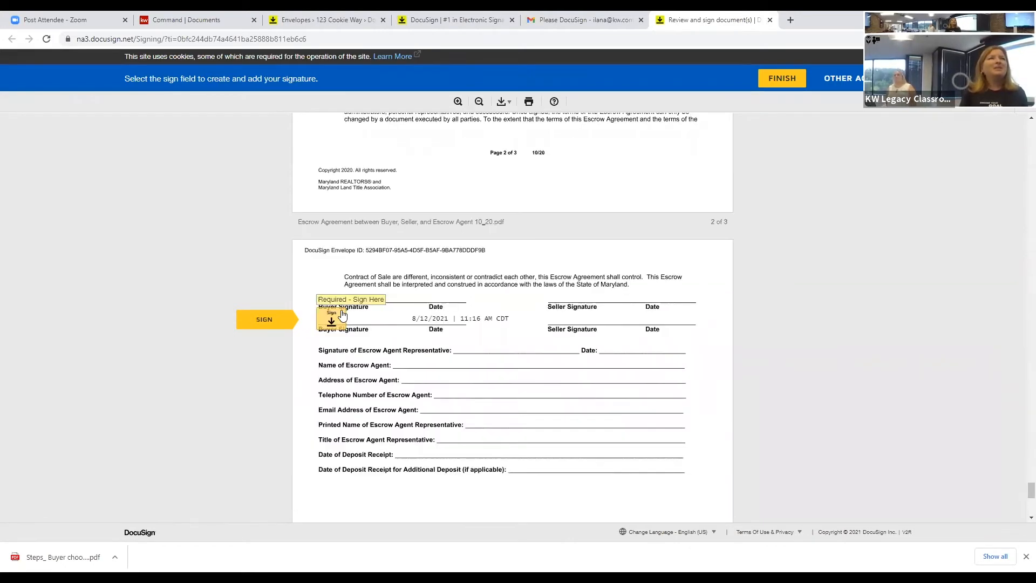
pyautogui.click(342, 315)
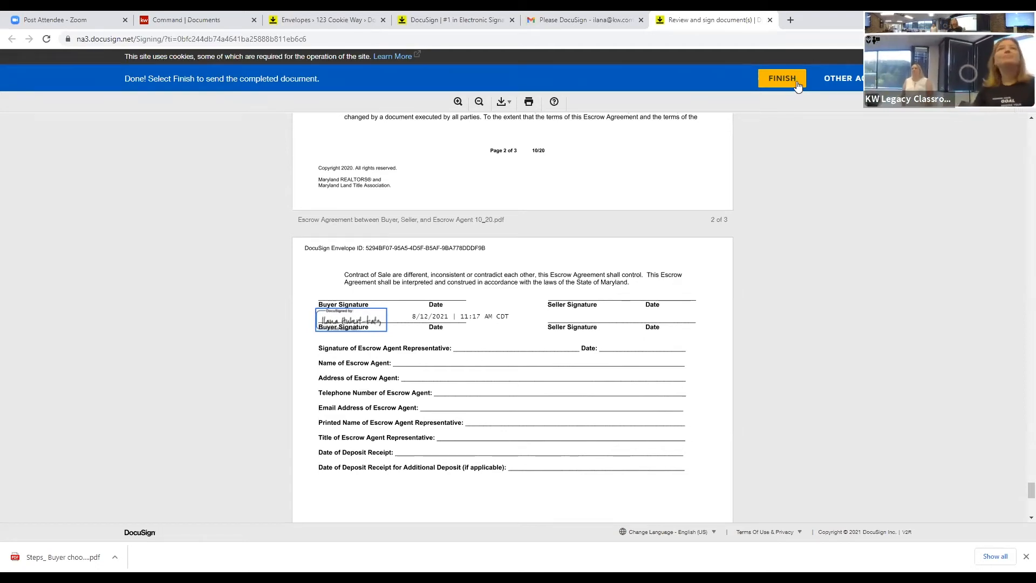
pyautogui.click(781, 78)
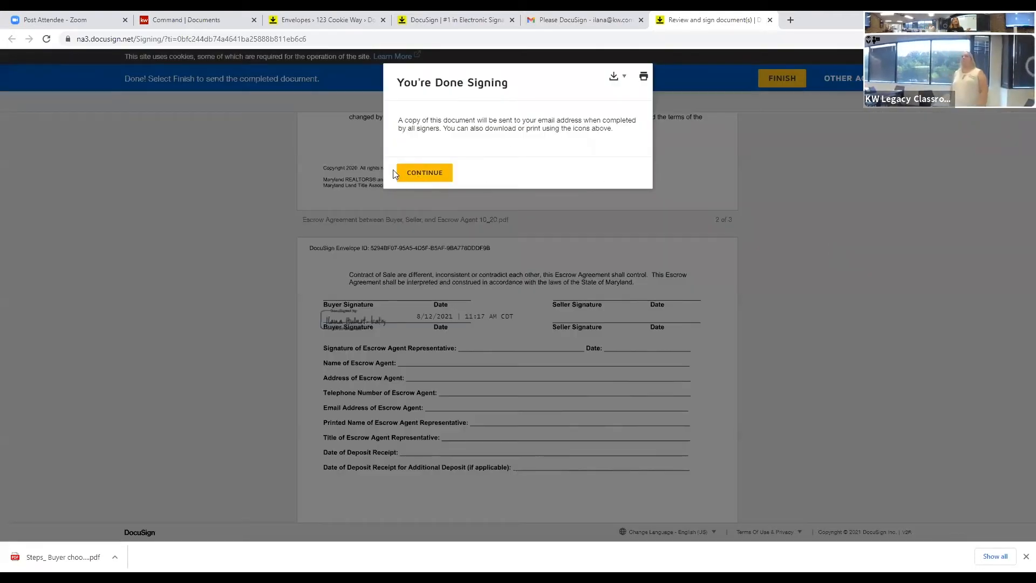
# Step: Acknowledge the You're Done Signing notice and continue to the DocuSign account page
pyautogui.click(414, 174)
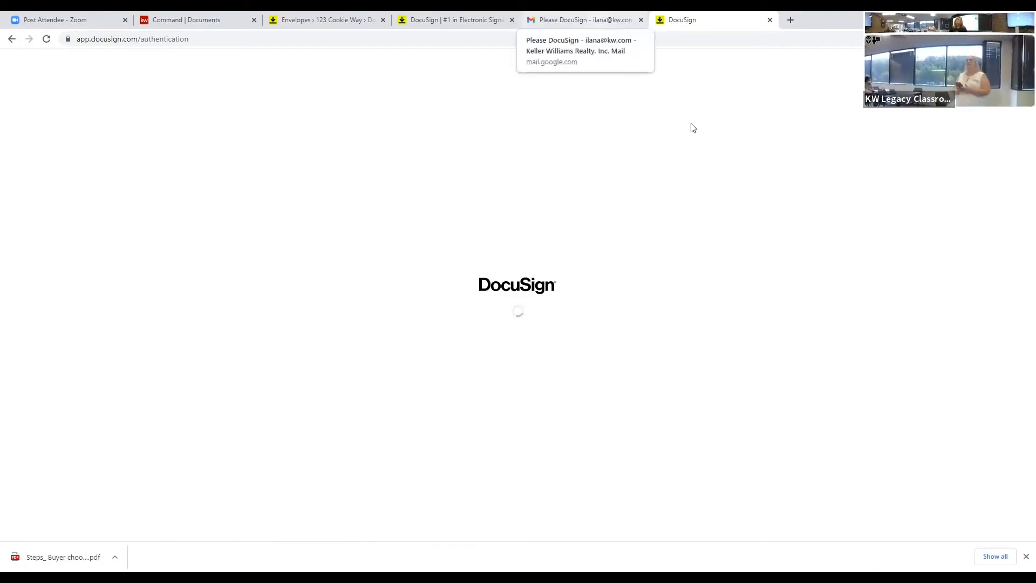
# Step: Return to the Gmail inbox, then back to the 123 Cookie Way envelopes list in DocuSign
pyautogui.click(592, 18)
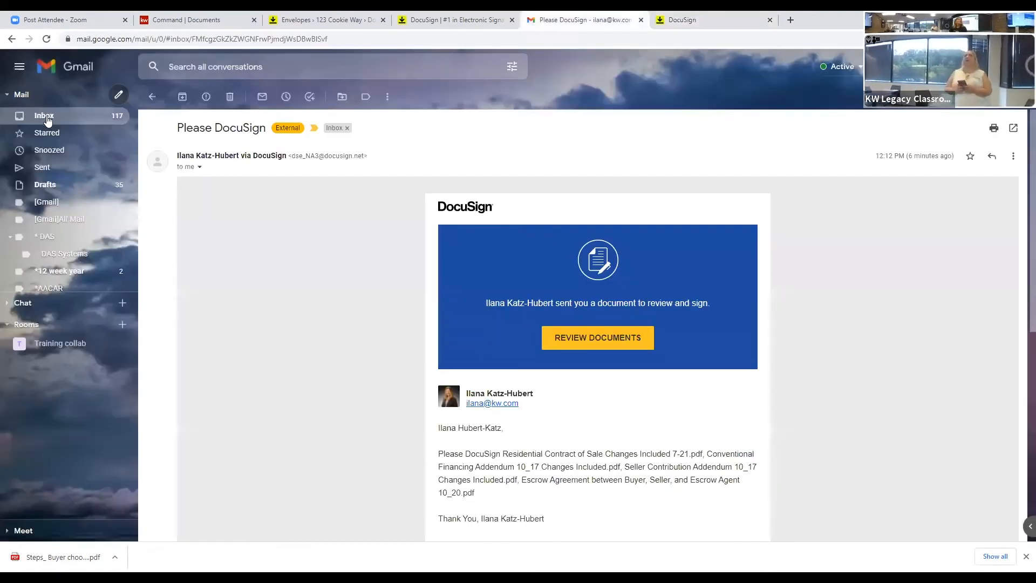
pyautogui.click(48, 118)
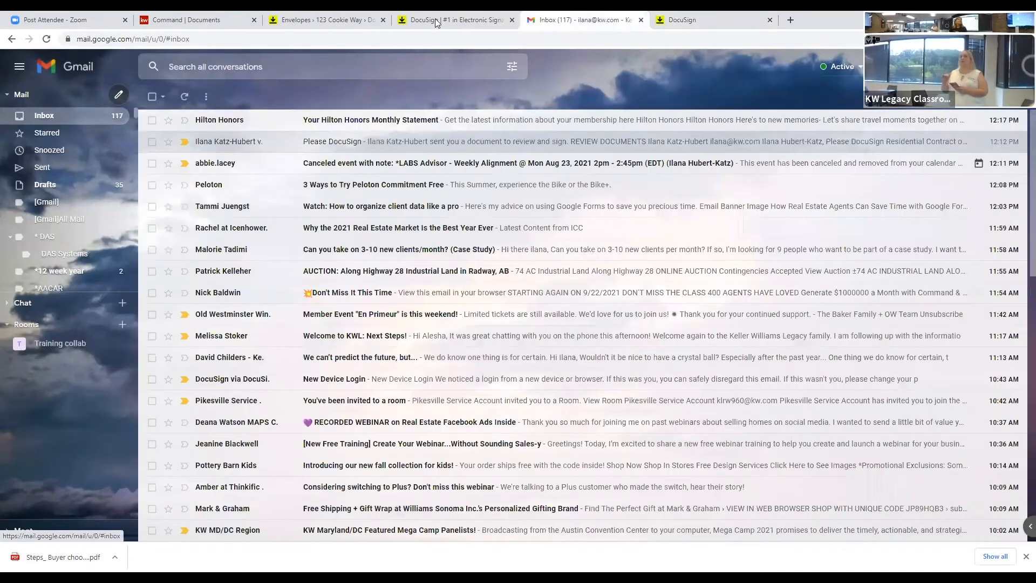
pyautogui.click(436, 23)
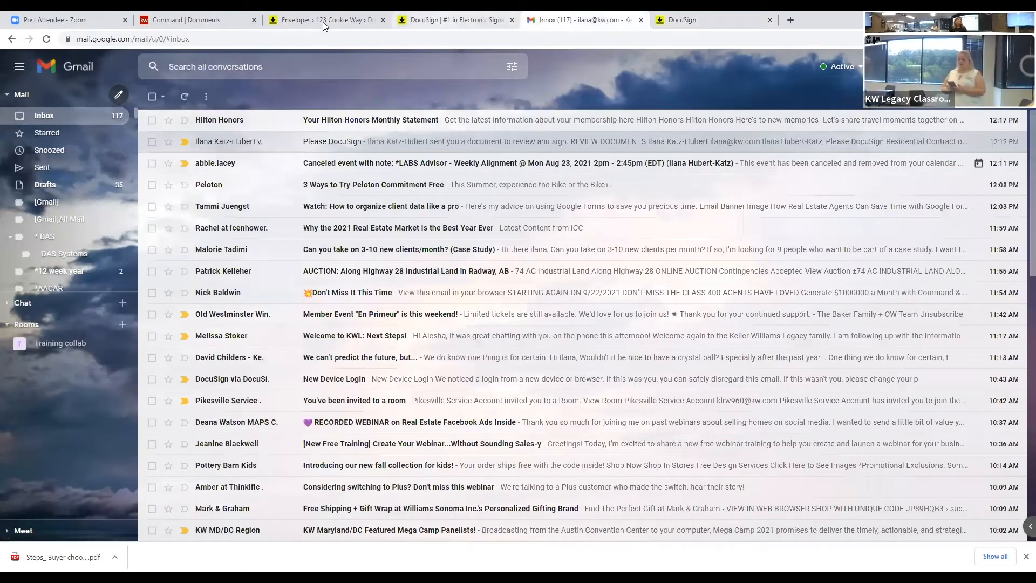
pyautogui.click(326, 23)
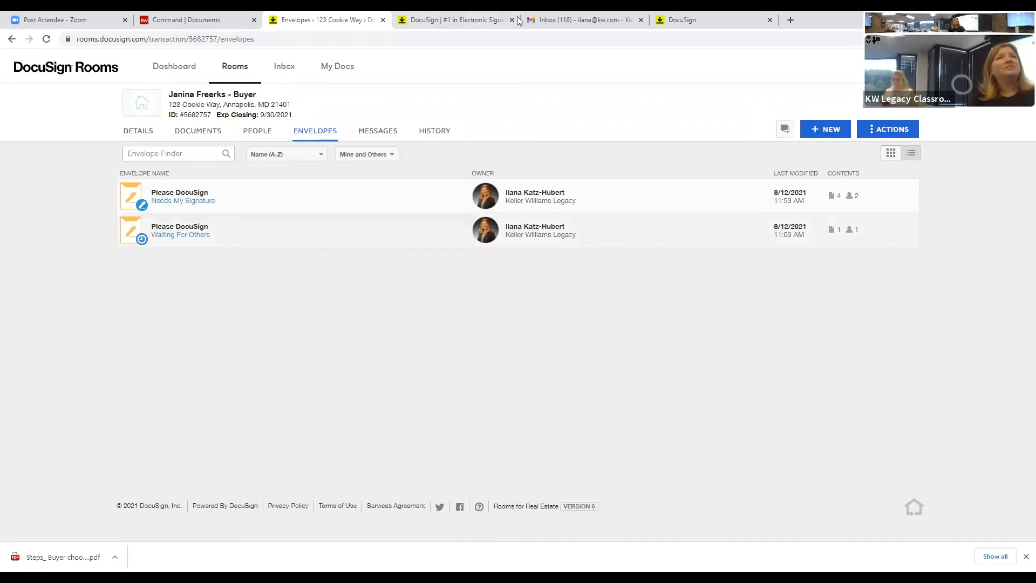
# Step: Close the extra DocuSign account tab and return to the room's envelopes page
pyautogui.click(663, 16)
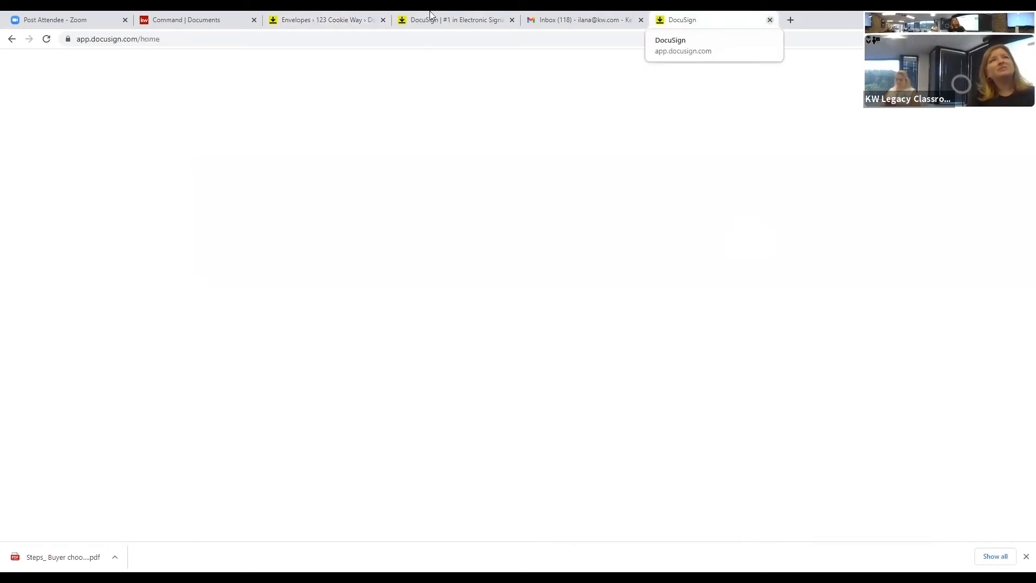
pyautogui.hotkey('ctrl', 'w')
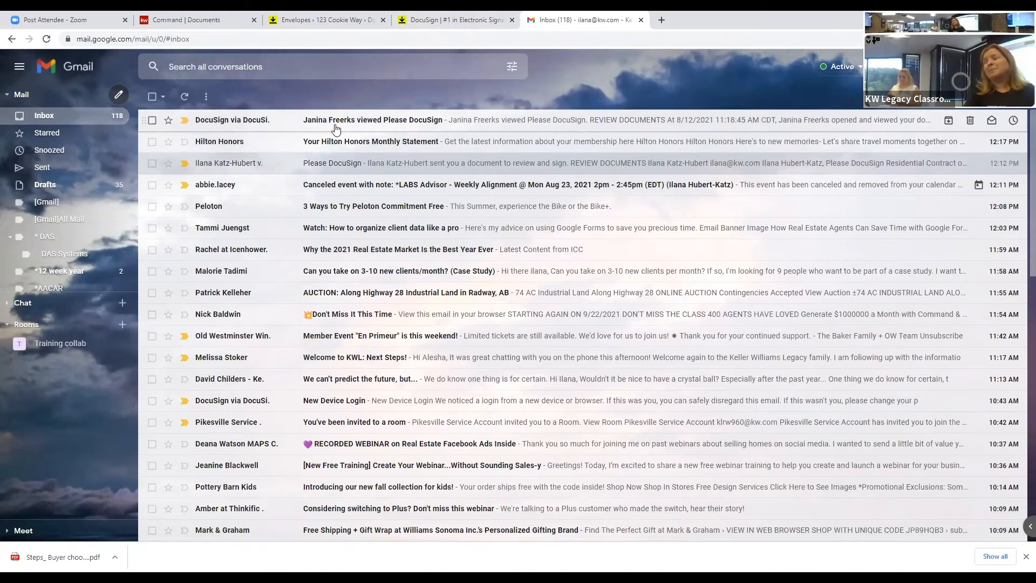
pyautogui.click(337, 19)
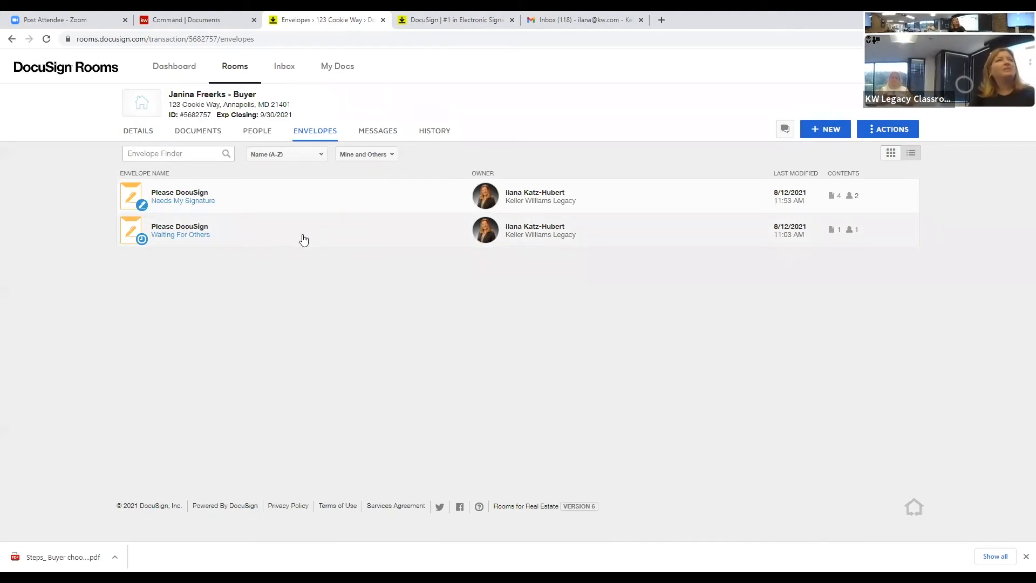
# Step: Choose Void from the MORE menu of the Waiting For Others envelope
pyautogui.click(191, 236)
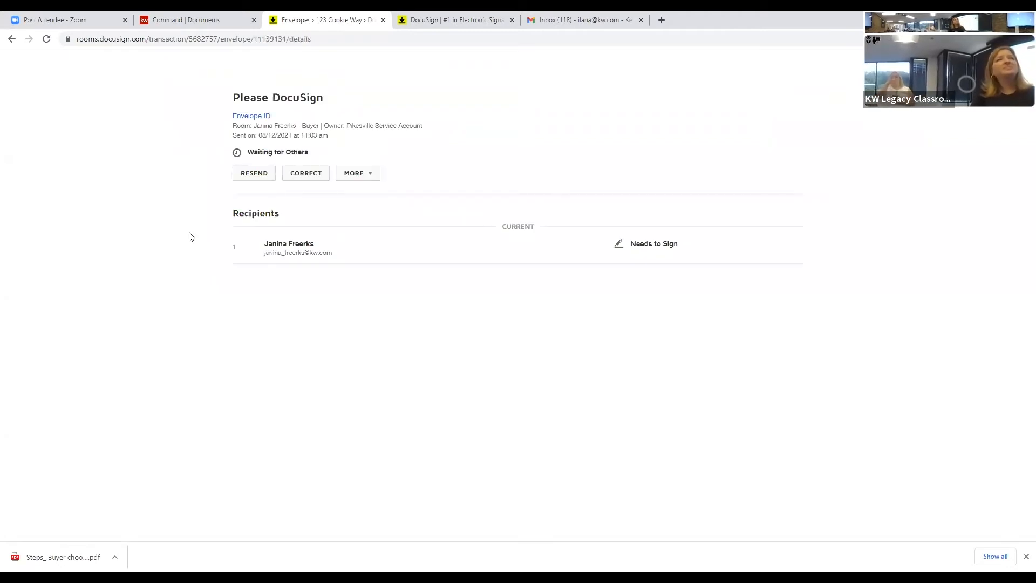
pyautogui.click(371, 178)
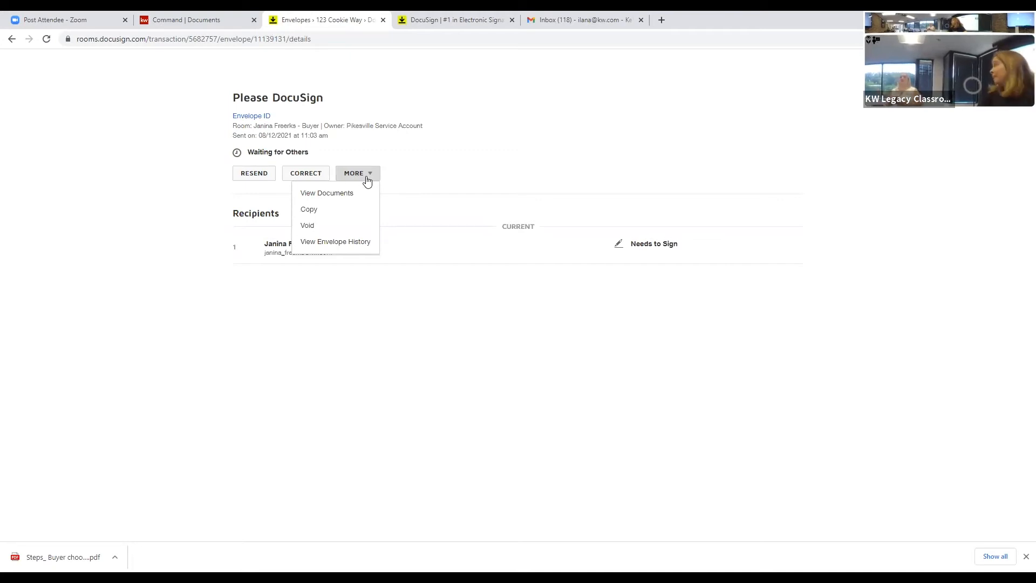
pyautogui.click(306, 232)
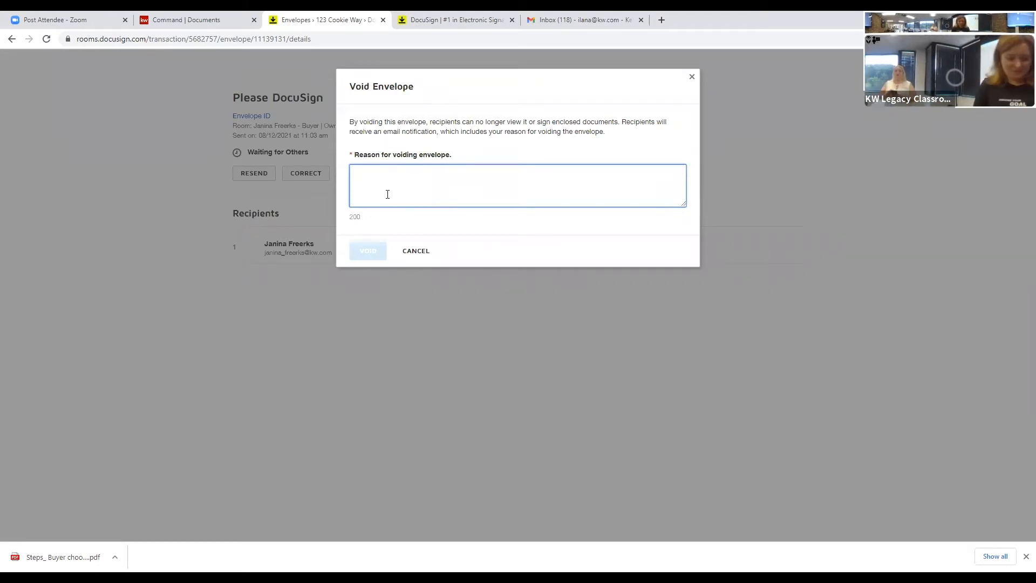
# Step: Enter 'because I said so' as the void reason and confirm voiding the envelope
pyautogui.write('because I said so')
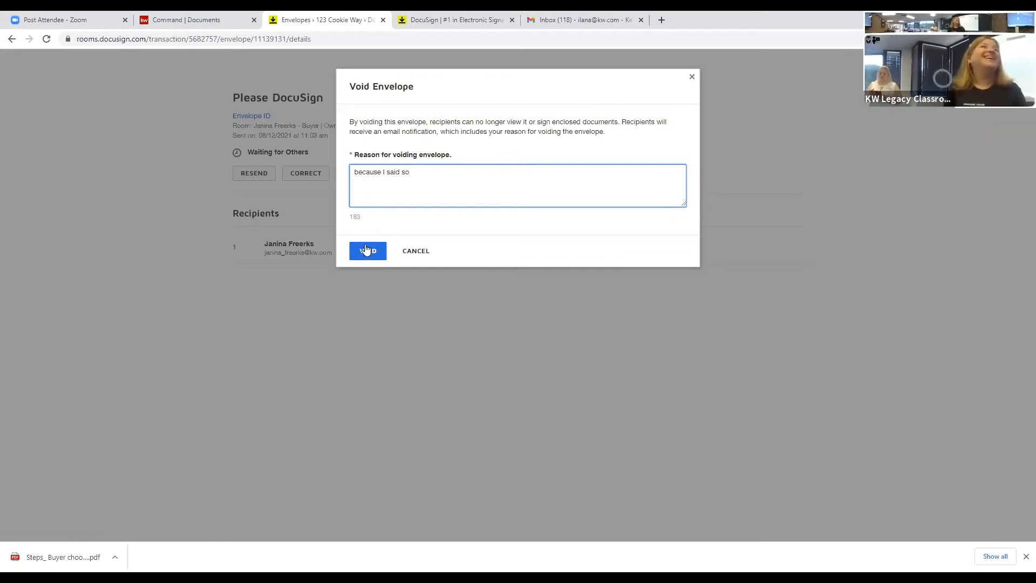
pyautogui.click(367, 251)
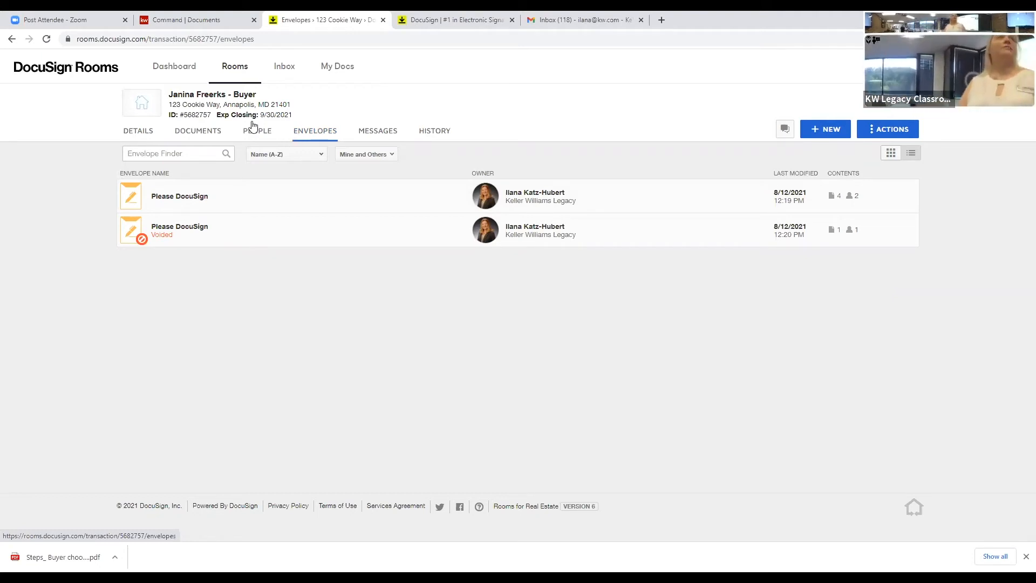
# Step: Switch the 123 Cookie Way room to its Documents view
pyautogui.click(187, 139)
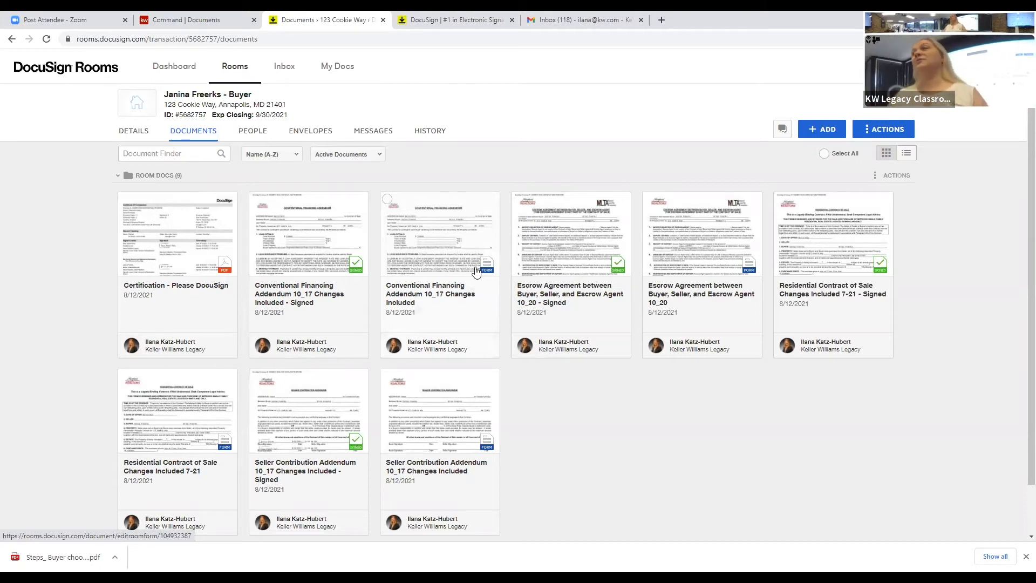
pyautogui.click(341, 261)
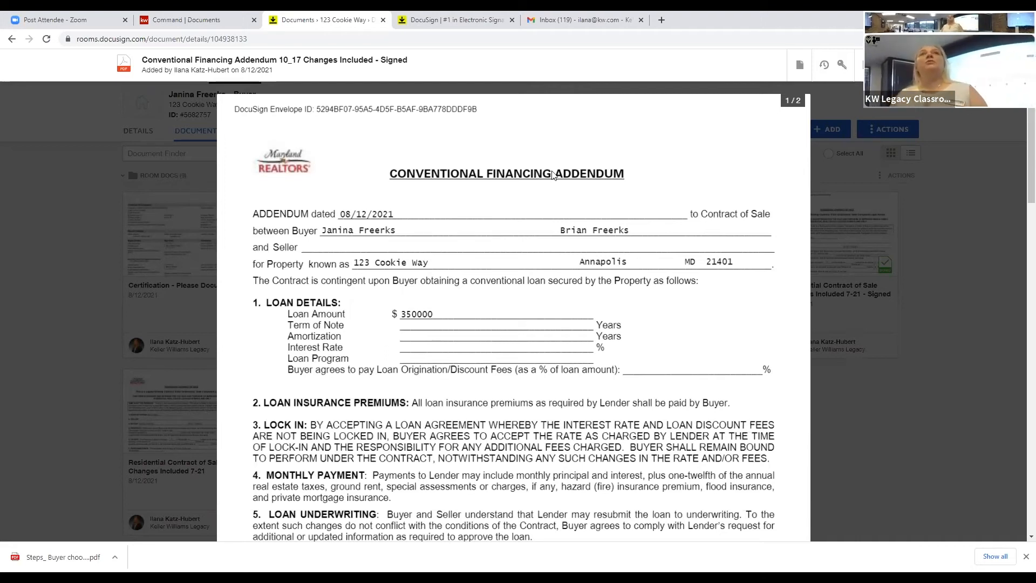
pyautogui.press('Escape')
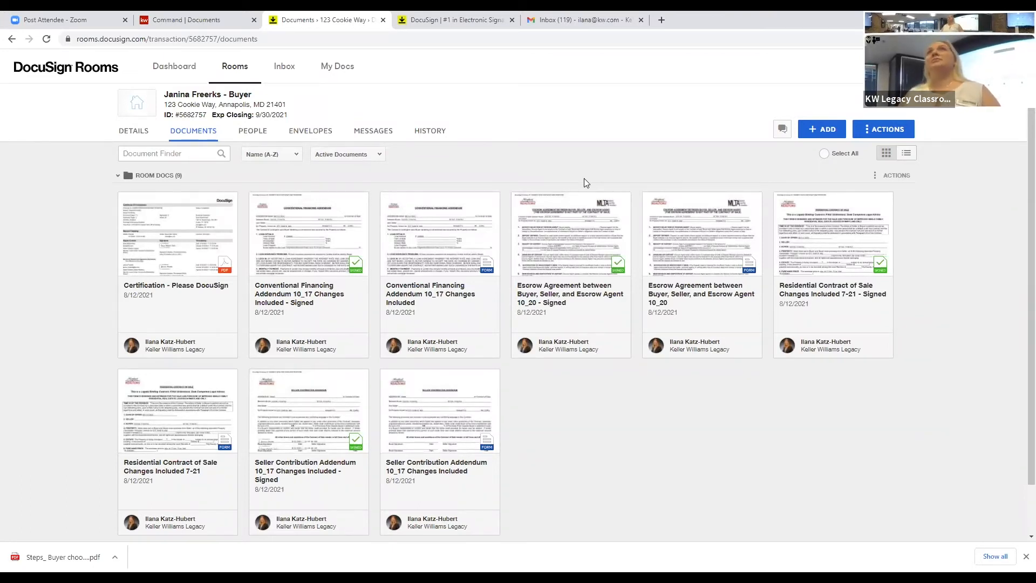
pyautogui.click(892, 135)
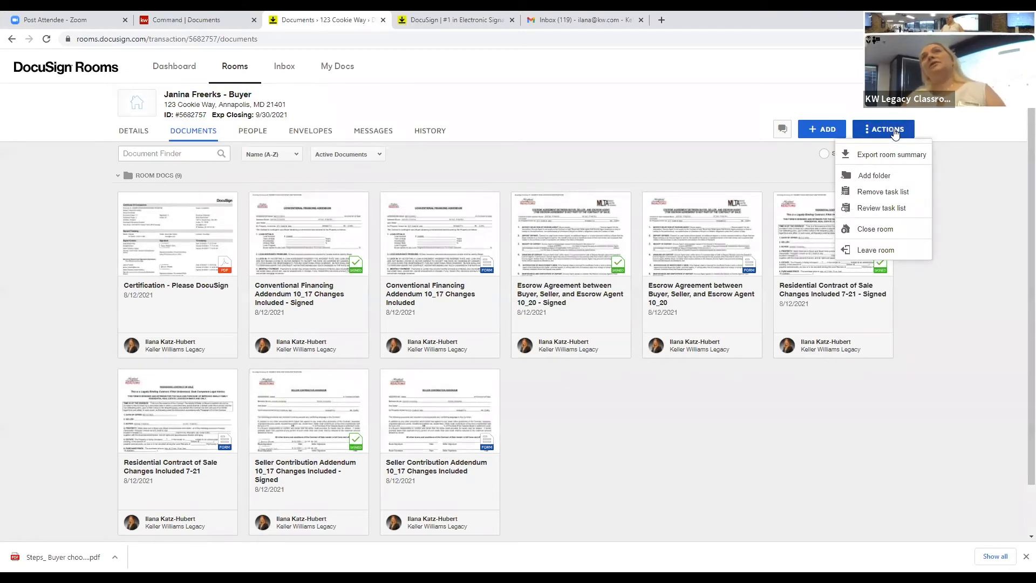
# Step: Choose Add folder from the room's ACTIONS menu to start a new folder
pyautogui.click(874, 176)
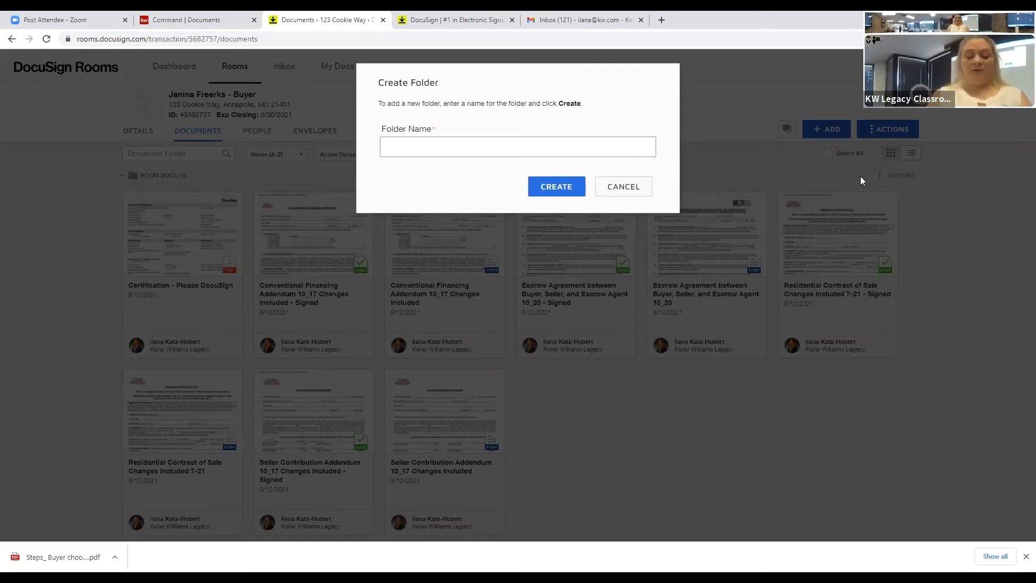
# Step: Create the folder 'Offer docs. - 123 cookie', fixing the typos, then collapse it
pyautogui.write('Offer')
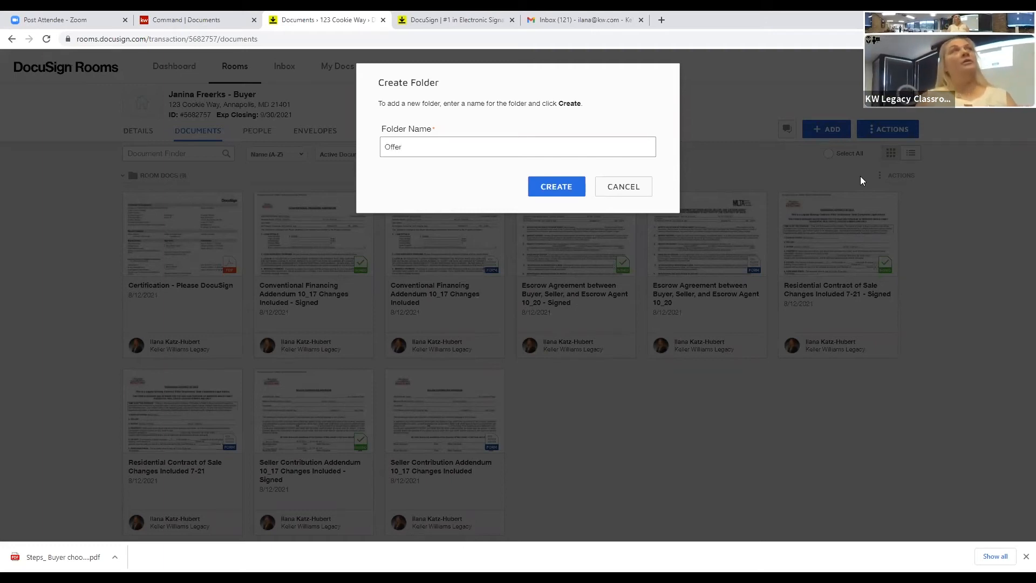
pyautogui.write(' doce')
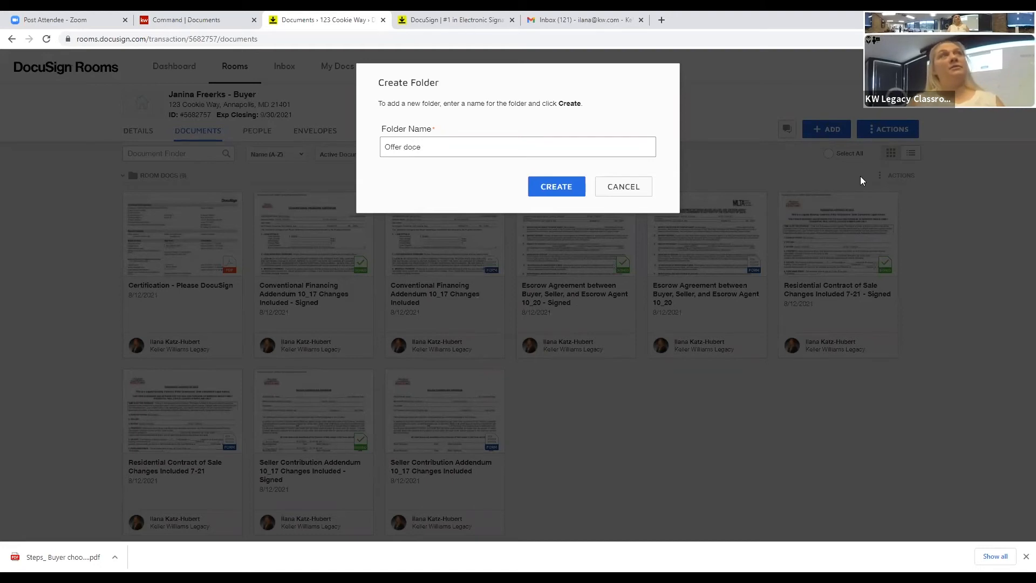
pyautogui.press('BackSpace')
pyautogui.write('s.')
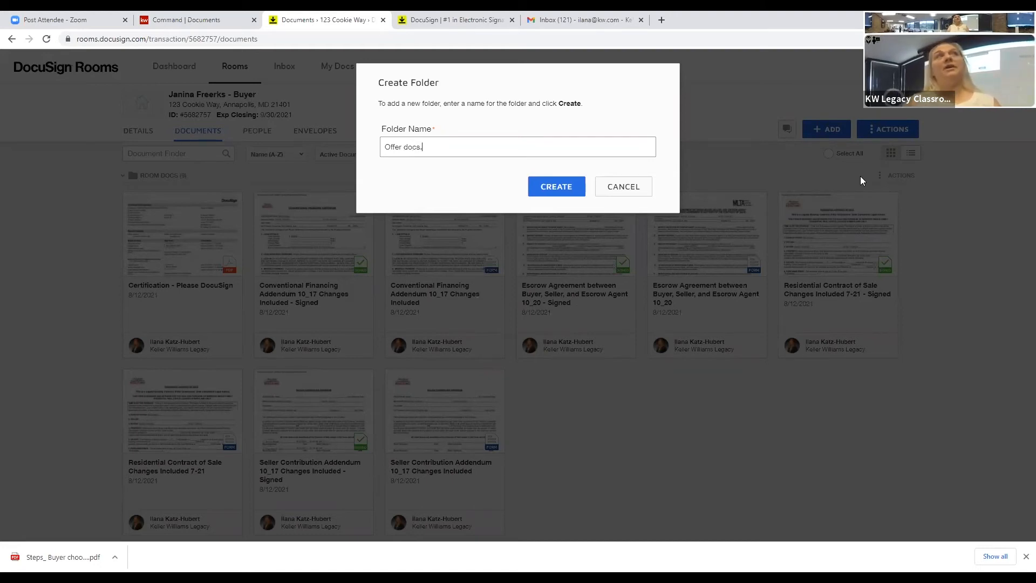
pyautogui.write(' -')
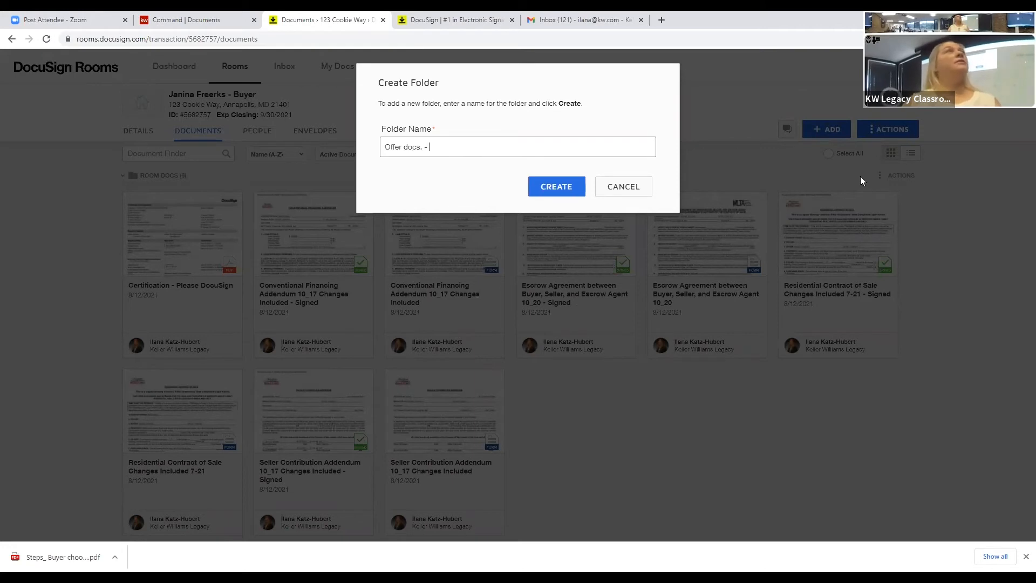
pyautogui.write(' 123')
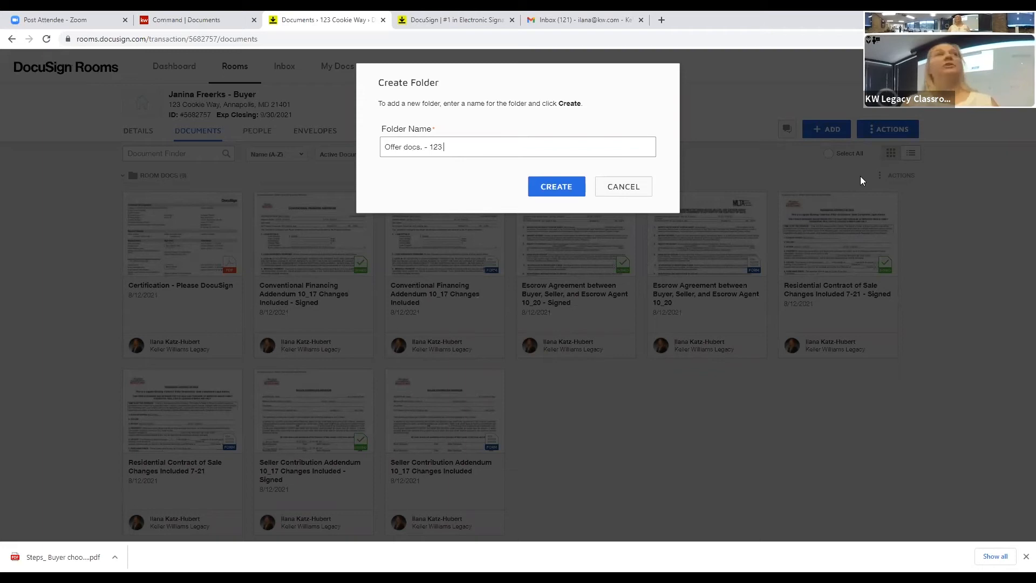
pyautogui.write(' c')
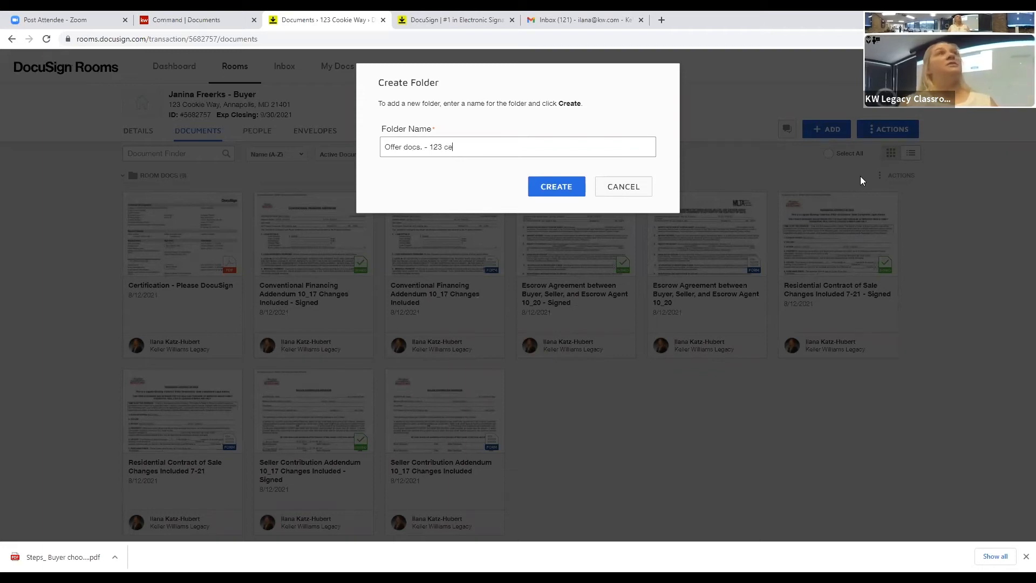
pyautogui.write('ood')
pyautogui.press('BackSpace')
pyautogui.write('ker')
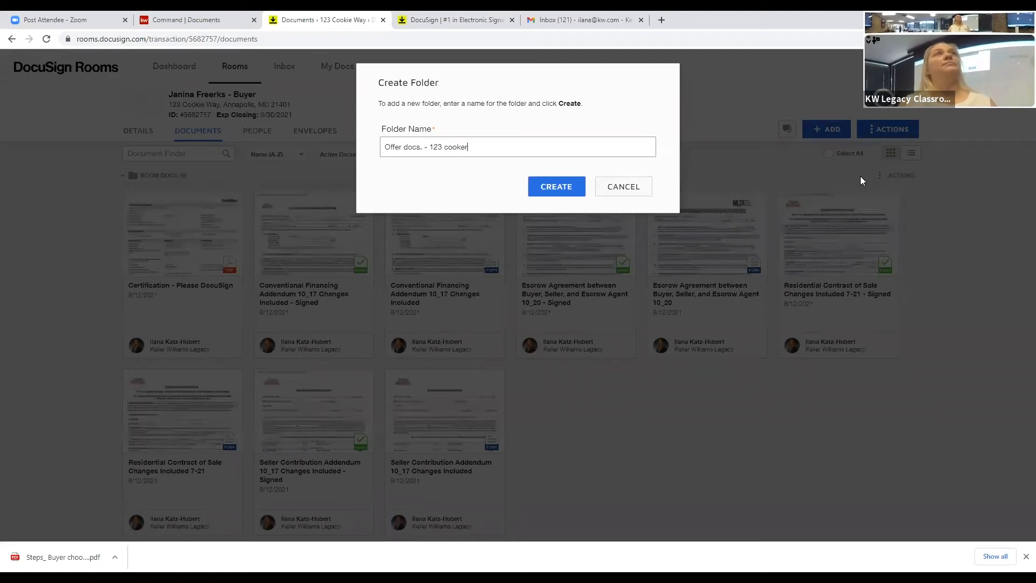
pyautogui.press('Left')
pyautogui.write('i')
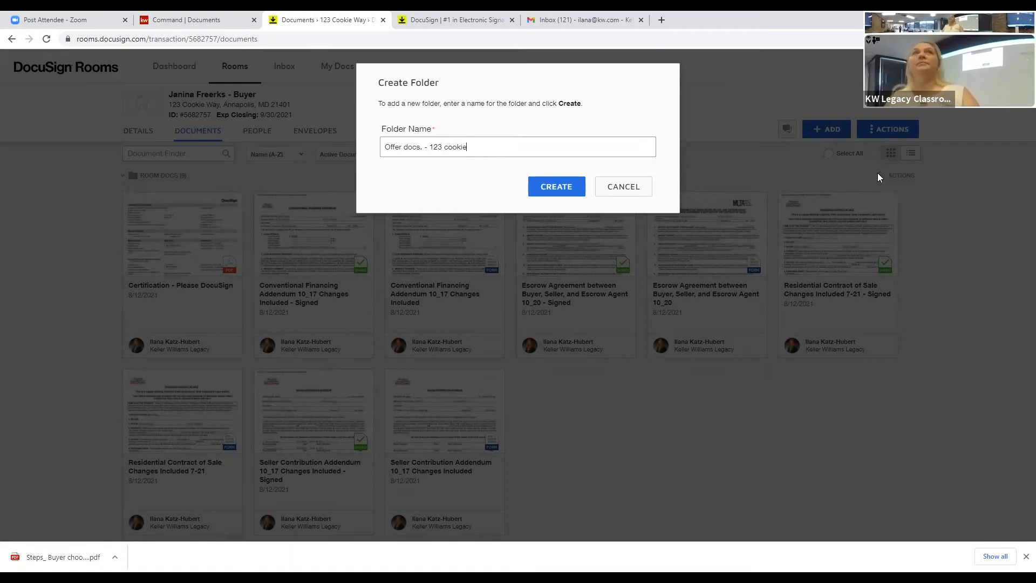
pyautogui.click(561, 183)
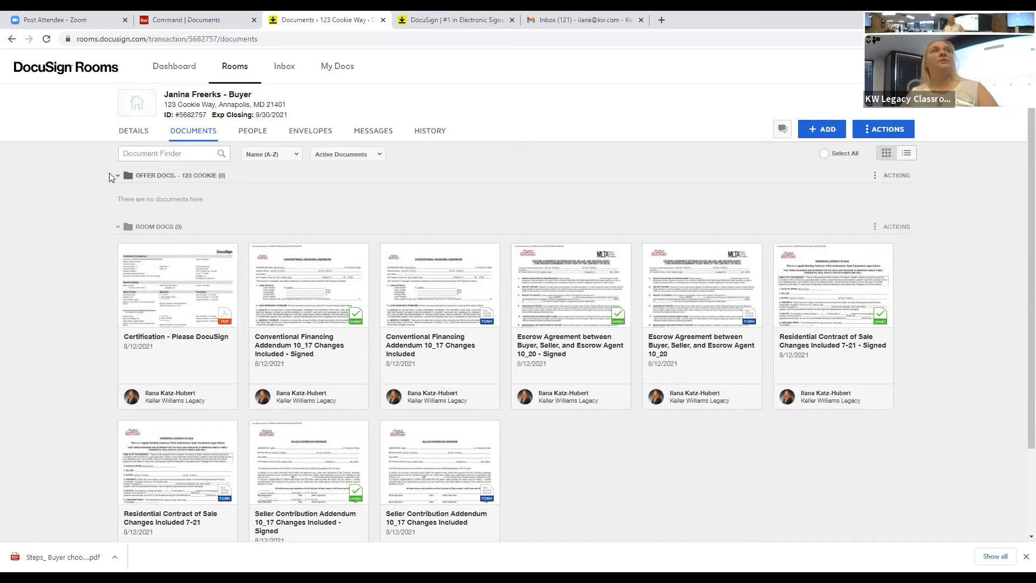
pyautogui.click(116, 182)
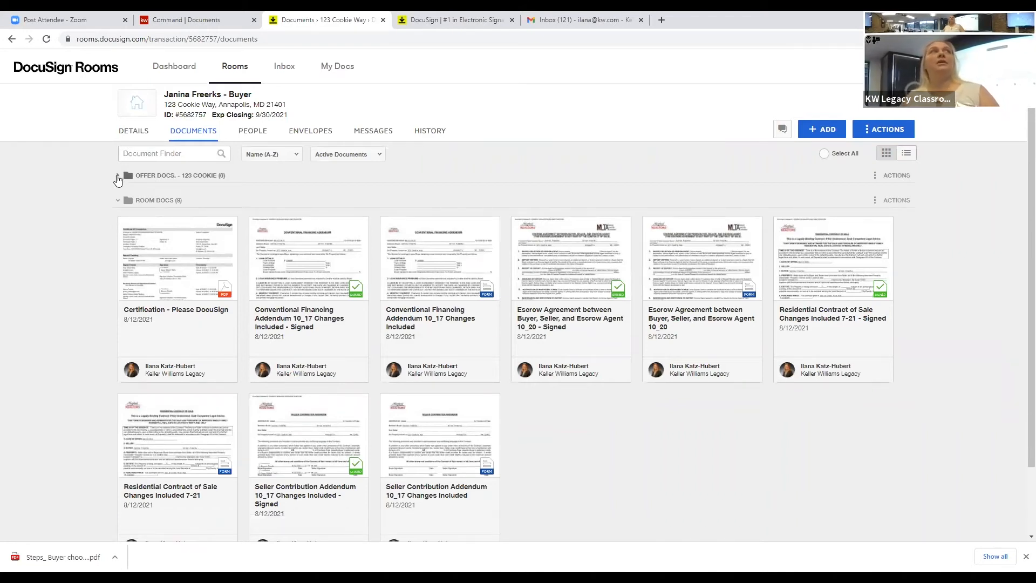
# Step: Select the four signed documents, from Conventional Financing Addendum to Seller Contribution Addendum, for moving
pyautogui.click(117, 178)
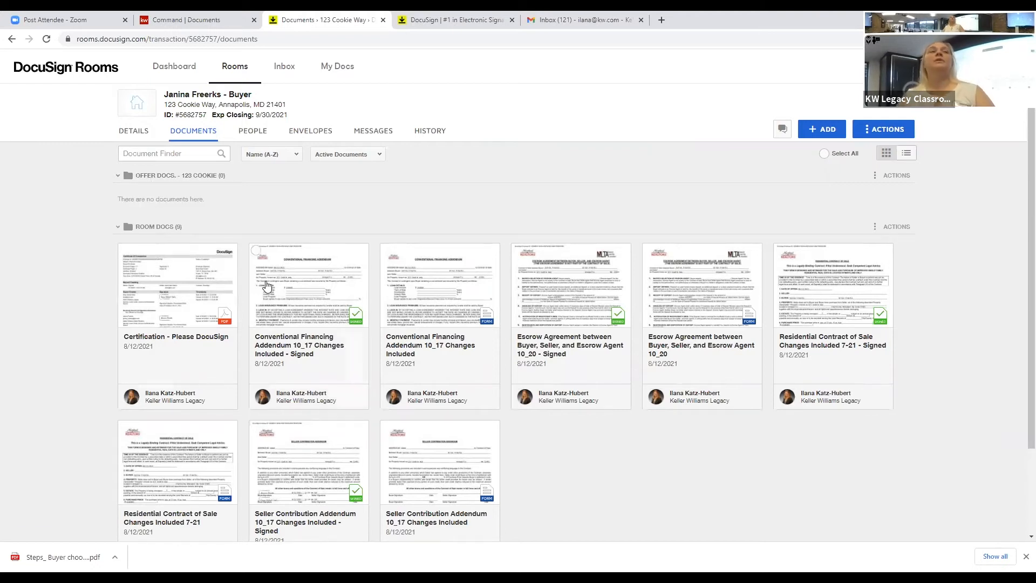
pyautogui.click(256, 252)
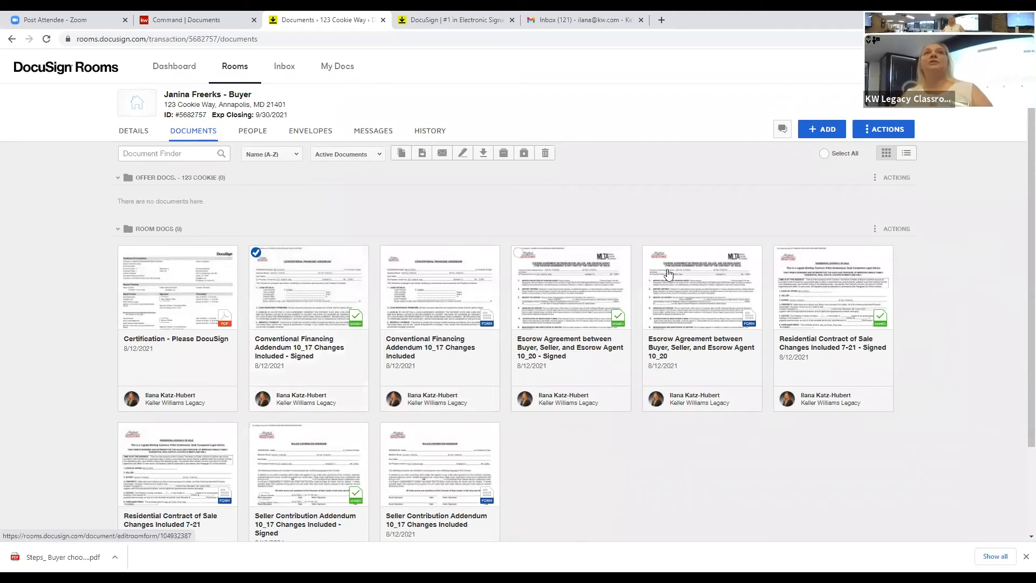
pyautogui.click(780, 252)
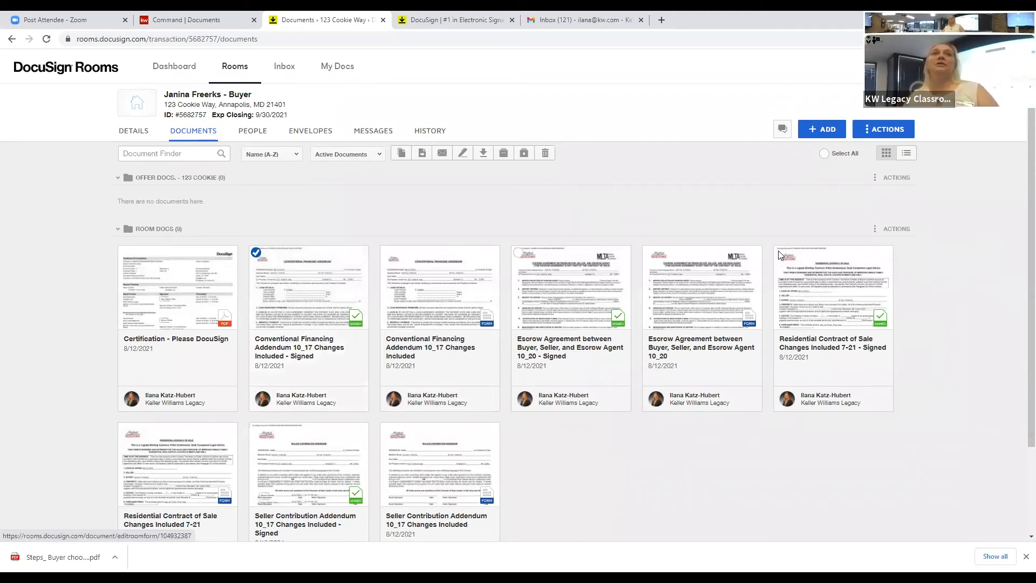
pyautogui.click(518, 251)
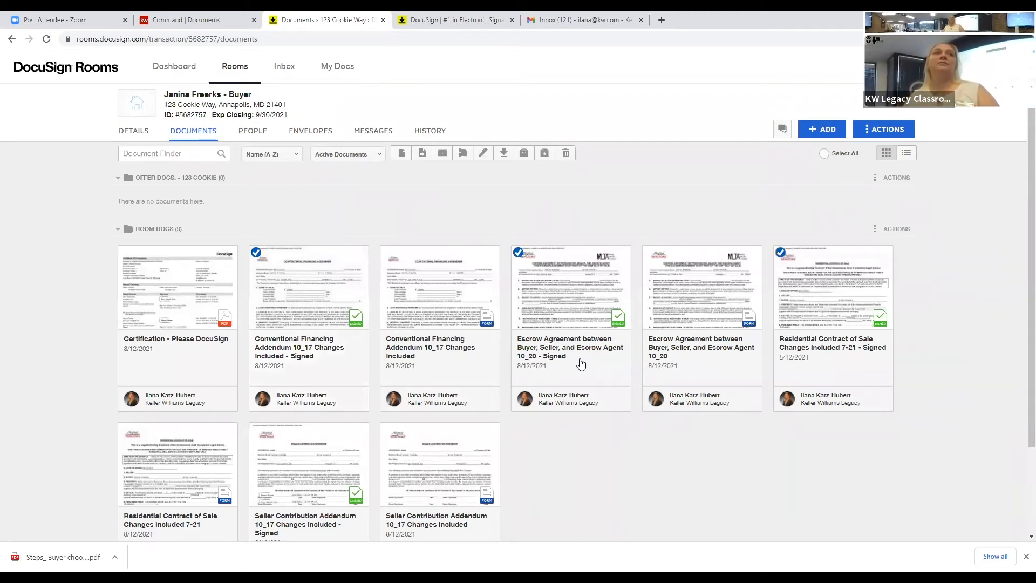
pyautogui.click(257, 426)
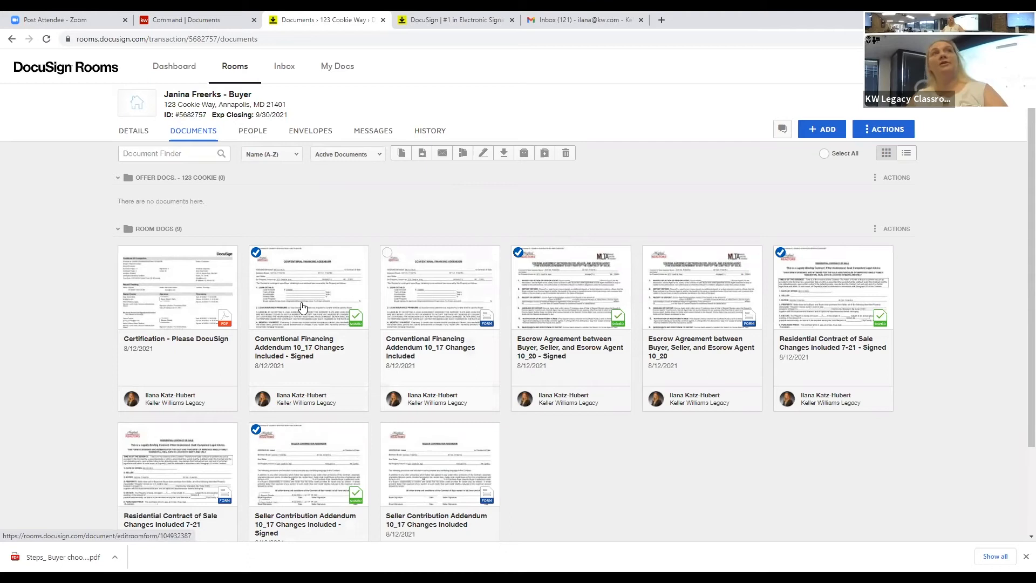
pyautogui.click(424, 156)
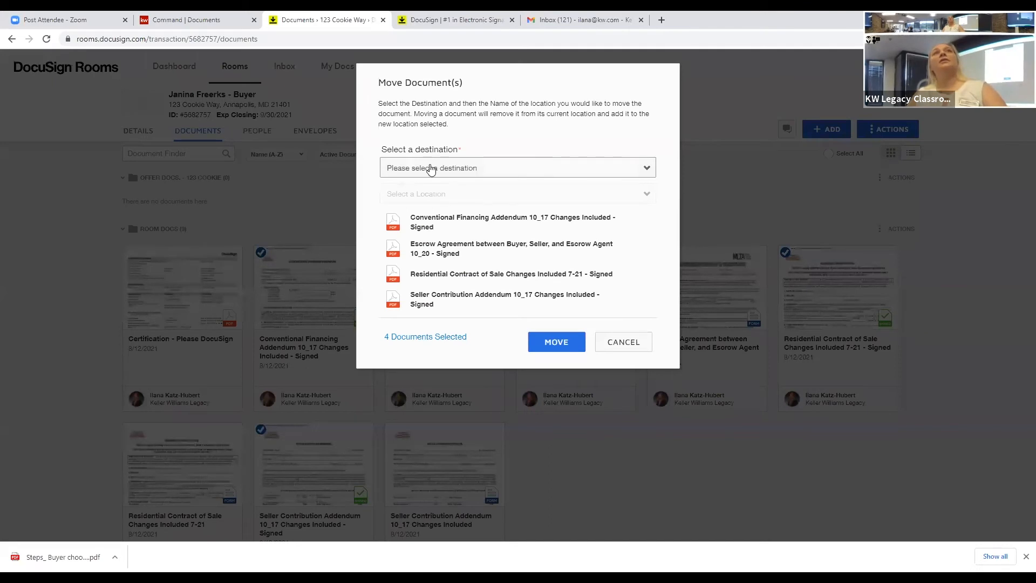
# Step: Move the four signed documents into the current room's 'Offer docs. - 123 cookie' folder
pyautogui.click(402, 172)
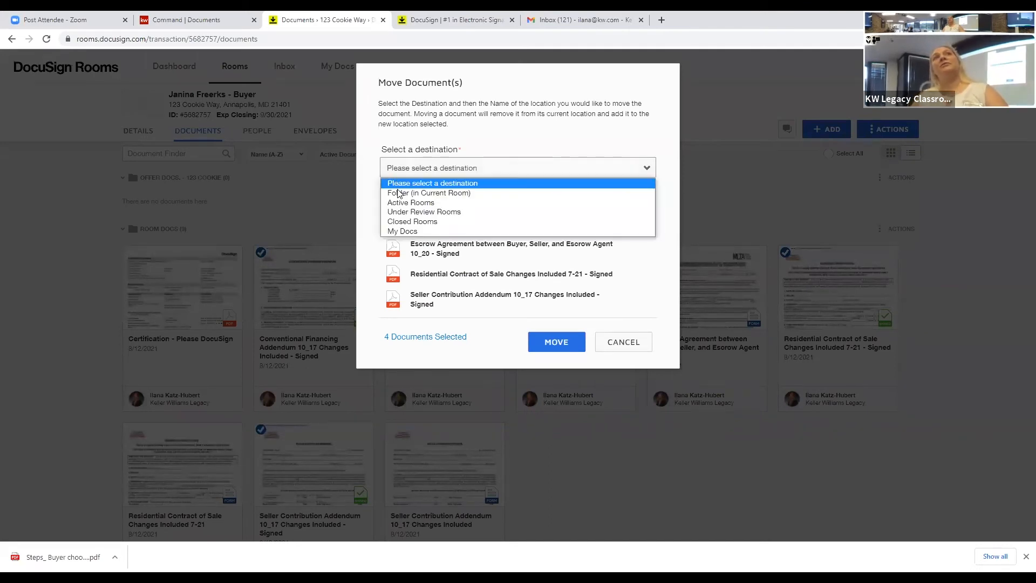
pyautogui.click(447, 193)
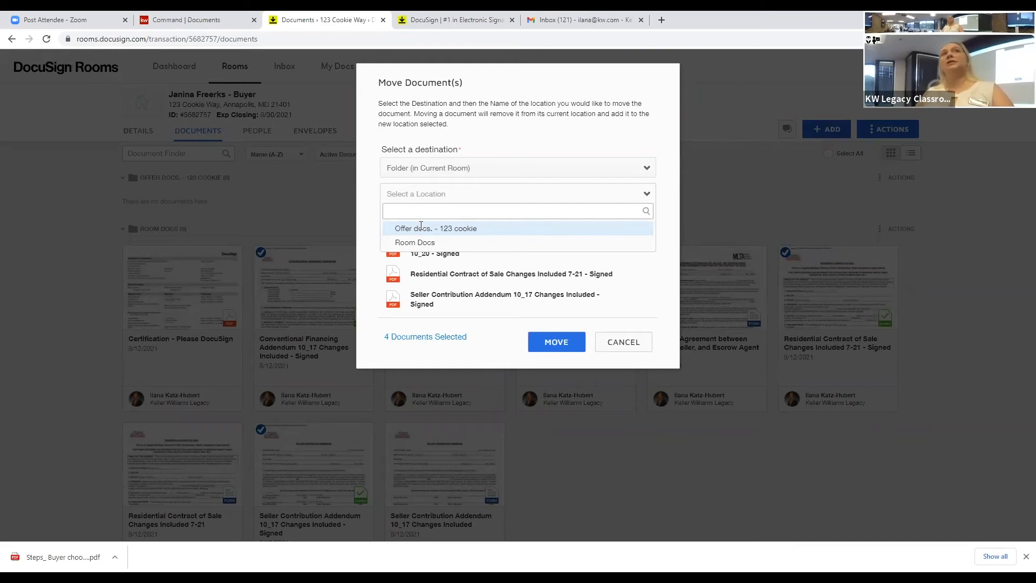
pyautogui.click(421, 226)
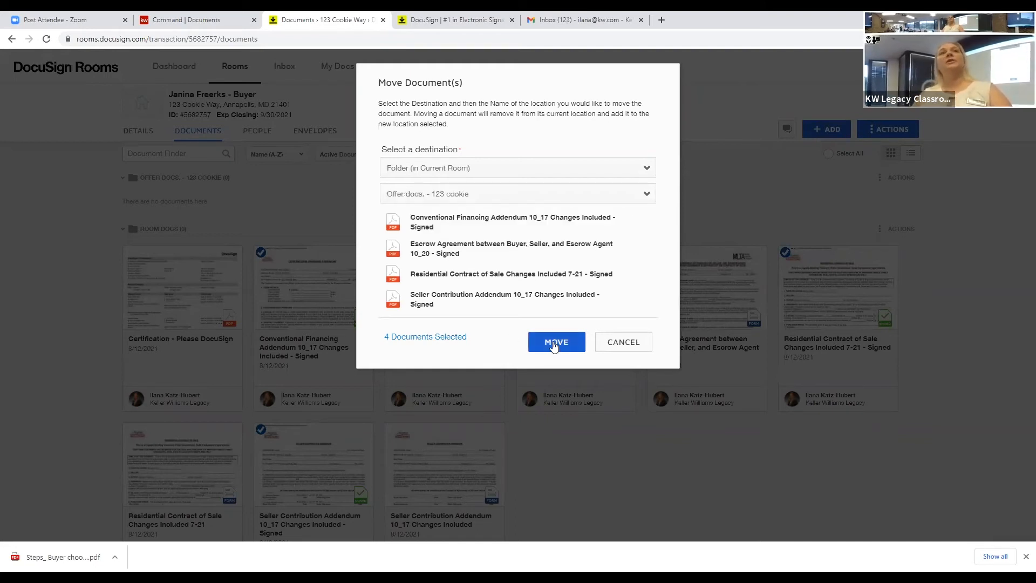
pyautogui.click(554, 344)
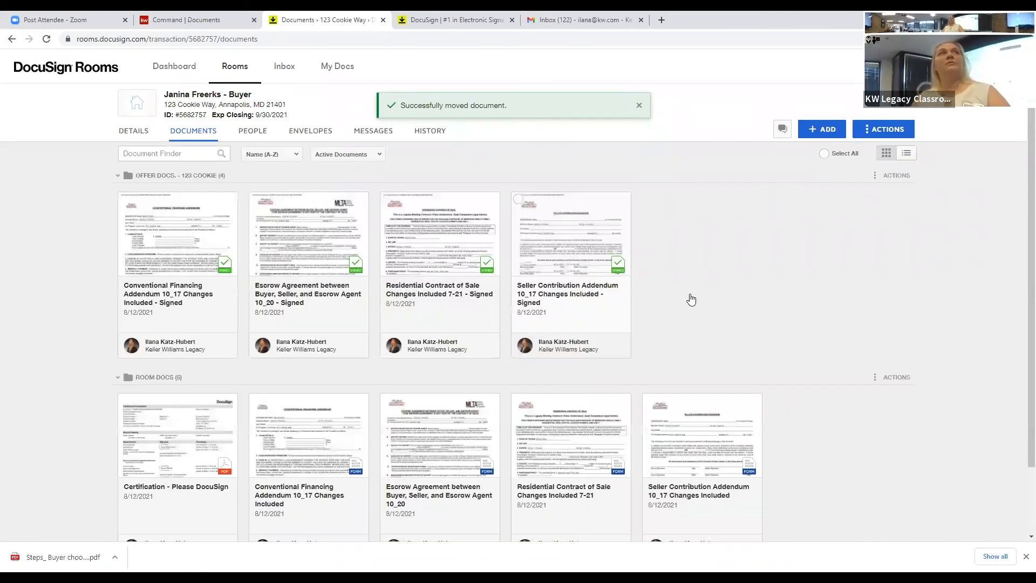
pyautogui.click(498, 259)
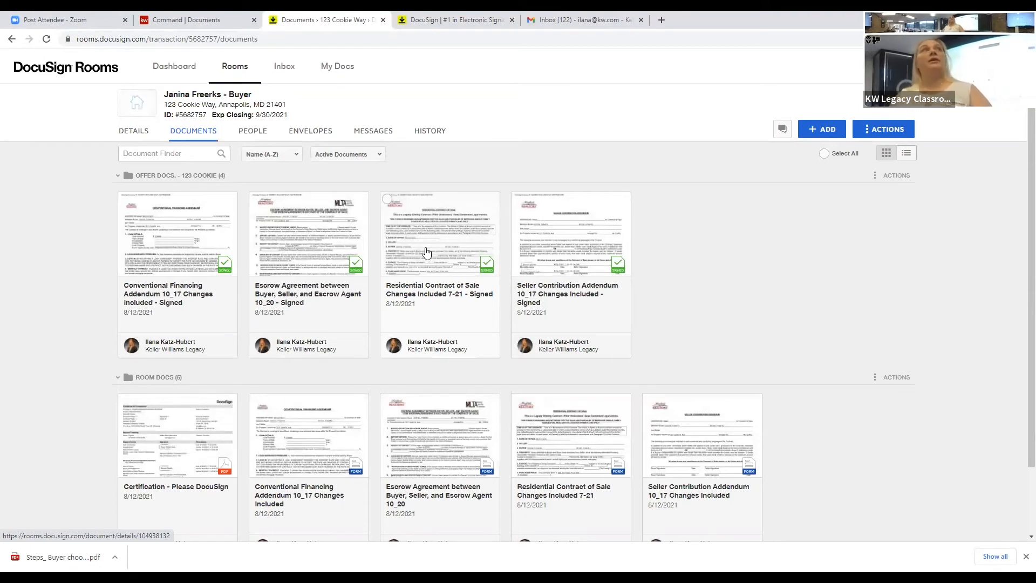
pyautogui.click(139, 133)
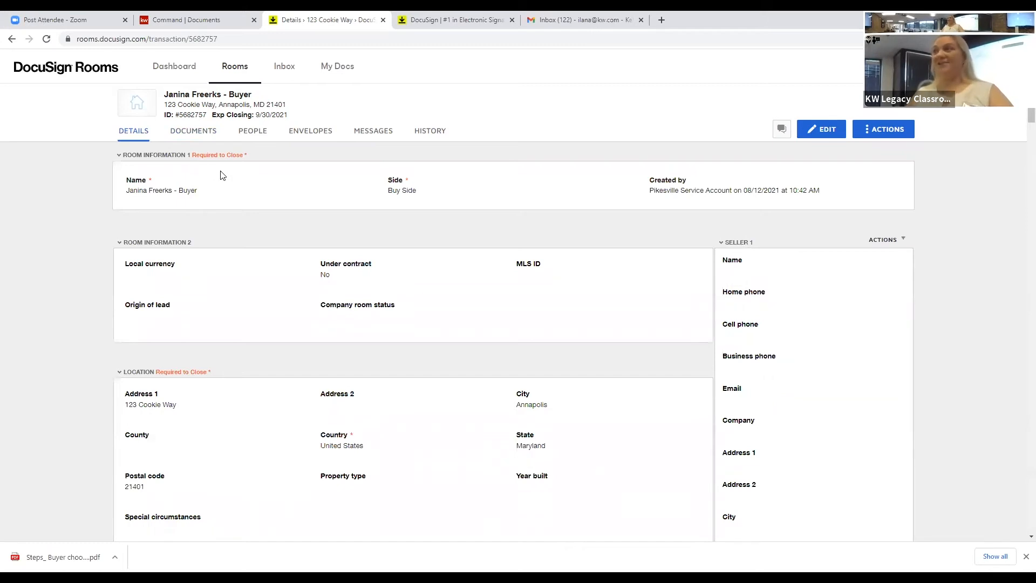
# Step: Show the Details tab for the 123 Cookie Way room
pyautogui.click(180, 134)
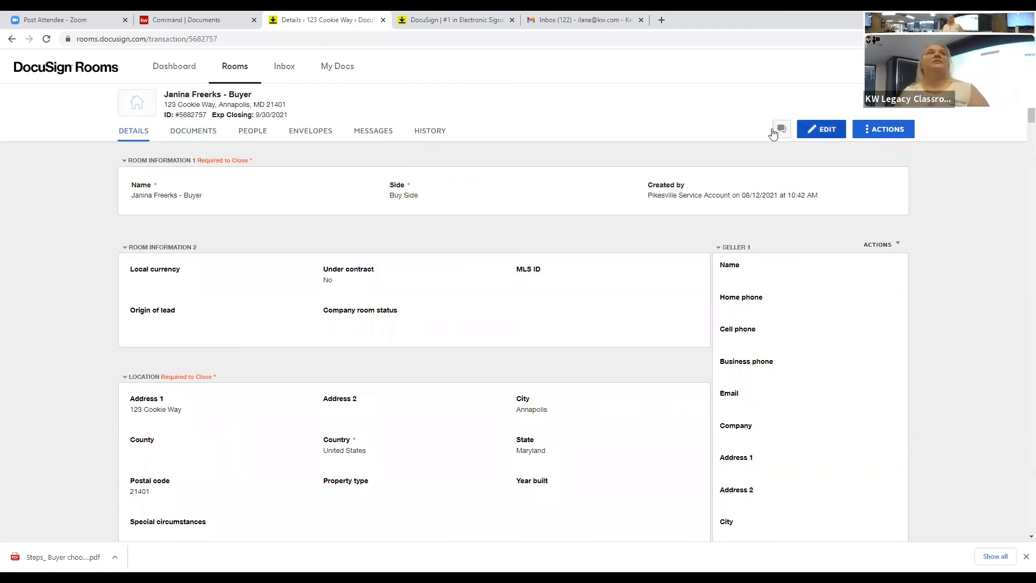
# Step: Change the room's Address 1 from 123 Cookie Way to 345 Main and save
pyautogui.click(819, 130)
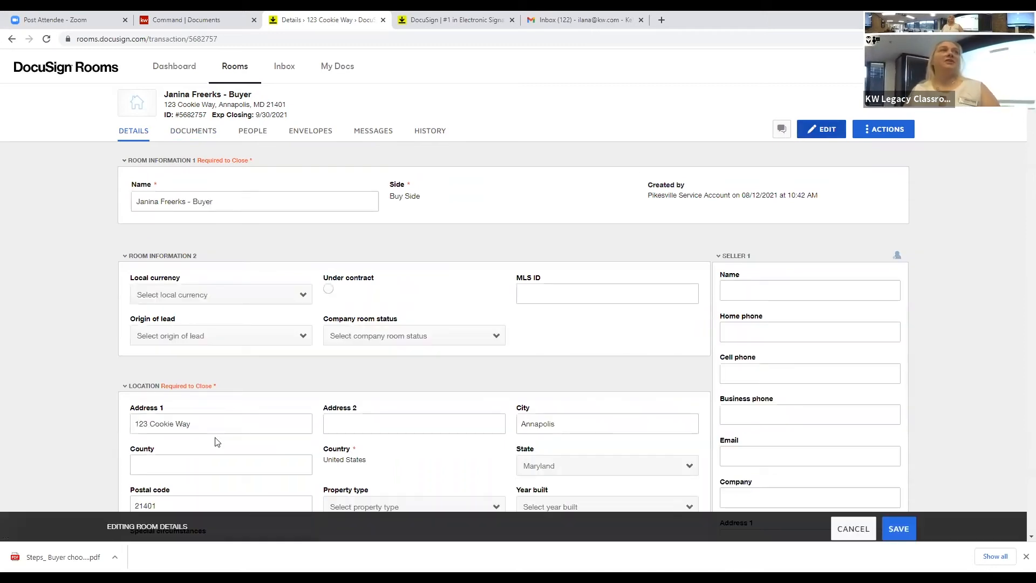
pyautogui.moveTo(191, 423); pyautogui.dragTo(130, 425)
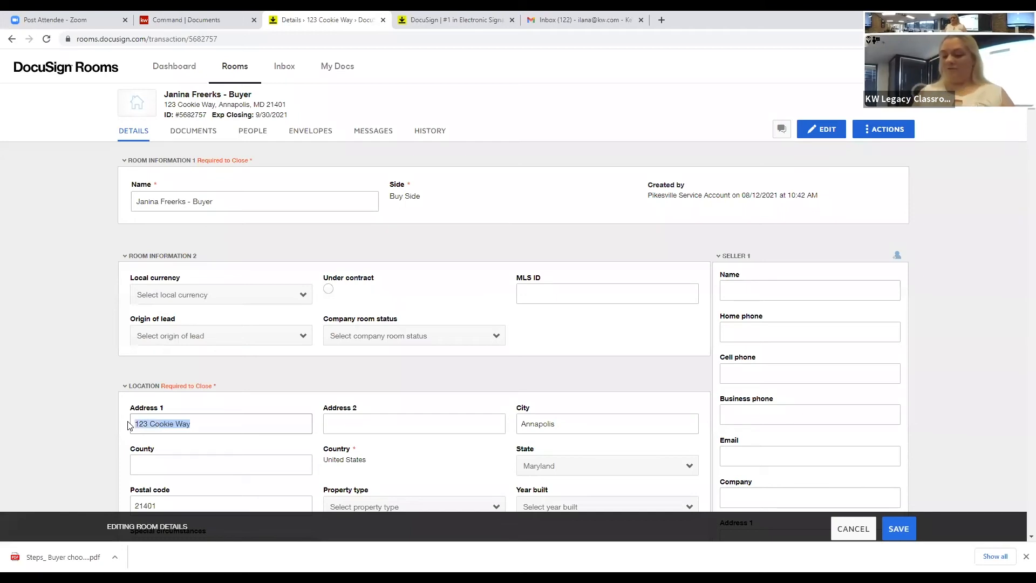
pyautogui.write('345')
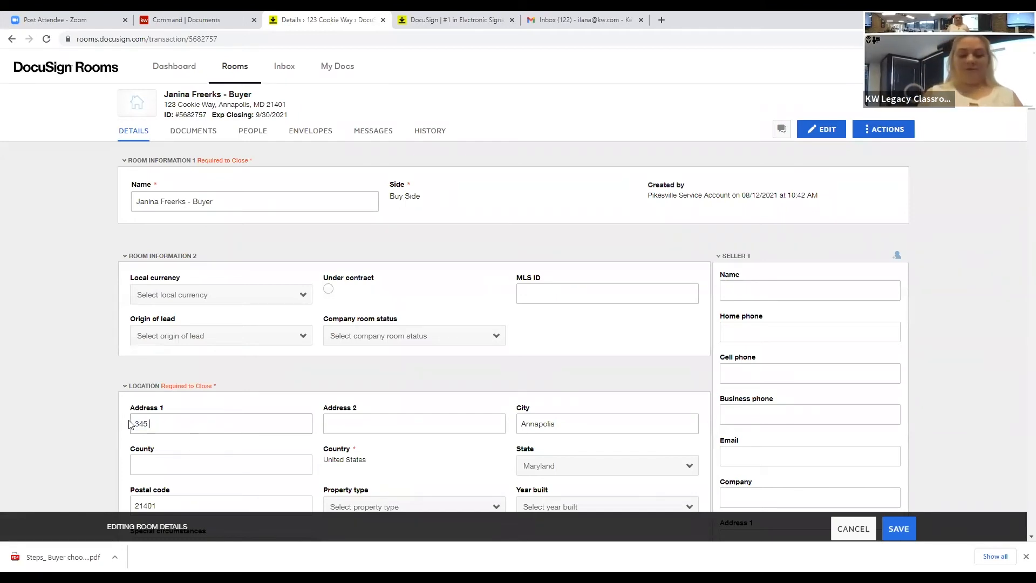
pyautogui.write(' Main')
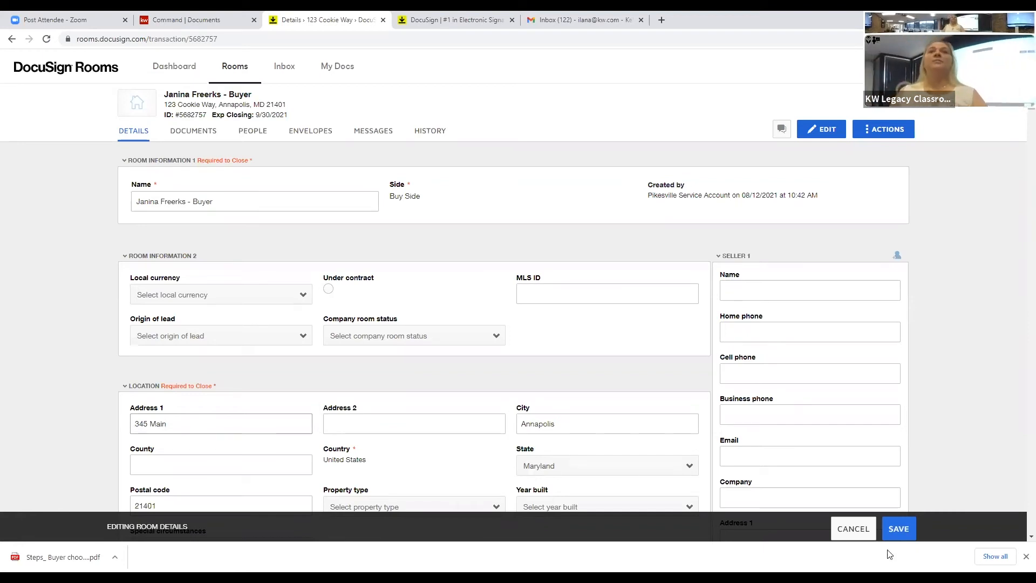
pyautogui.click(898, 531)
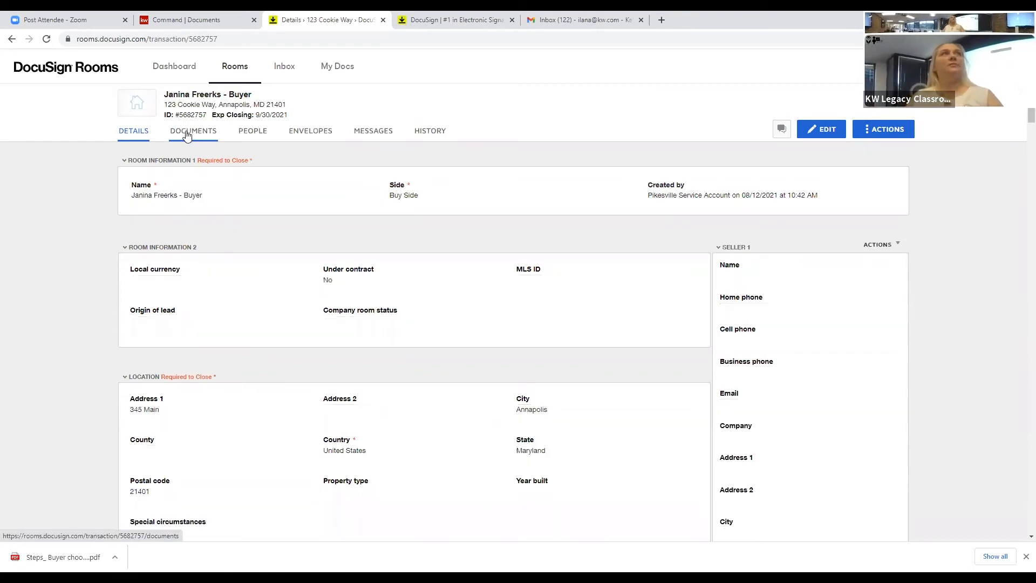
pyautogui.click(187, 135)
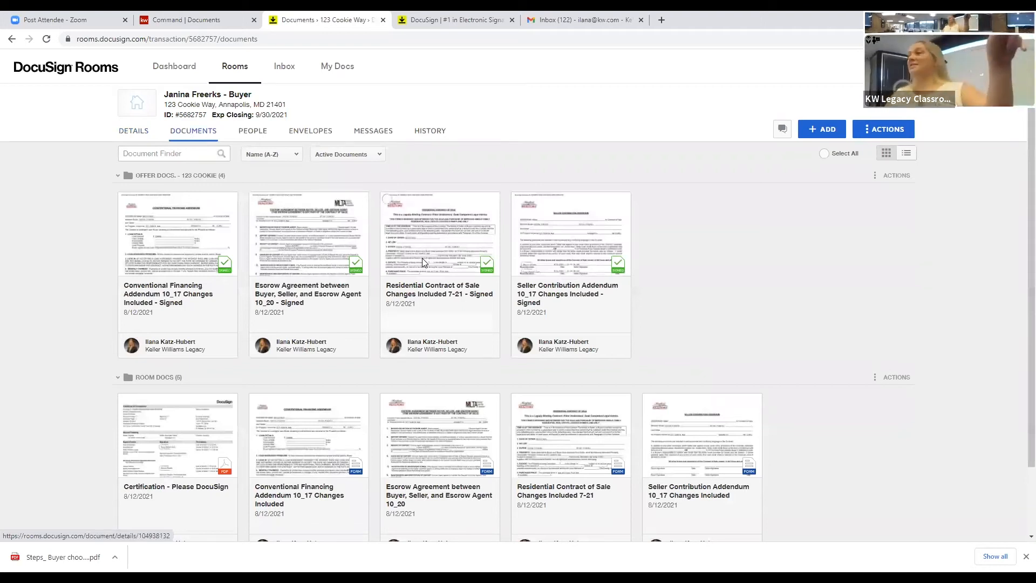
# Step: Preview the signed Residential Contract of Sale, close it, and collapse the Offer docs folder
pyautogui.click(421, 263)
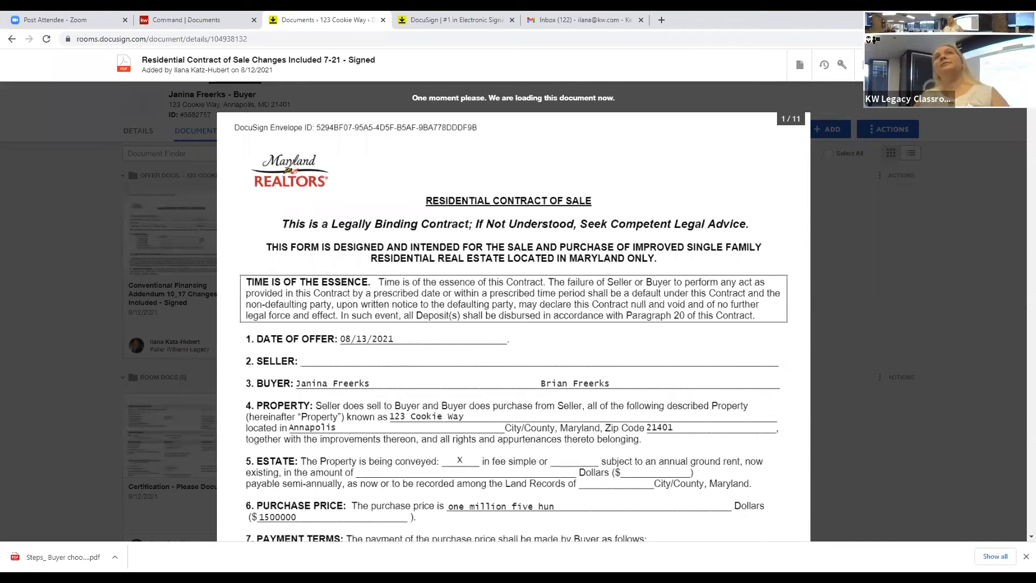
pyautogui.click(12, 258)
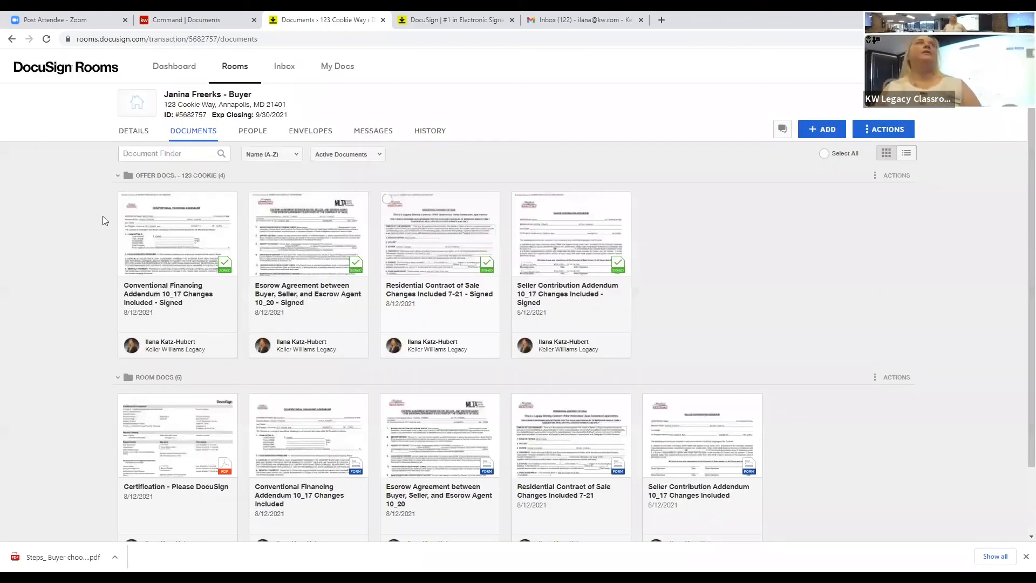
pyautogui.click(118, 175)
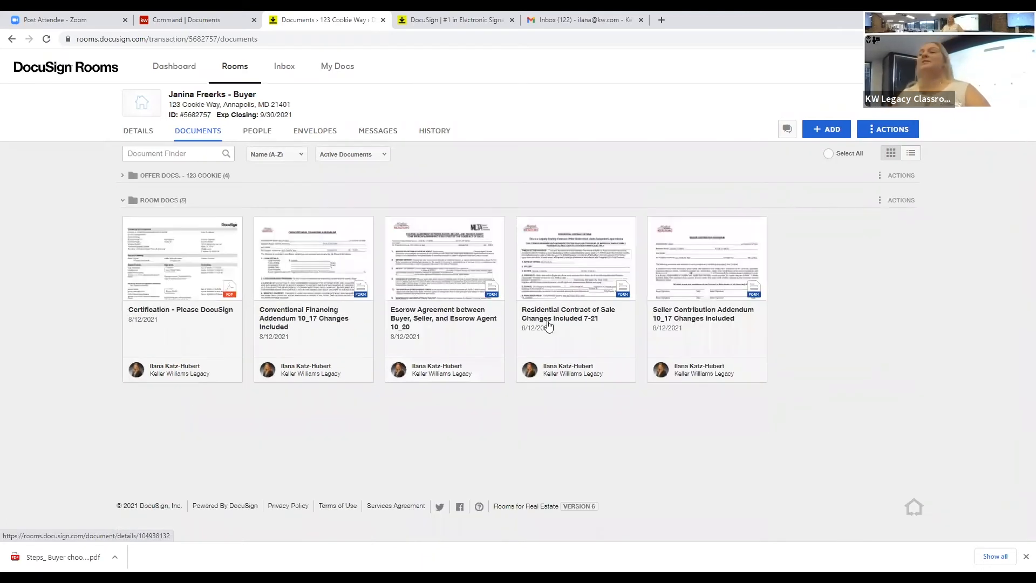
pyautogui.click(593, 304)
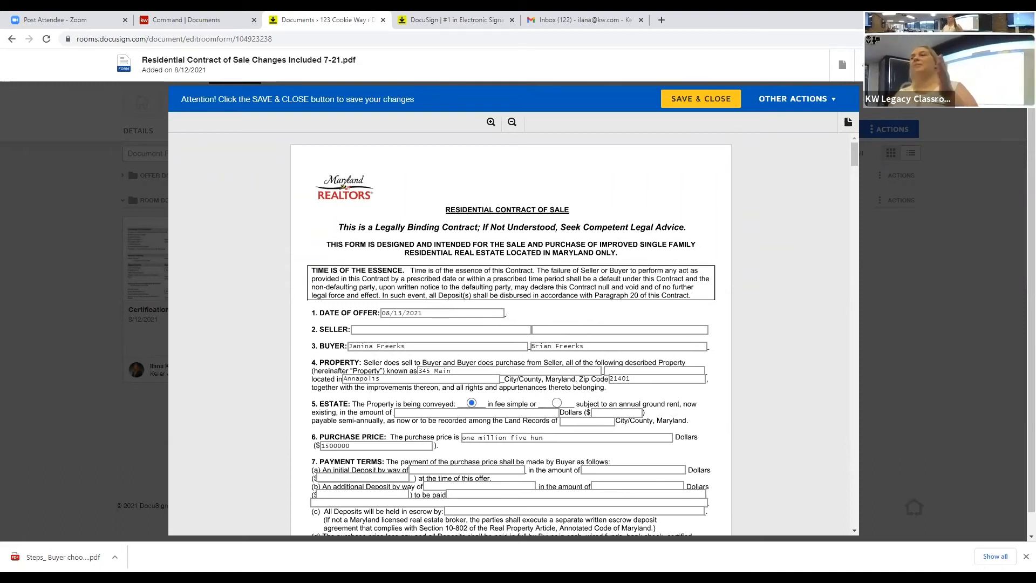
pyautogui.click(907, 65)
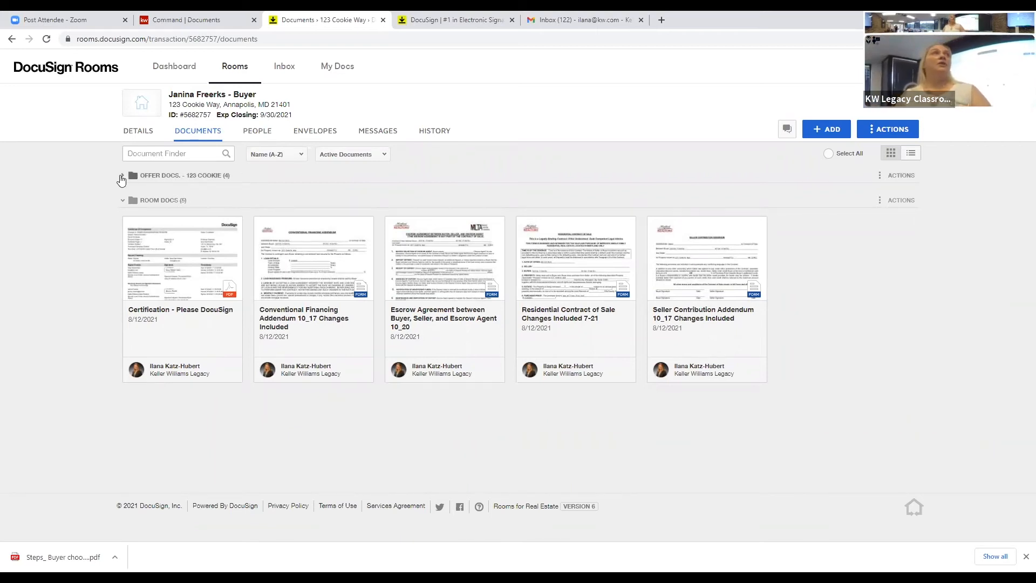
pyautogui.click(121, 178)
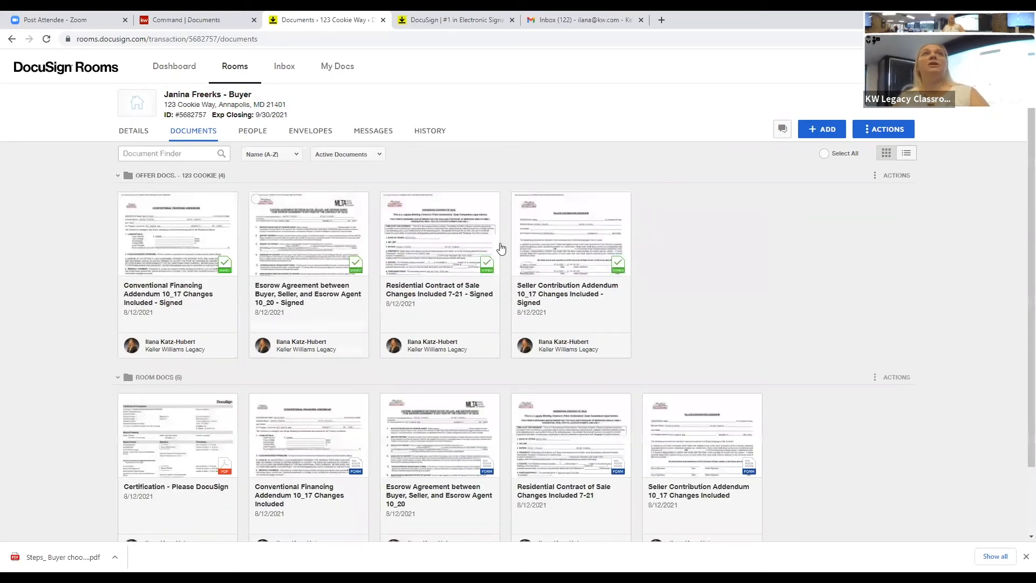
# Step: Upload the 'Steps_ Buyer chooses a house' PDF from the Desktop into Room Docs
pyautogui.click(828, 132)
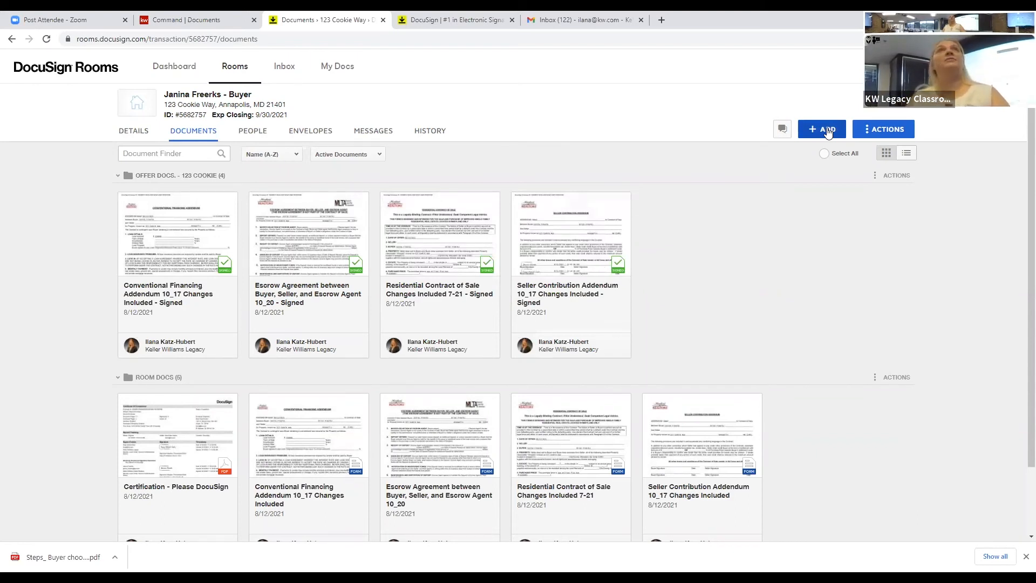
pyautogui.click(828, 133)
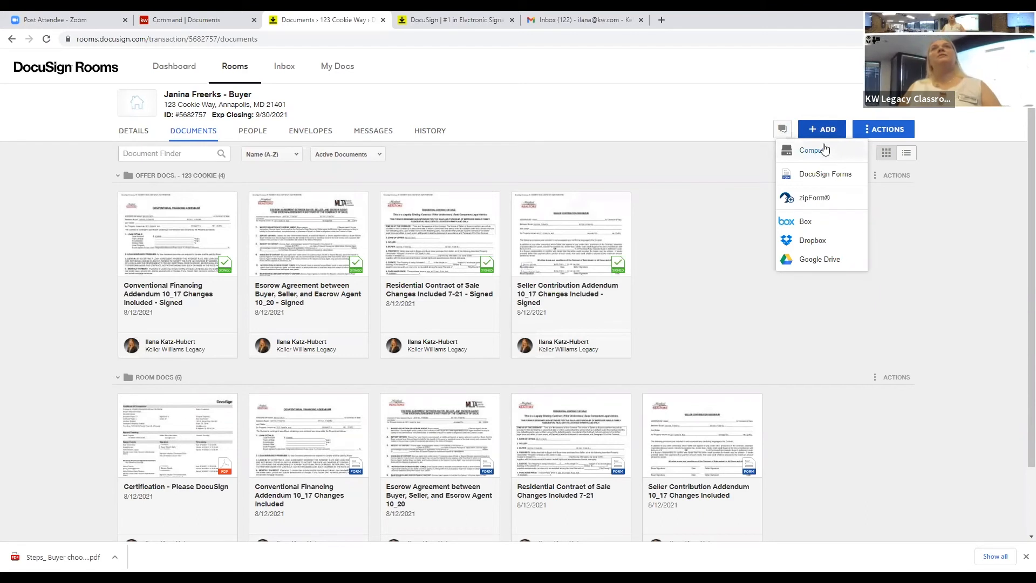
pyautogui.click(824, 149)
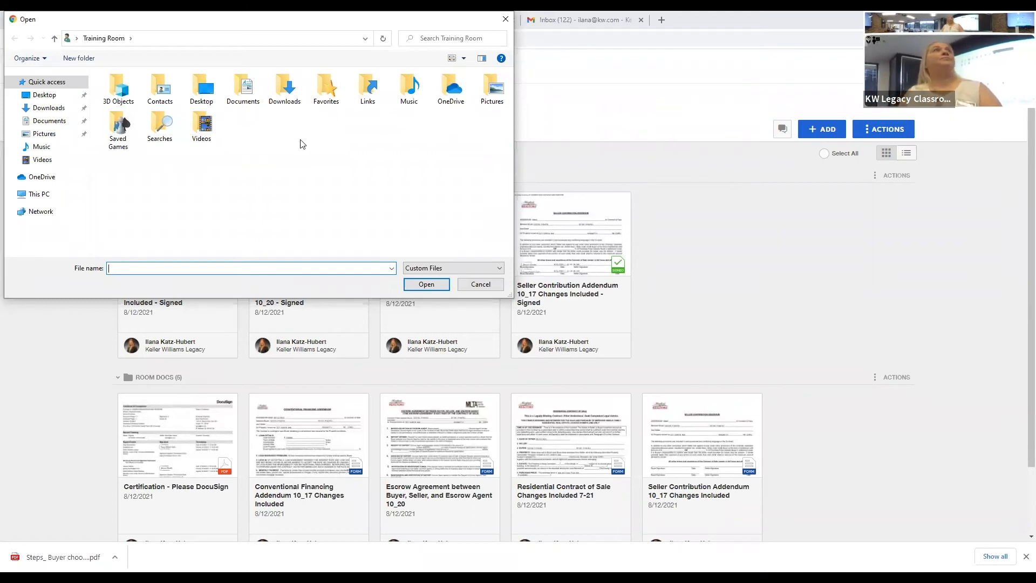
pyautogui.click(193, 90)
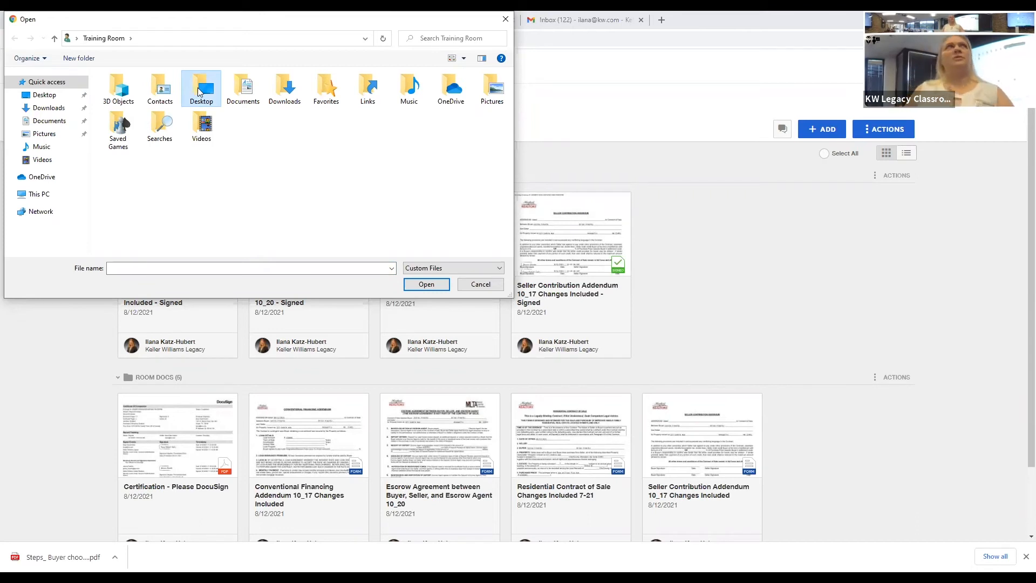
pyautogui.doubleClick(197, 88)
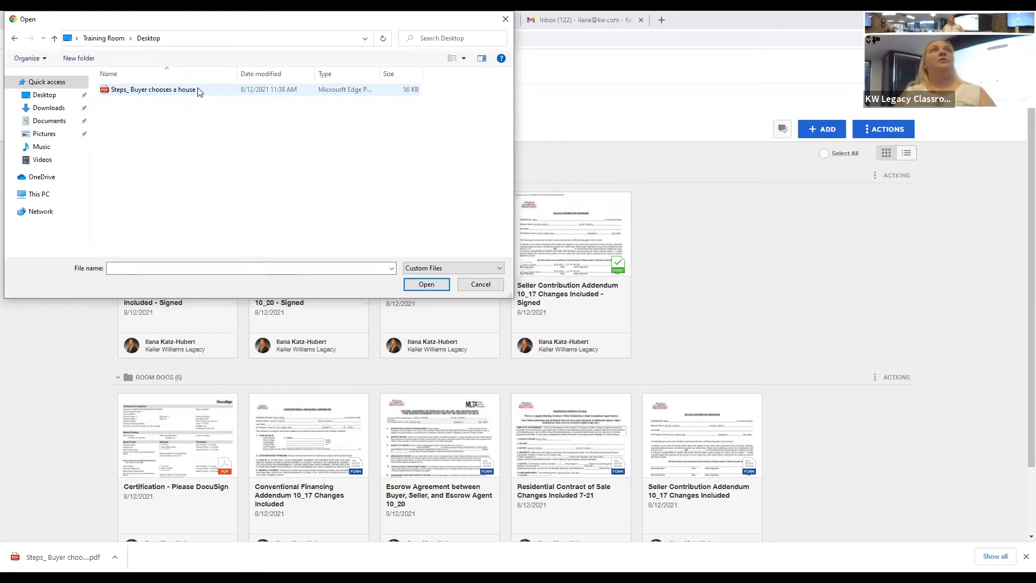
pyautogui.click(200, 92)
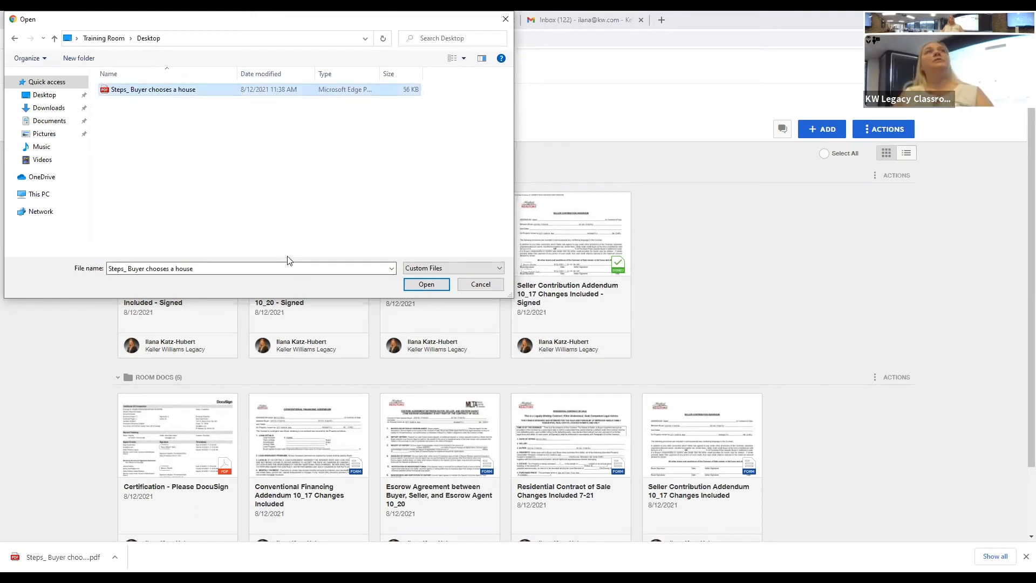
pyautogui.click(438, 287)
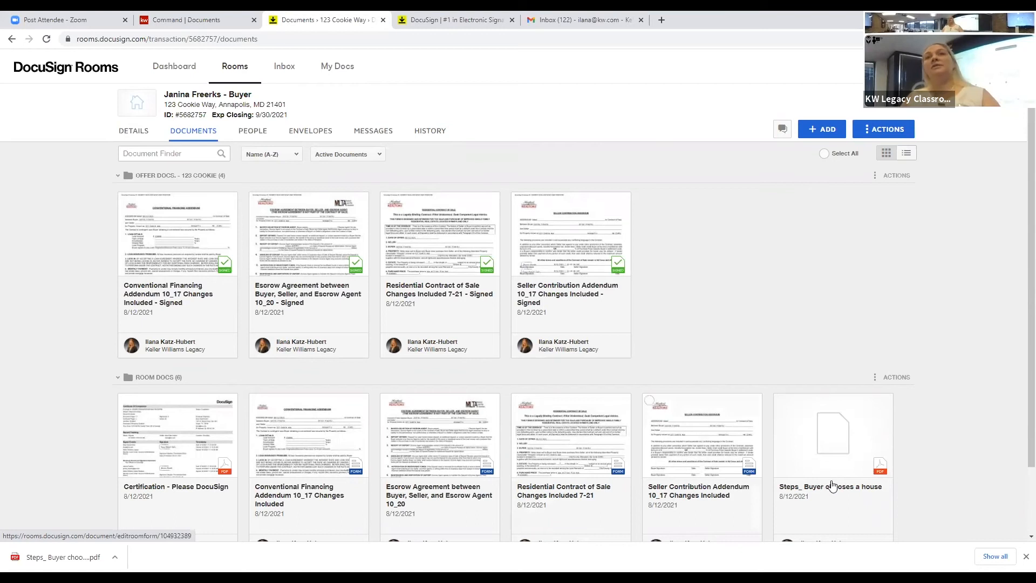
# Step: Drag 'Steps_ Buyer chooses a house' into the 'Offer docs. - 123 cookie' folder
pyautogui.moveTo(842, 469); pyautogui.dragTo(730, 219)
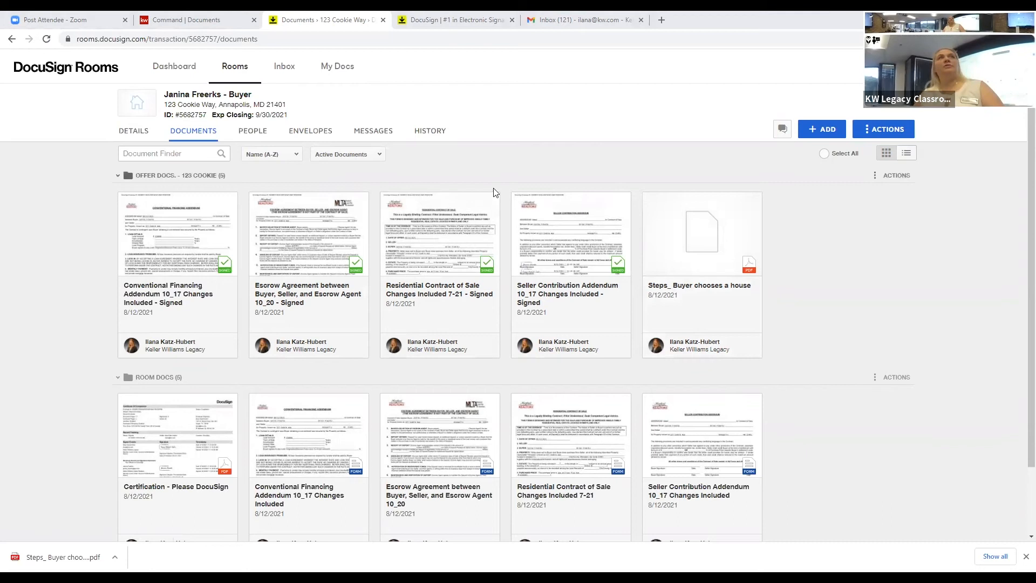
pyautogui.click(900, 183)
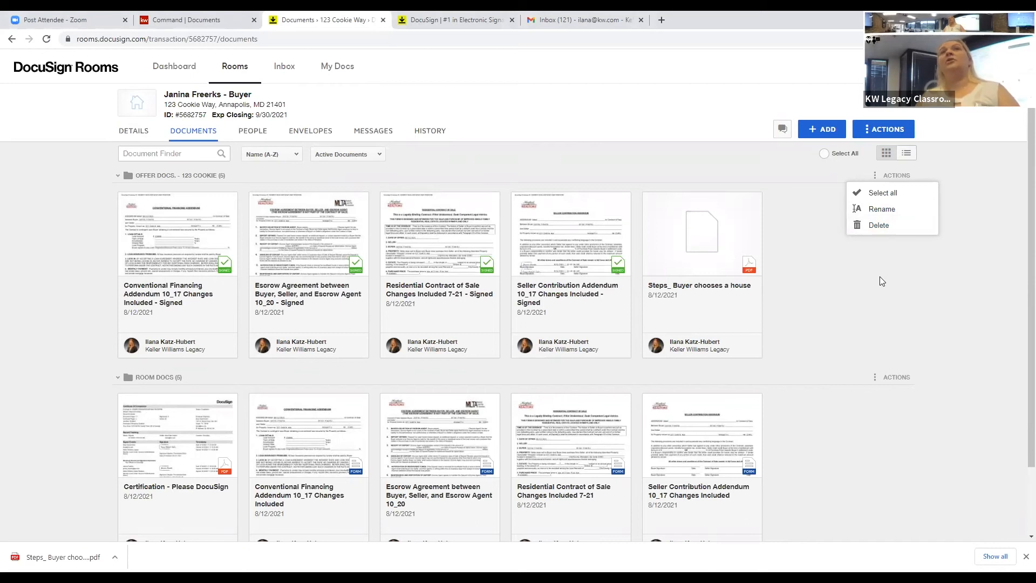
pyautogui.click(938, 271)
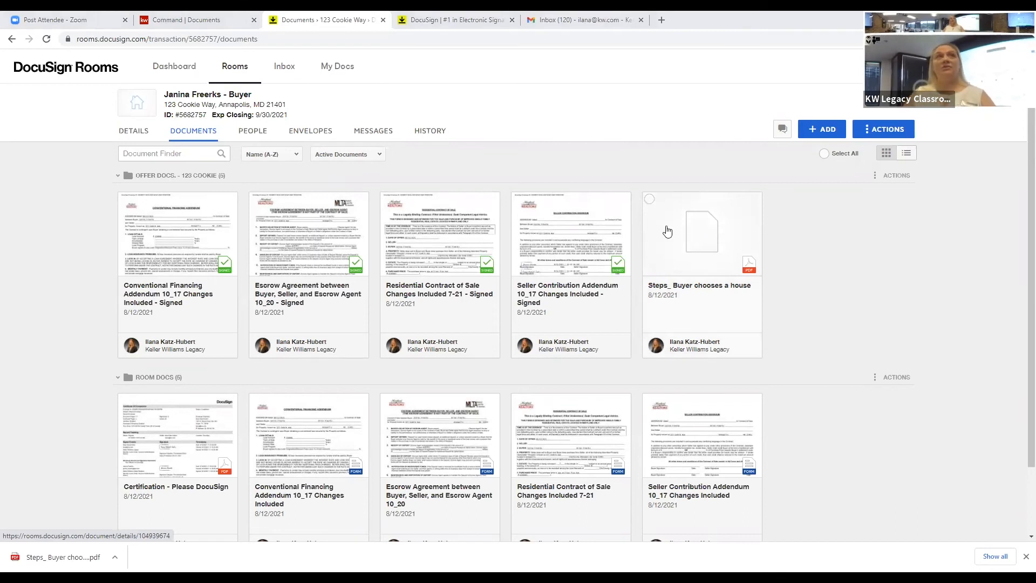
# Step: Select all five Offer docs cards, from Conventional Financing Addendum to 'Steps_ Buyer chooses a house'
pyautogui.click(124, 199)
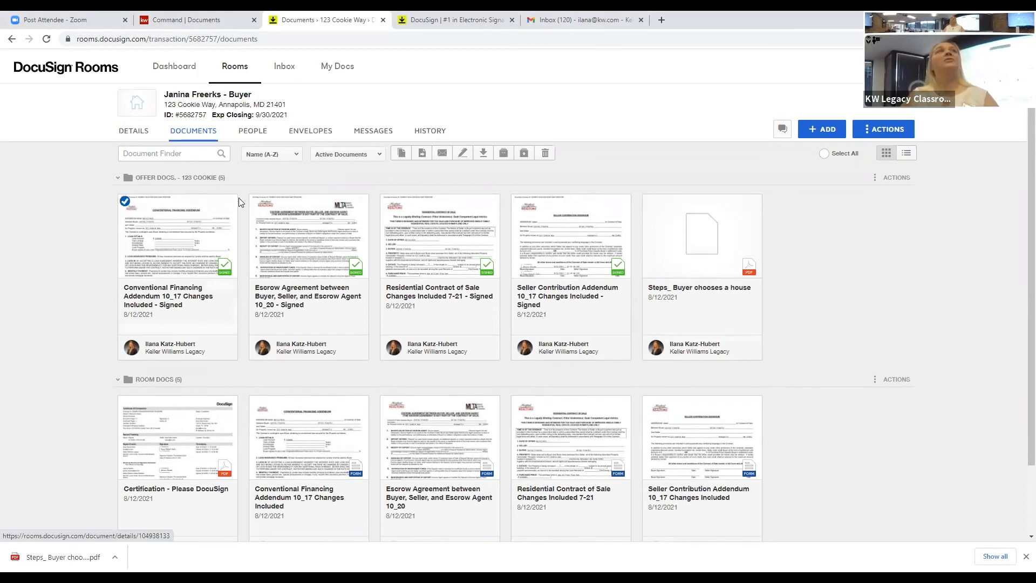
pyautogui.click(323, 204)
pyautogui.click(389, 200)
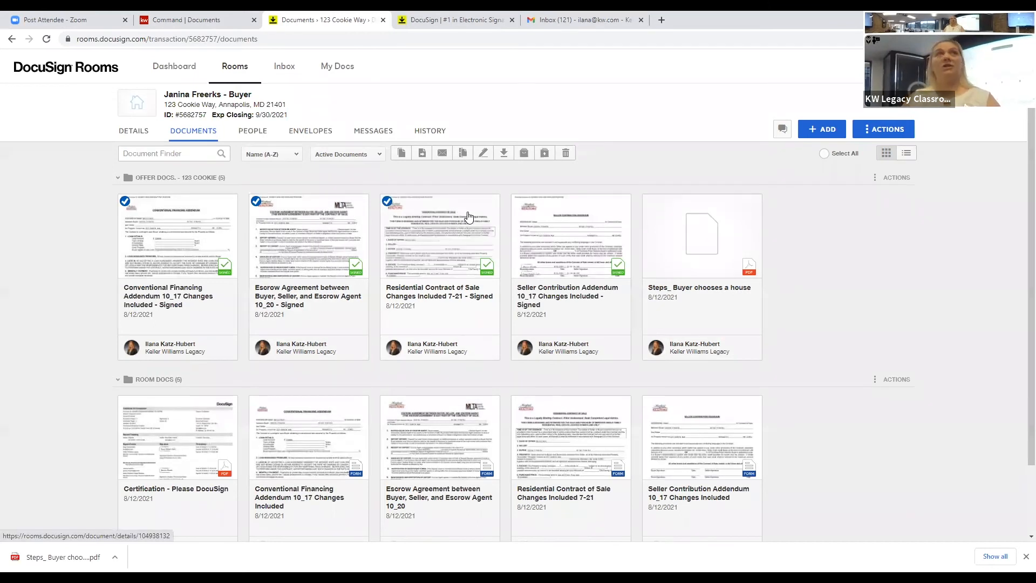
pyautogui.click(520, 199)
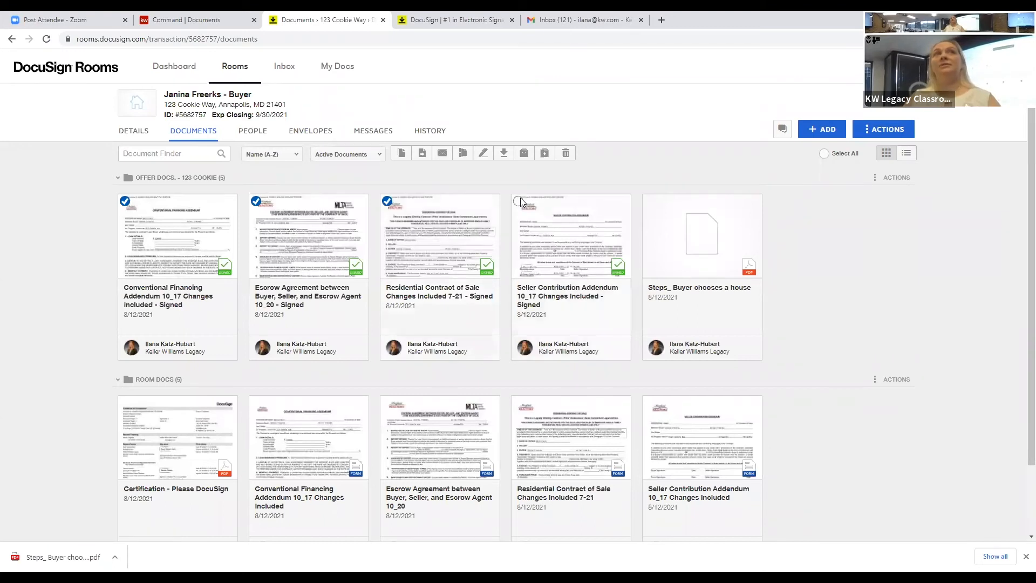
pyautogui.click(649, 202)
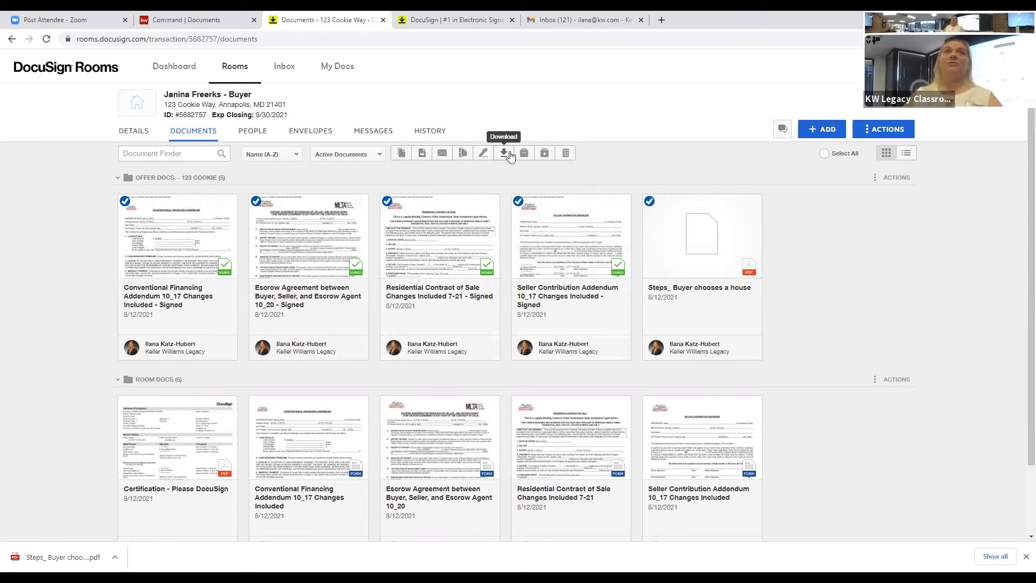
pyautogui.click(442, 154)
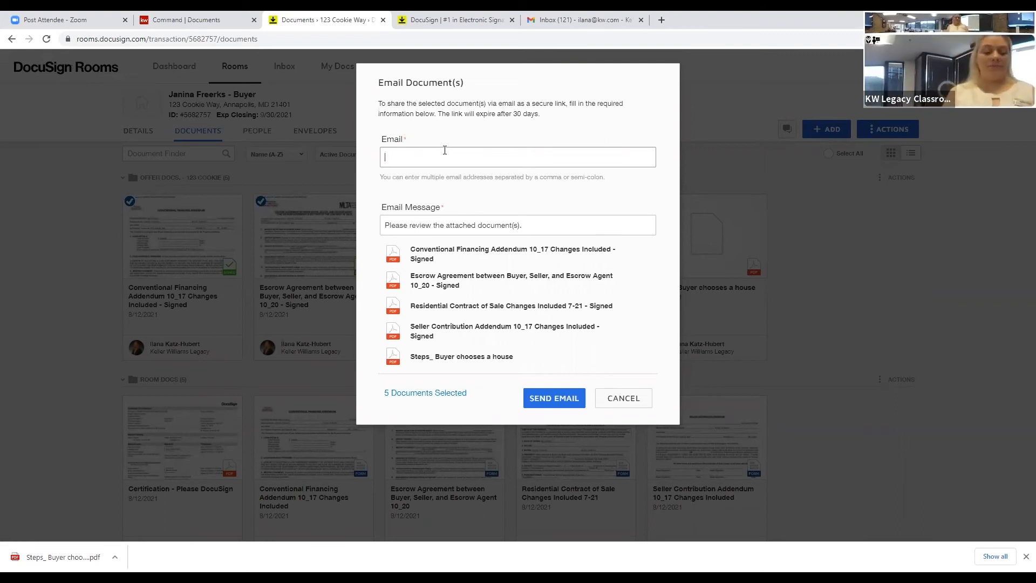
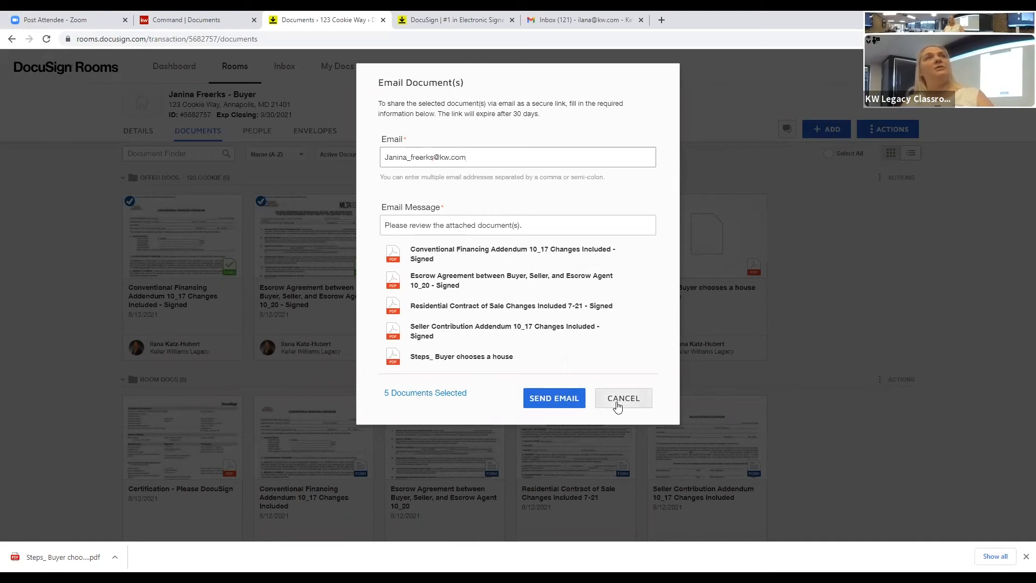
pyautogui.click(618, 402)
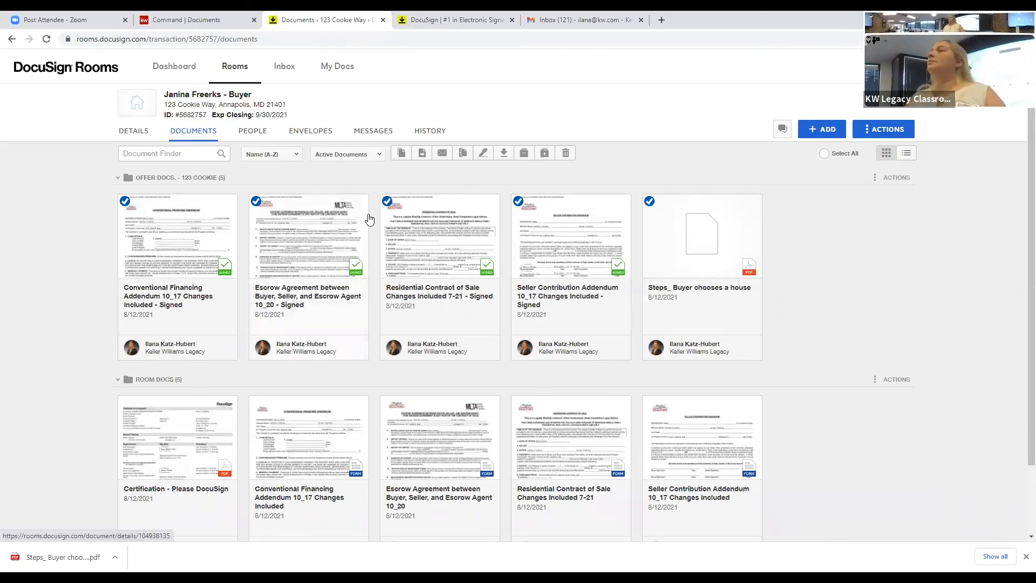
pyautogui.click(484, 152)
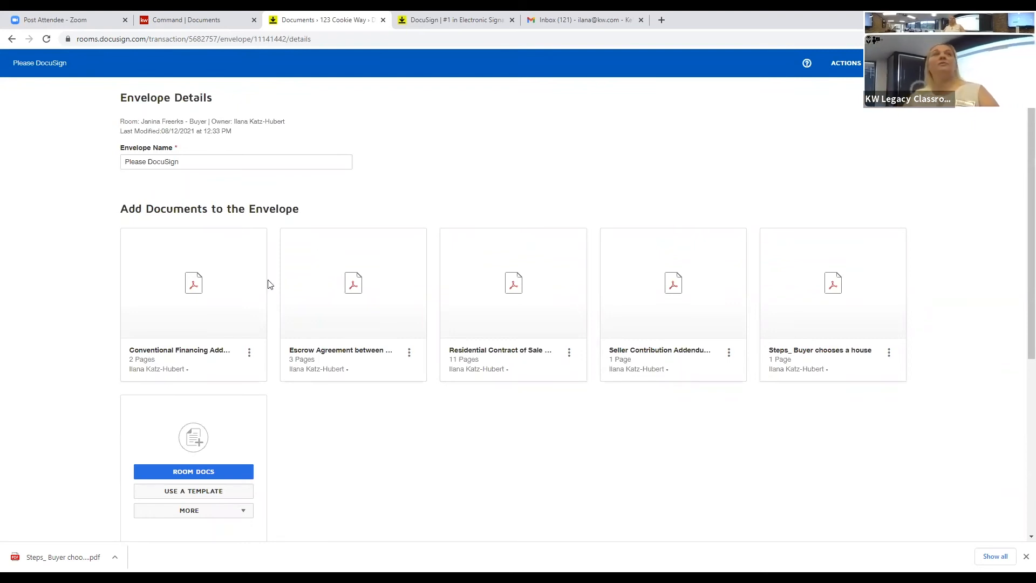
# Step: Reorder the envelope's documents so the Residential Contract of Sale comes first
pyautogui.moveTo(179, 307)
pyautogui.mouseDown()
pyautogui.moveTo(162, 305)
pyautogui.moveTo(184, 306)
pyautogui.mouseUp()
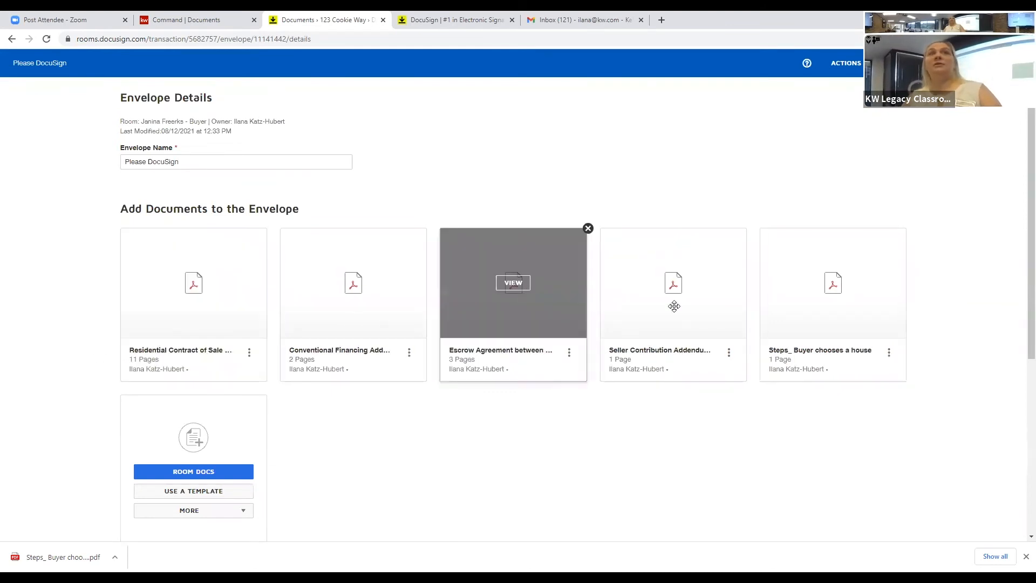
pyautogui.moveTo(669, 304); pyautogui.dragTo(492, 320)
pyautogui.scroll(-4, 338, 385)
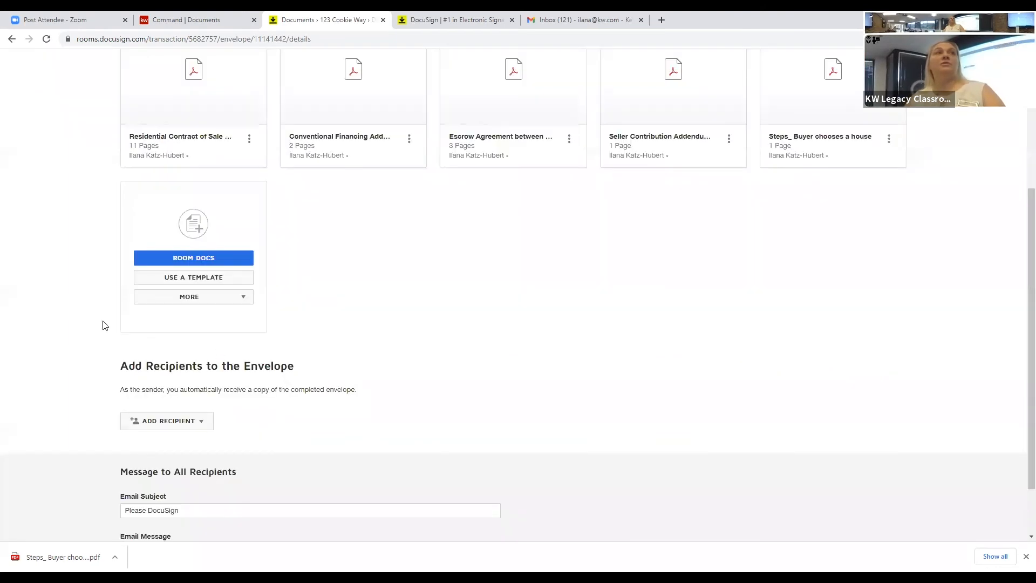
pyautogui.scroll(-1, 124, 346)
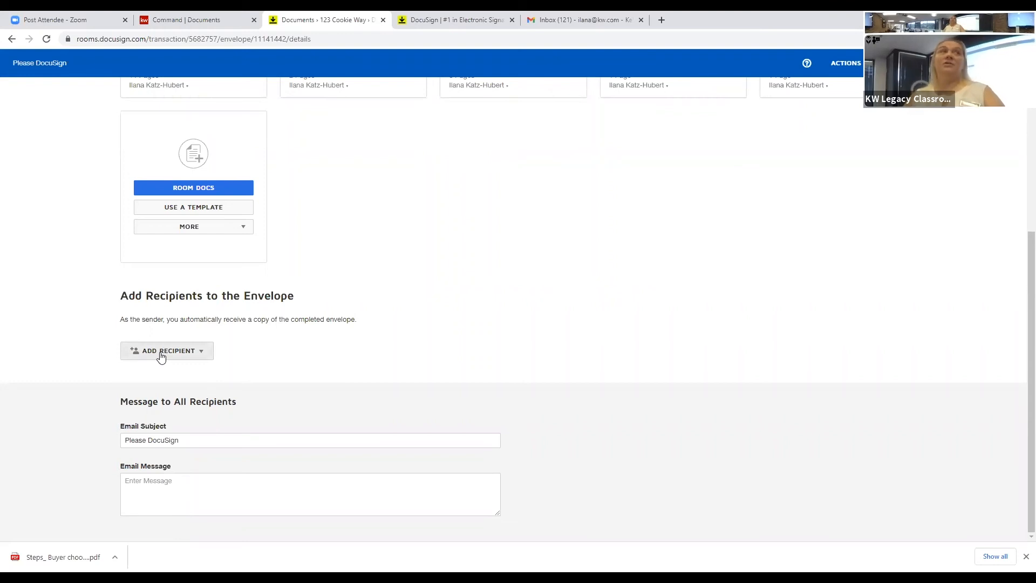
# Step: Add the room's Buyer 1 contact from Room Participants as the envelope's first recipient
pyautogui.click(161, 356)
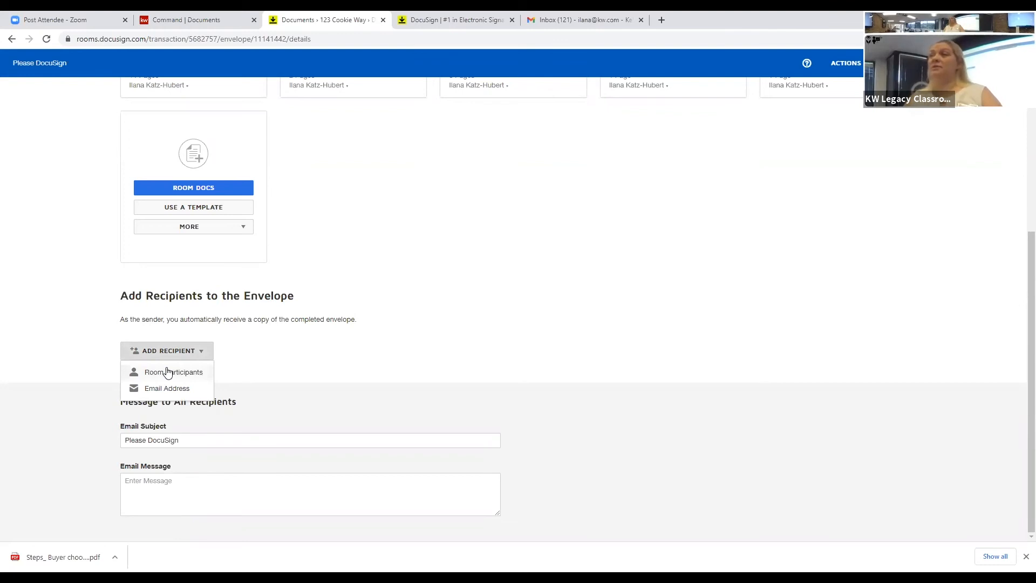
pyautogui.click(167, 372)
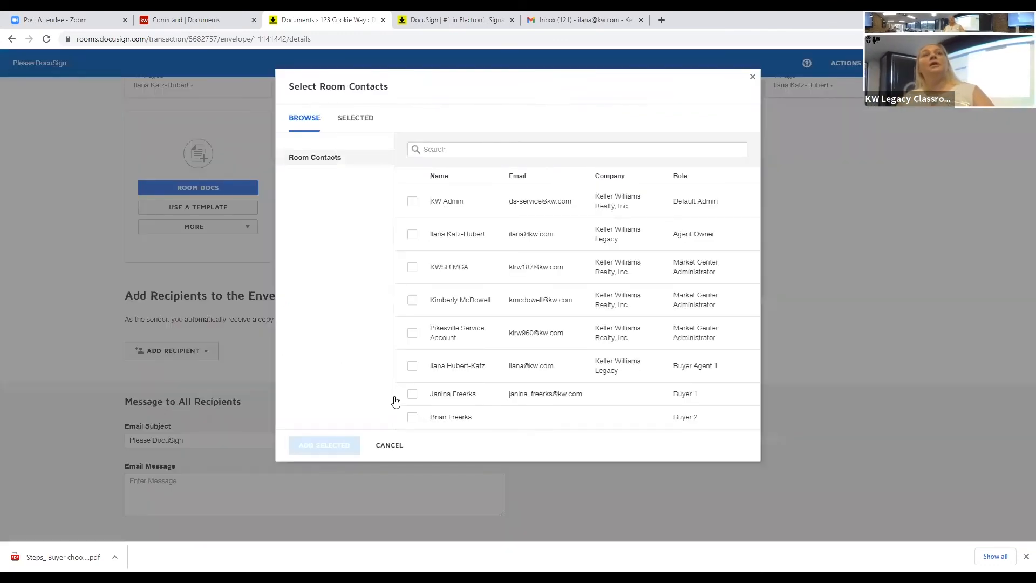
pyautogui.click(413, 397)
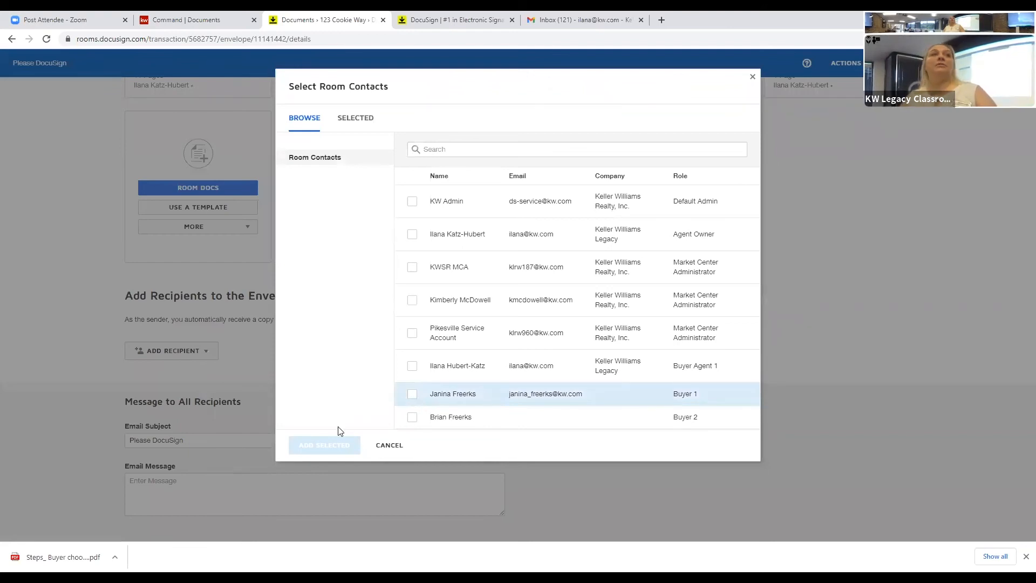
pyautogui.click(330, 437)
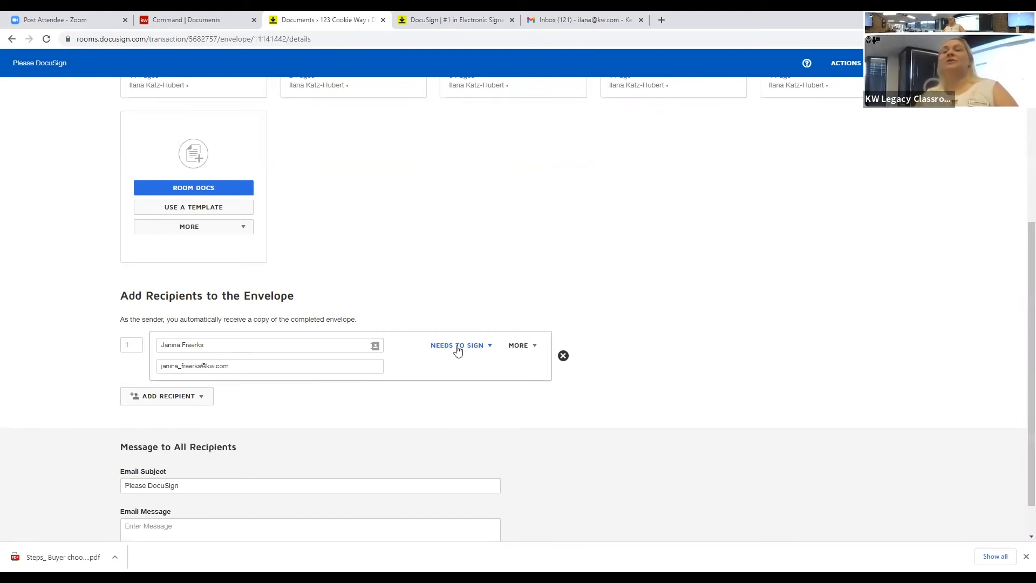
pyautogui.click(457, 350)
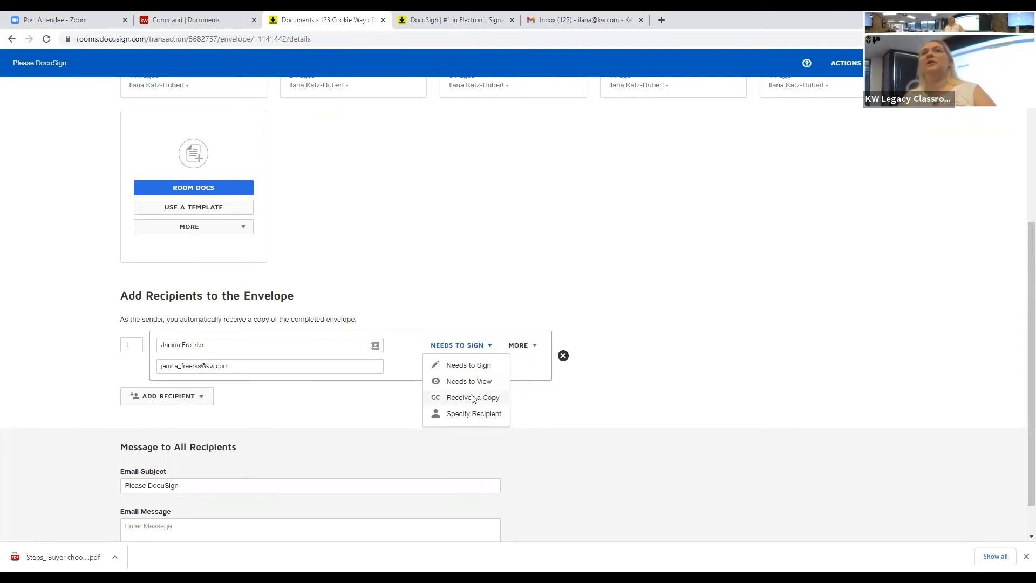
# Step: Switch the Buyer 1 recipient's role to Receives a Copy
pyautogui.click(472, 398)
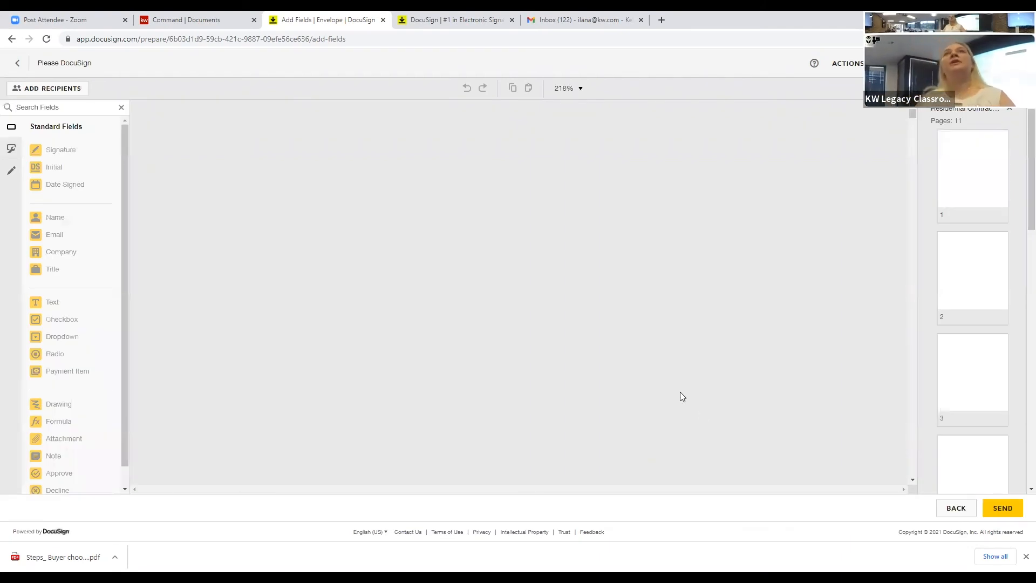
# Step: Review the residential contract in the Add Fields editor and send the envelope
pyautogui.scroll(-4, 668, 383)
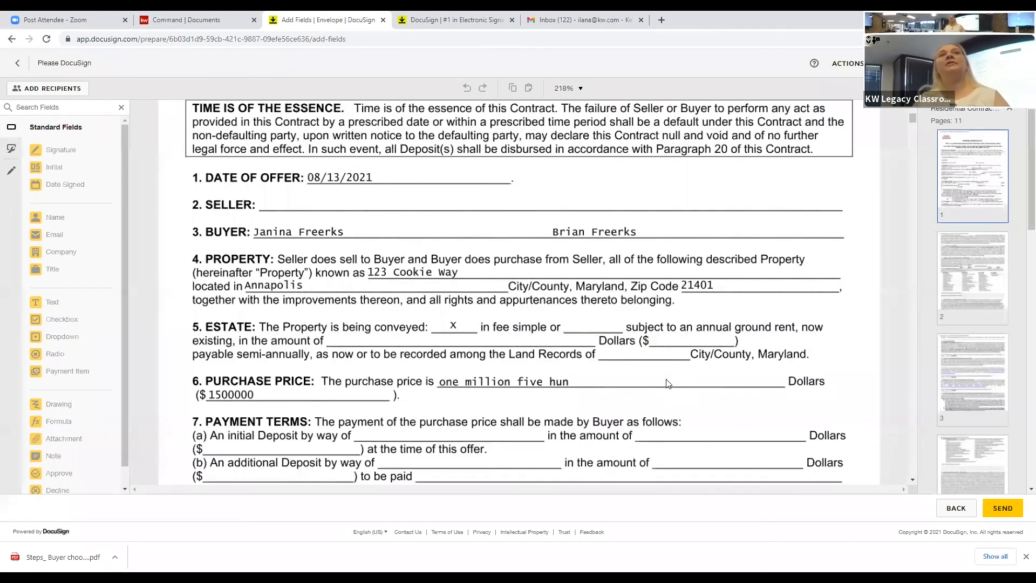
pyautogui.scroll(-10, 668, 383)
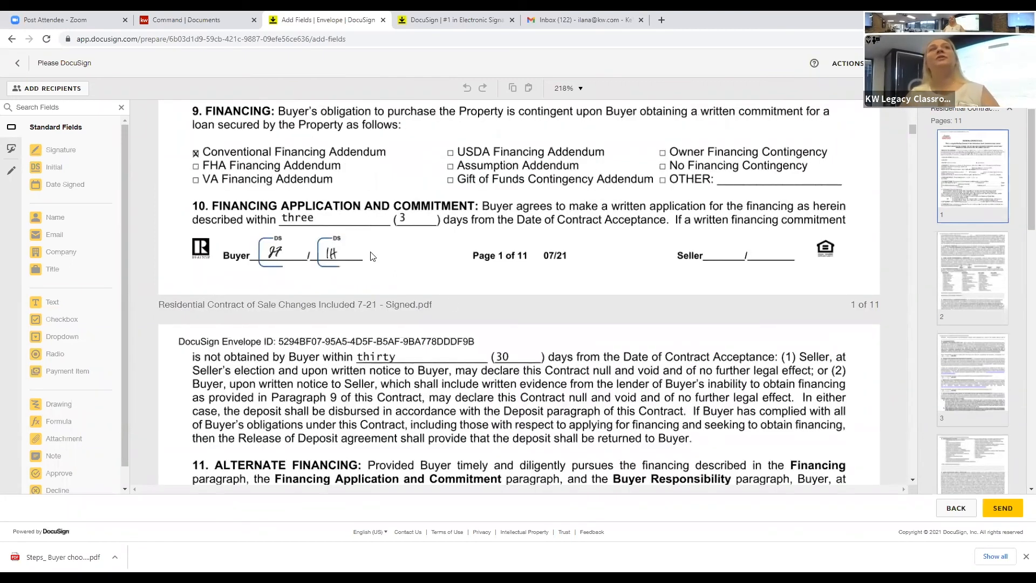
pyautogui.scroll(-1, 371, 256)
pyautogui.scroll(-10, 465, 310)
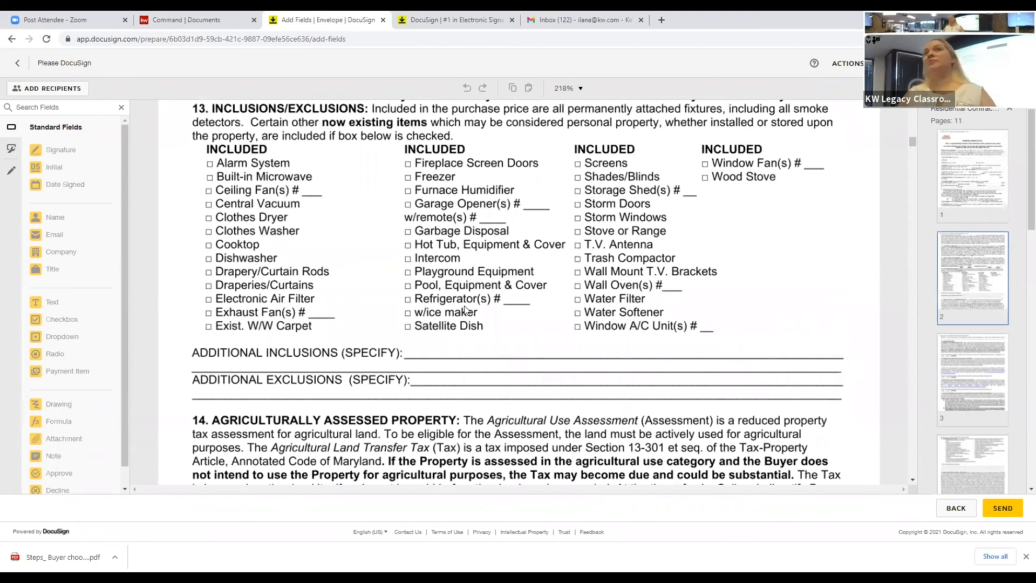
pyautogui.scroll(-8, 465, 310)
pyautogui.scroll(-4, 466, 309)
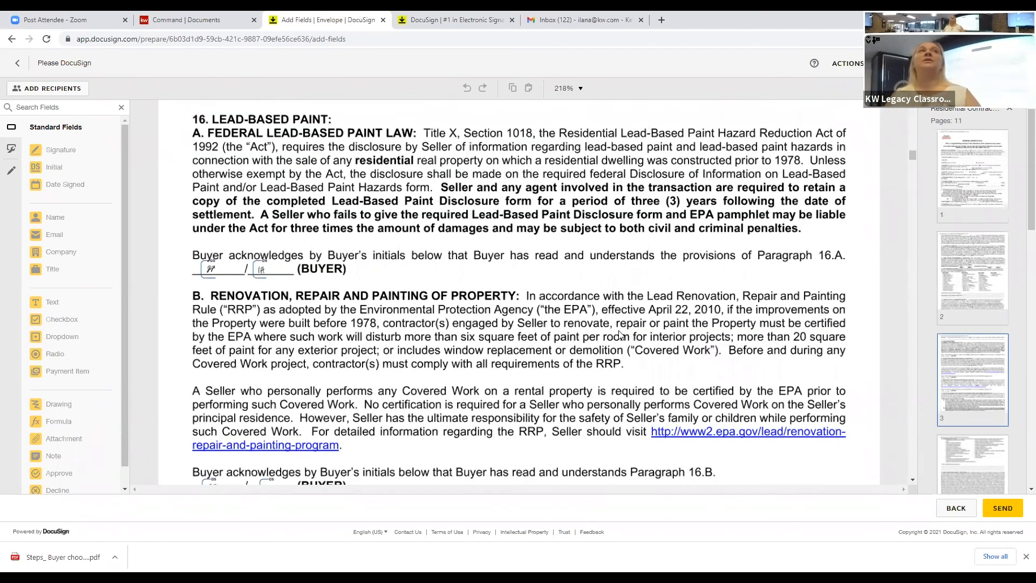
pyautogui.click(1011, 510)
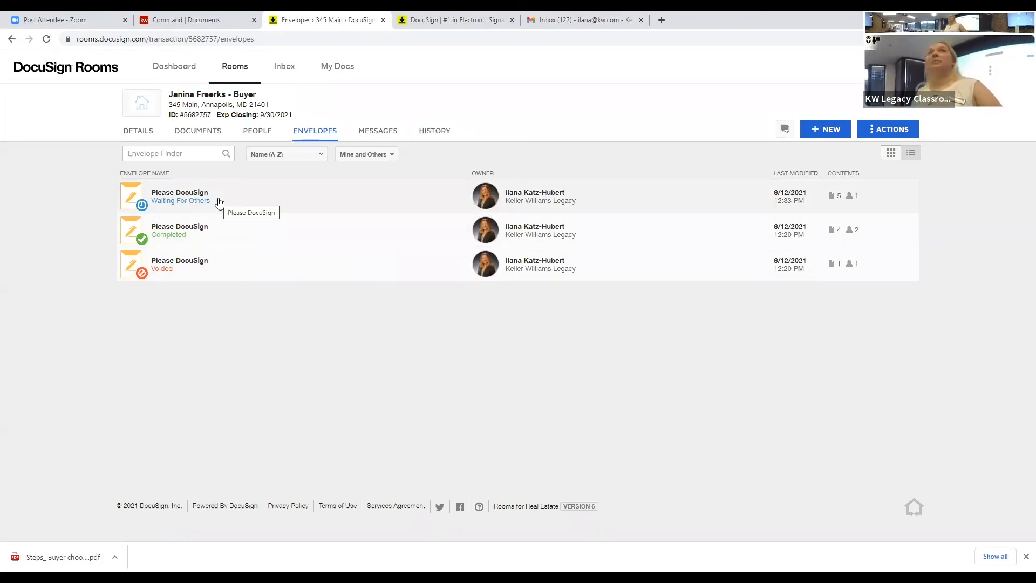
# Step: Tick the five '- Signed - Signed' duplicate copies under Room Docs on the Documents page
pyautogui.click(203, 133)
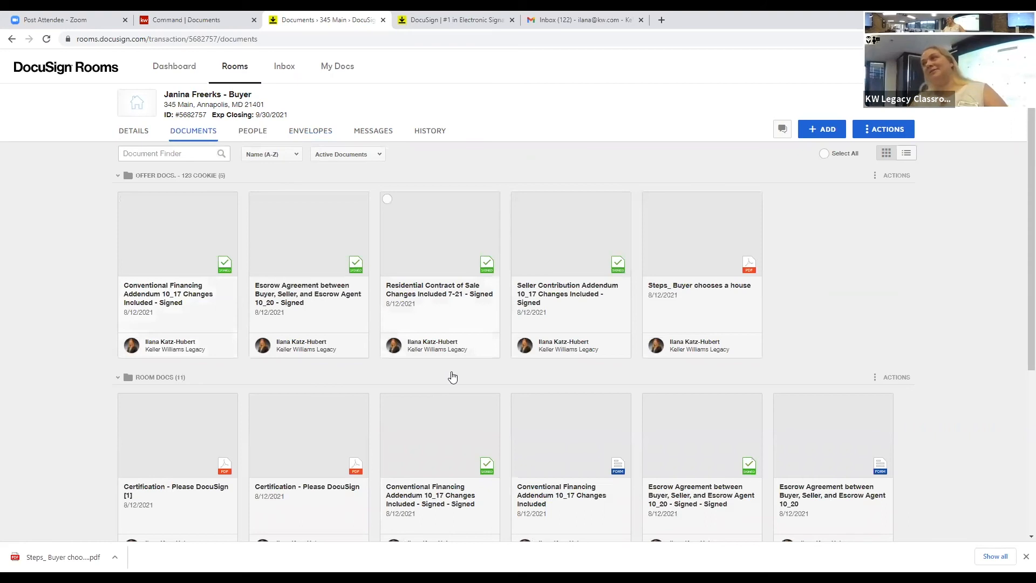
pyautogui.scroll(-3, 452, 376)
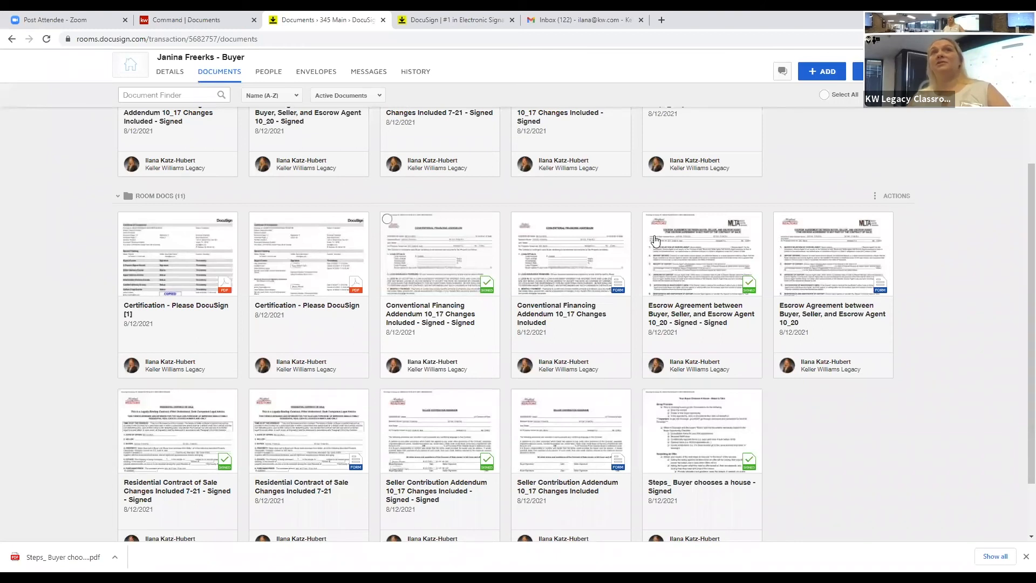
pyautogui.click(649, 397)
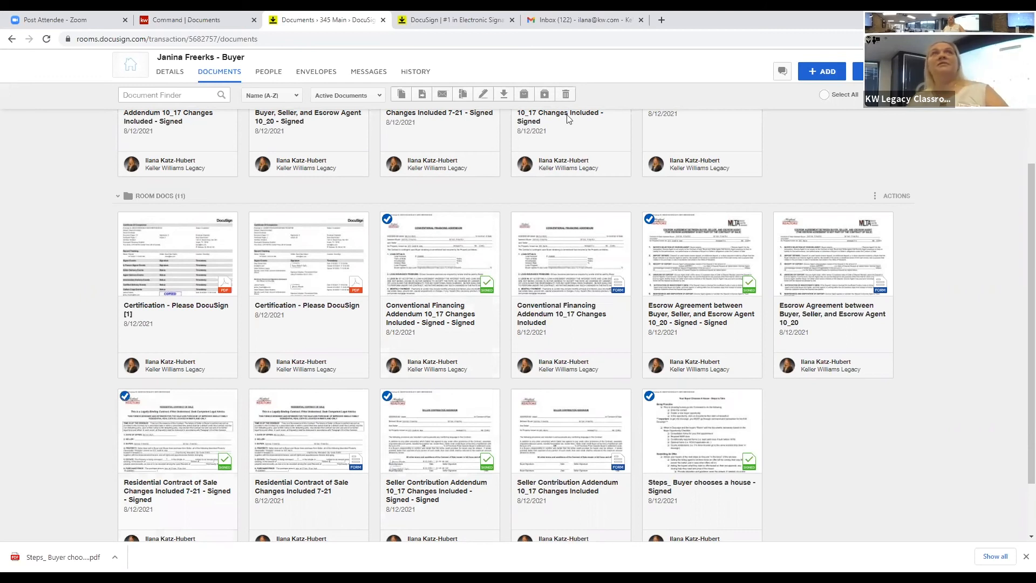
pyautogui.scroll(3, 552, 130)
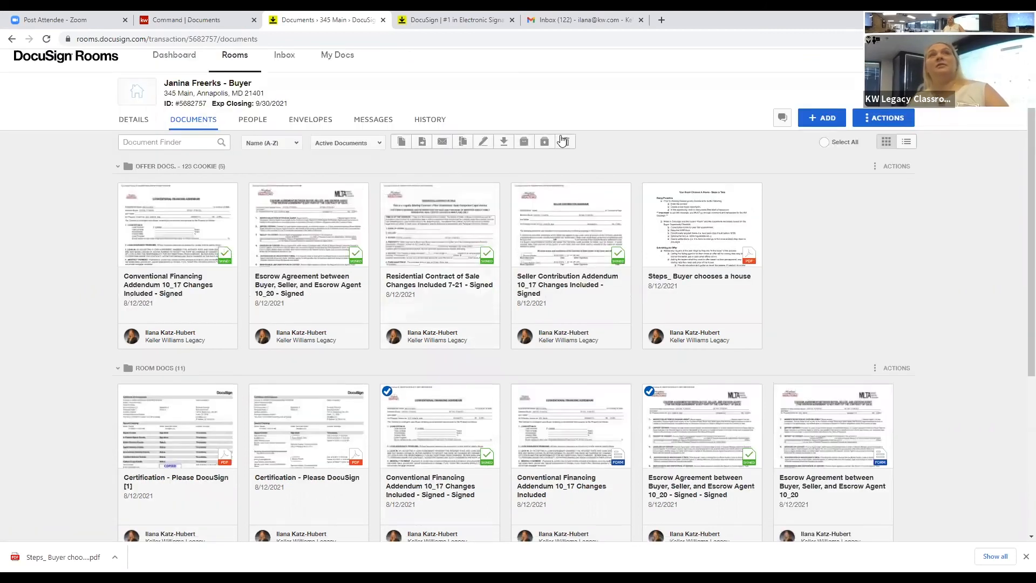
# Step: Permanently delete the five ticked duplicate signed documents
pyautogui.click(562, 140)
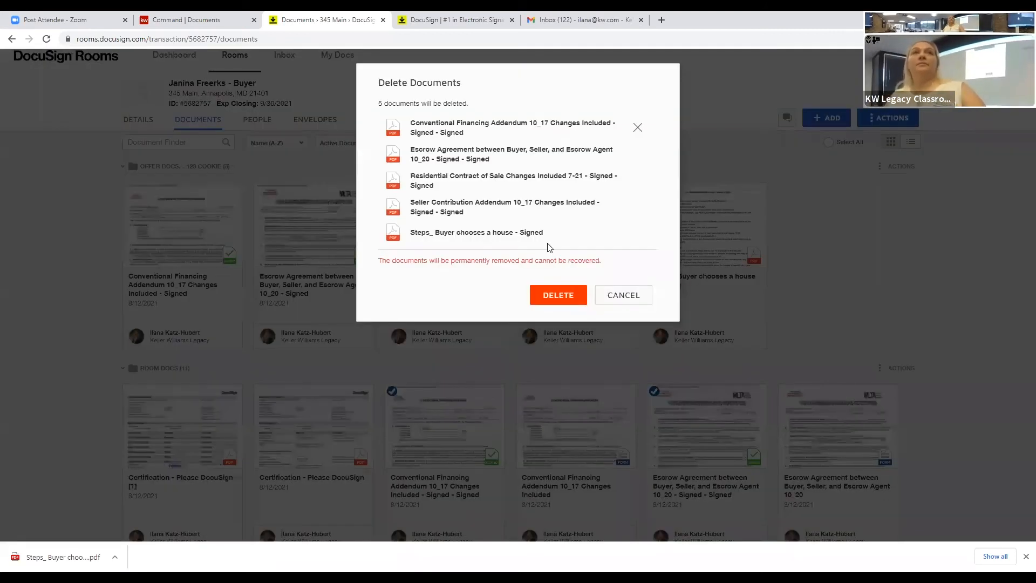
pyautogui.click(542, 286)
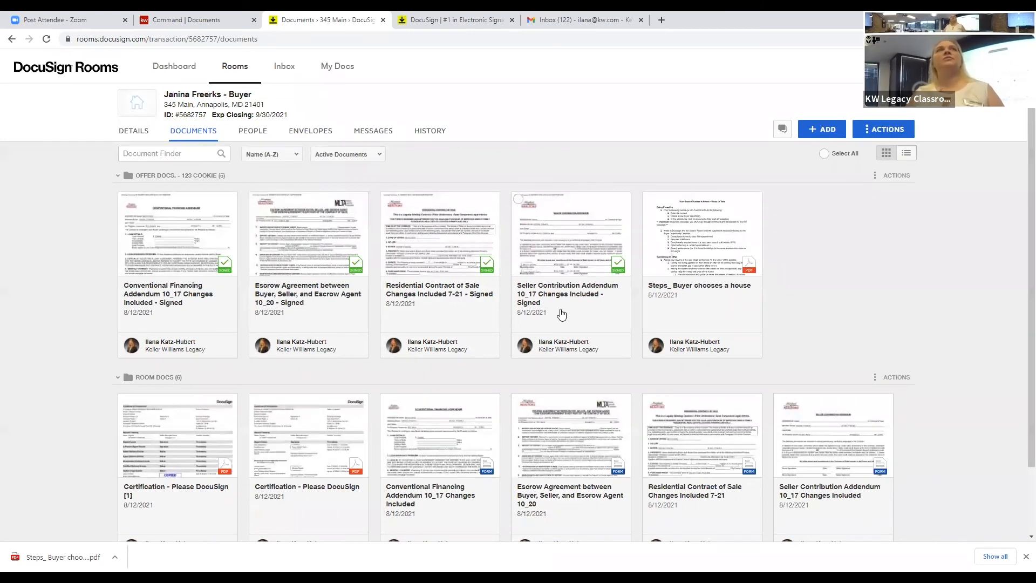
# Step: Create an envelope from the Seller Contribution Addendum and Steps_ Buyer chooses a house
pyautogui.click(519, 199)
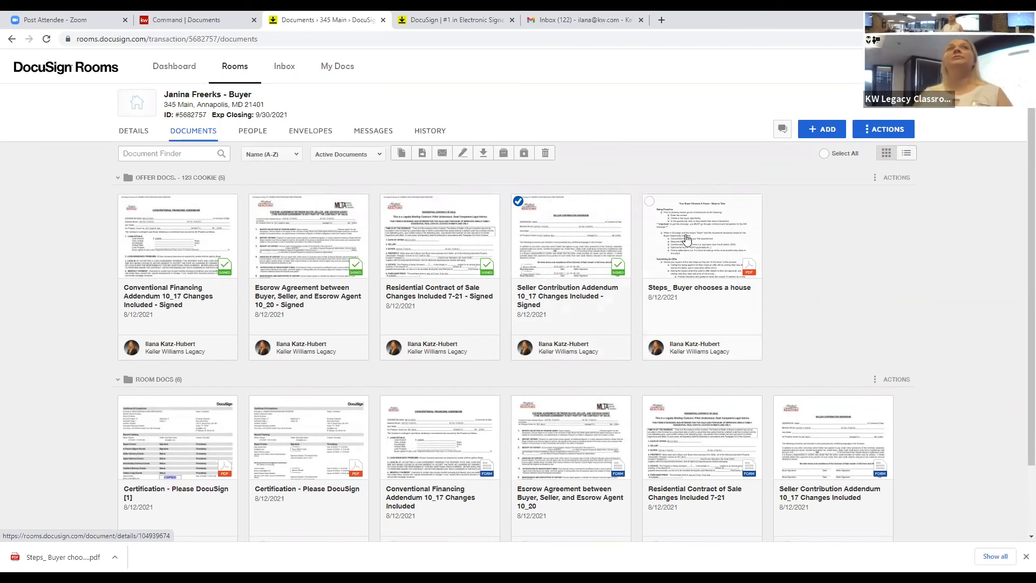
pyautogui.click(650, 203)
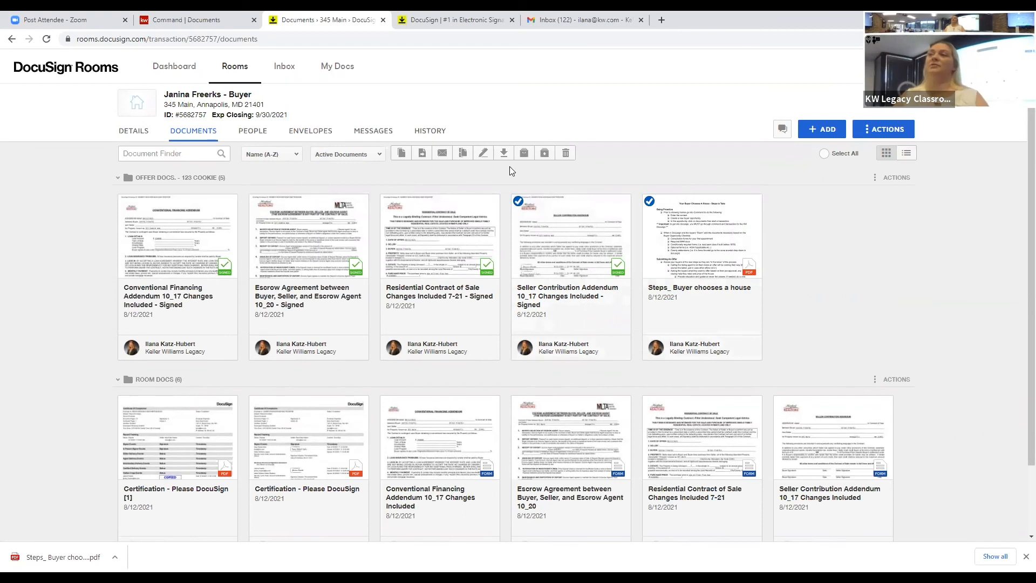
pyautogui.click(482, 153)
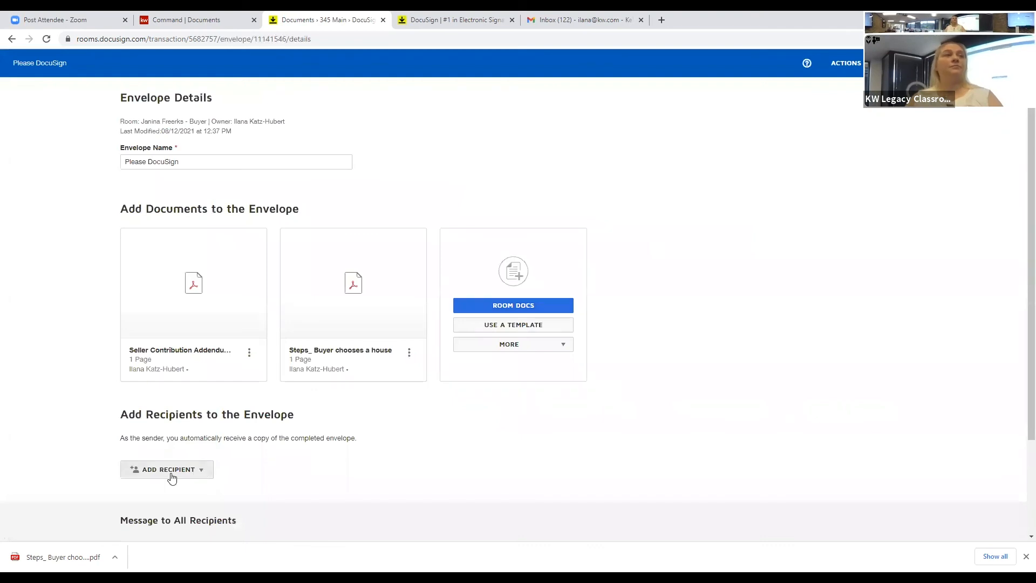
# Step: Add Buyer 1 from the room participants as the envelope's signing recipient
pyautogui.click(169, 476)
pyautogui.click(201, 489)
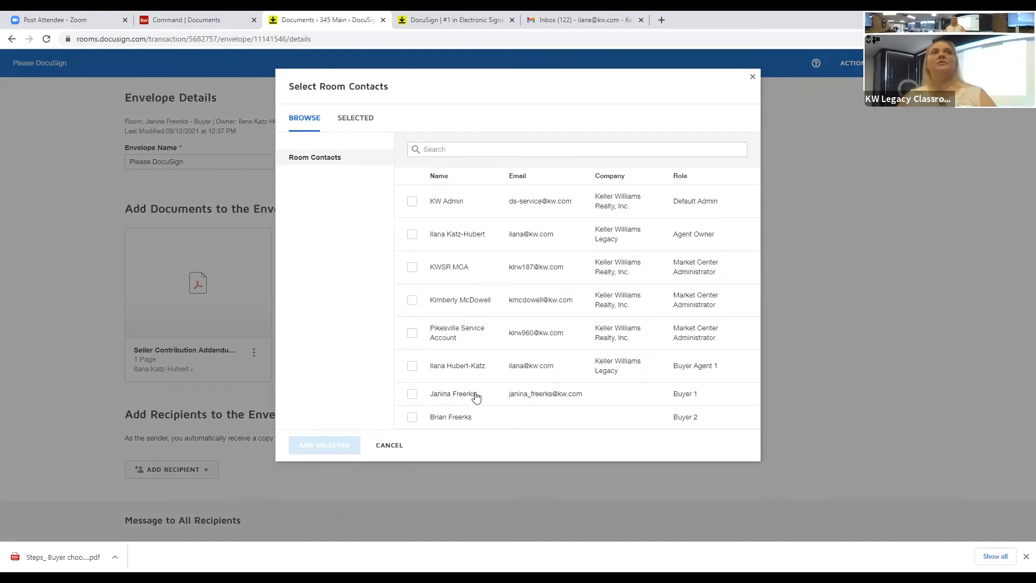
pyautogui.click(411, 398)
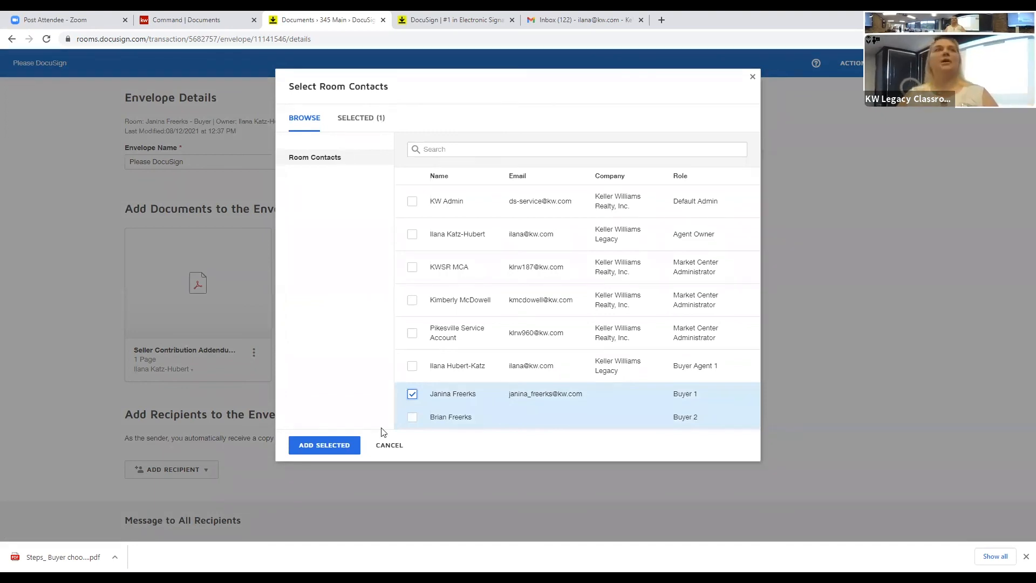
pyautogui.click(330, 446)
pyautogui.click(331, 446)
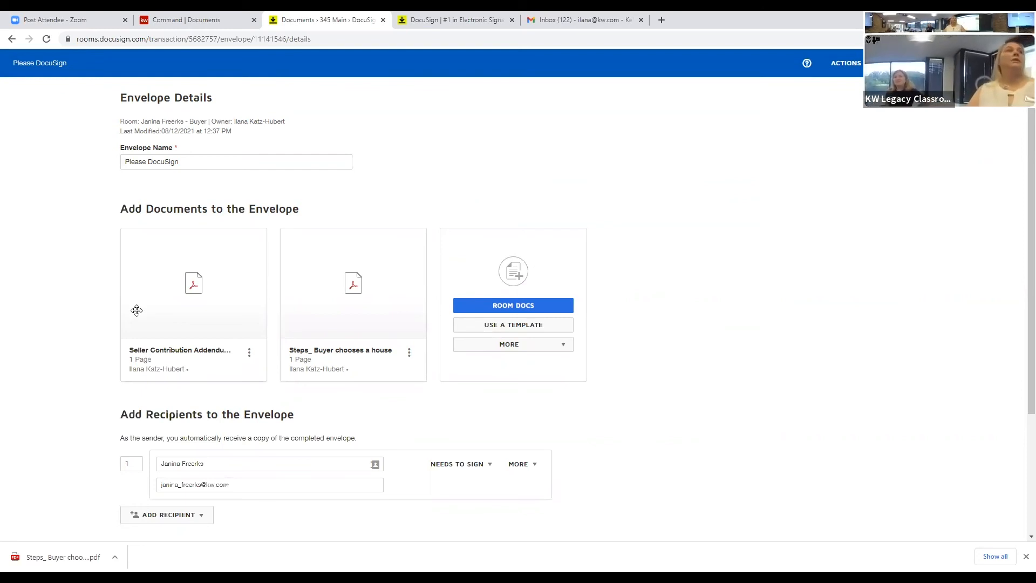
pyautogui.moveTo(174, 328)
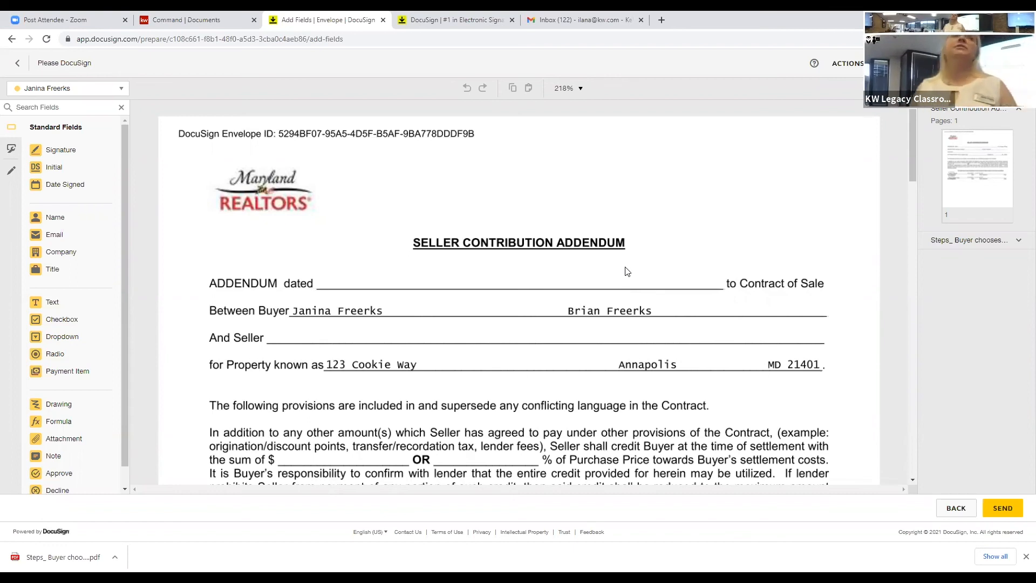
# Step: Draw a black pre-filled line across the blank after 'the sum of $' in the addendum
pyautogui.scroll(-3, 578, 279)
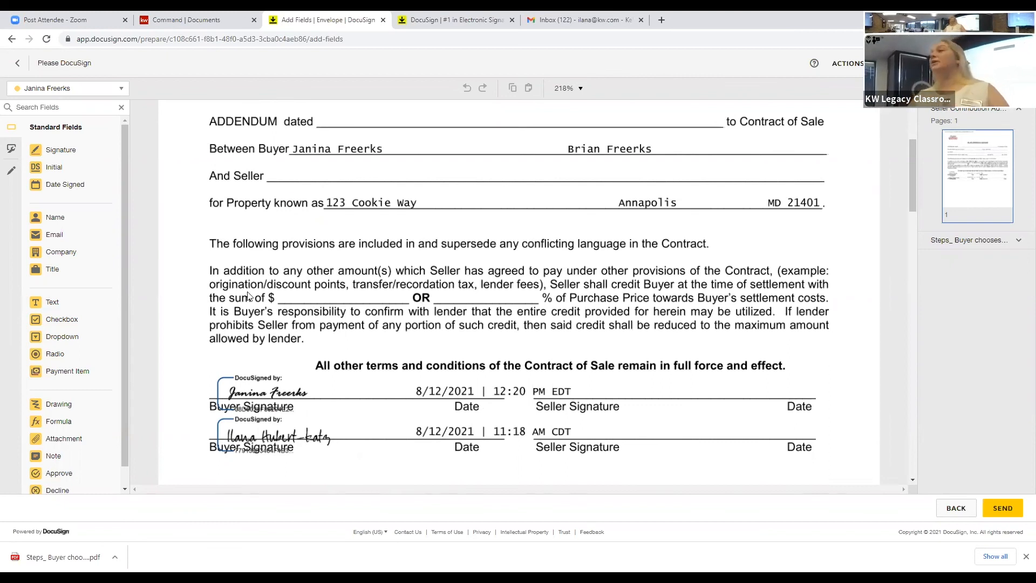
pyautogui.click(10, 174)
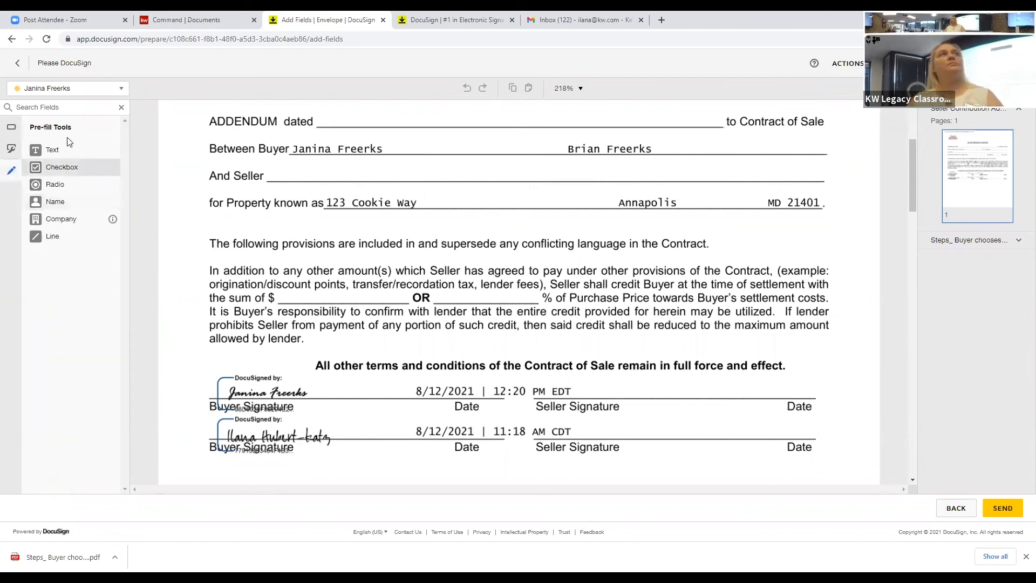
pyautogui.click(47, 238)
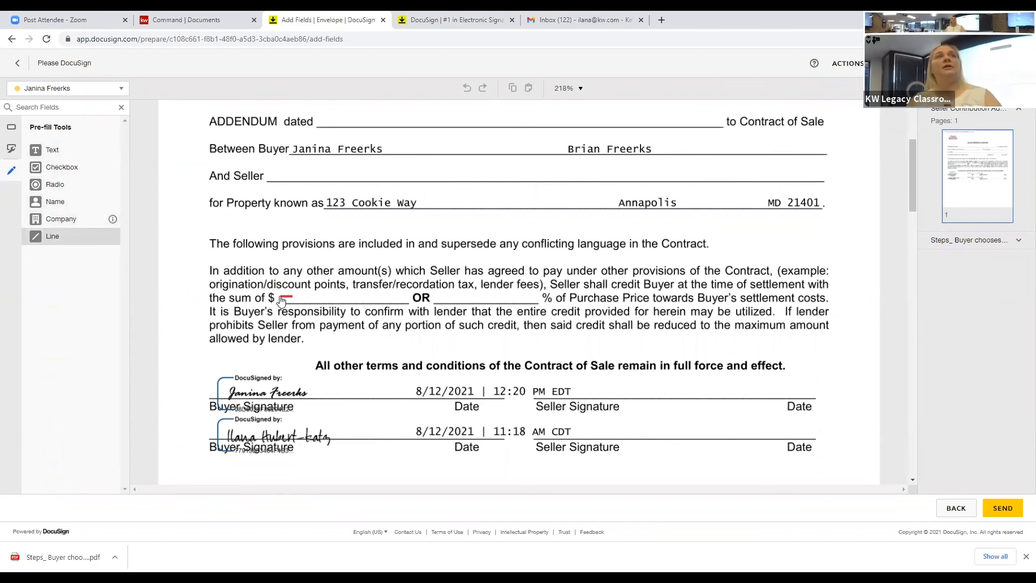
pyautogui.moveTo(297, 297); pyautogui.dragTo(411, 296)
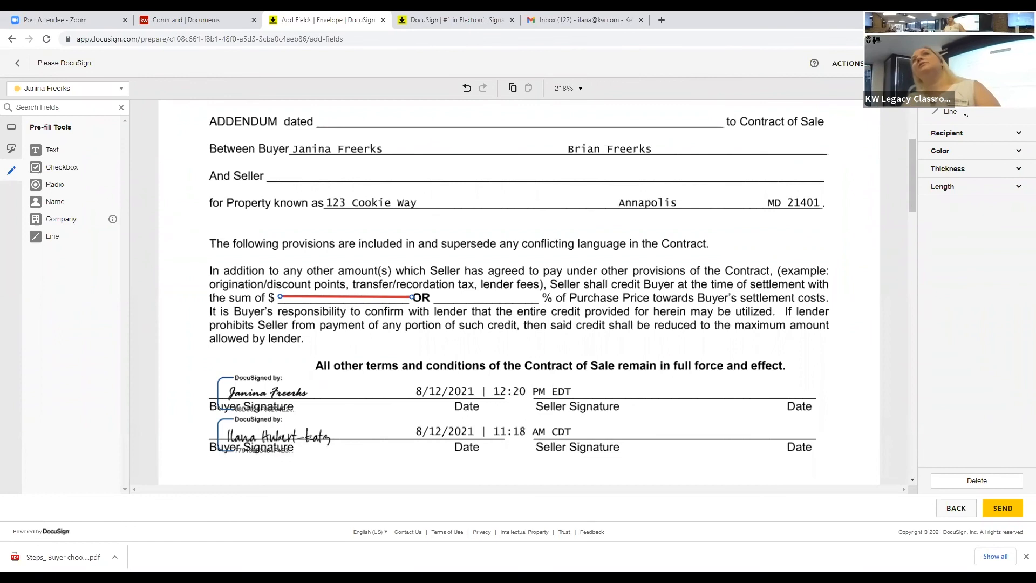
pyautogui.click(951, 152)
pyautogui.click(948, 164)
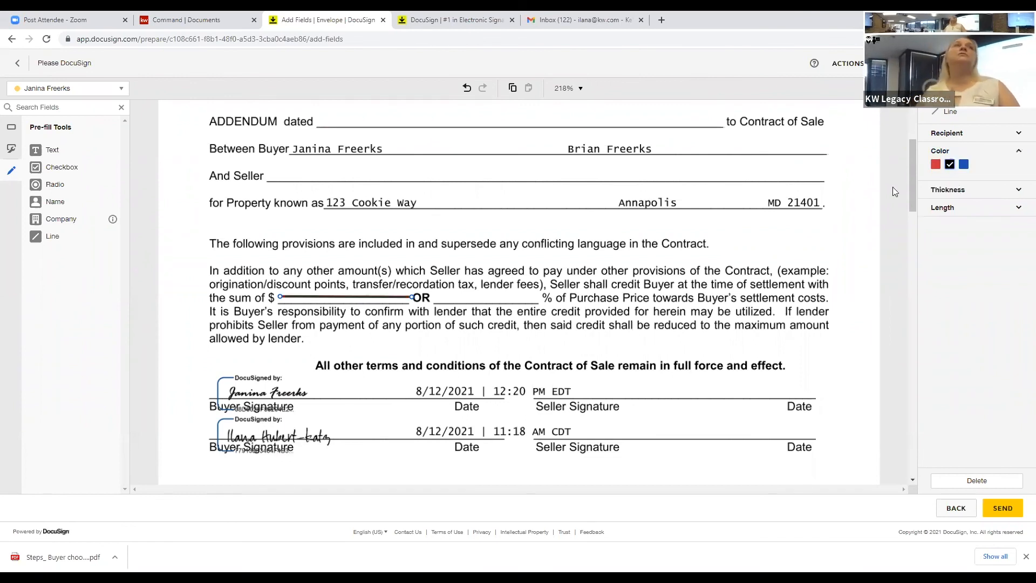
pyautogui.click(591, 333)
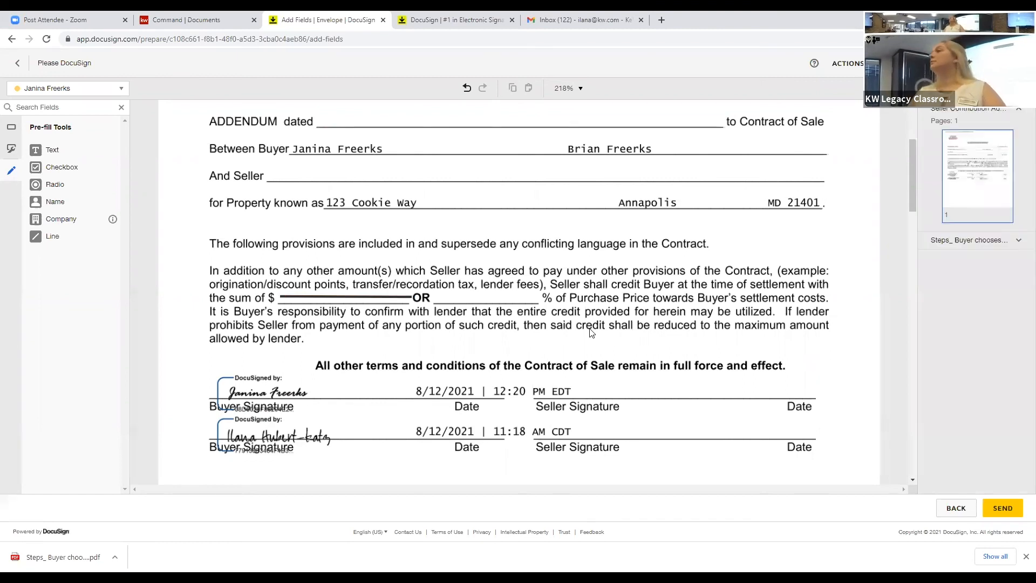
pyautogui.click(308, 298)
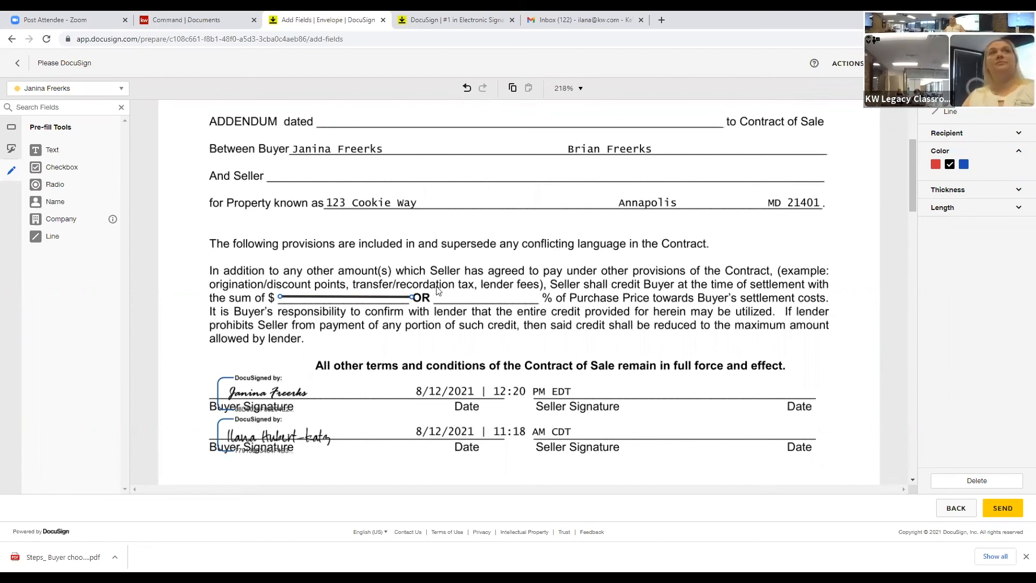
# Step: Place an optional Text field pre-filled with 1000 on the 'sum of $' line
pyautogui.click(16, 130)
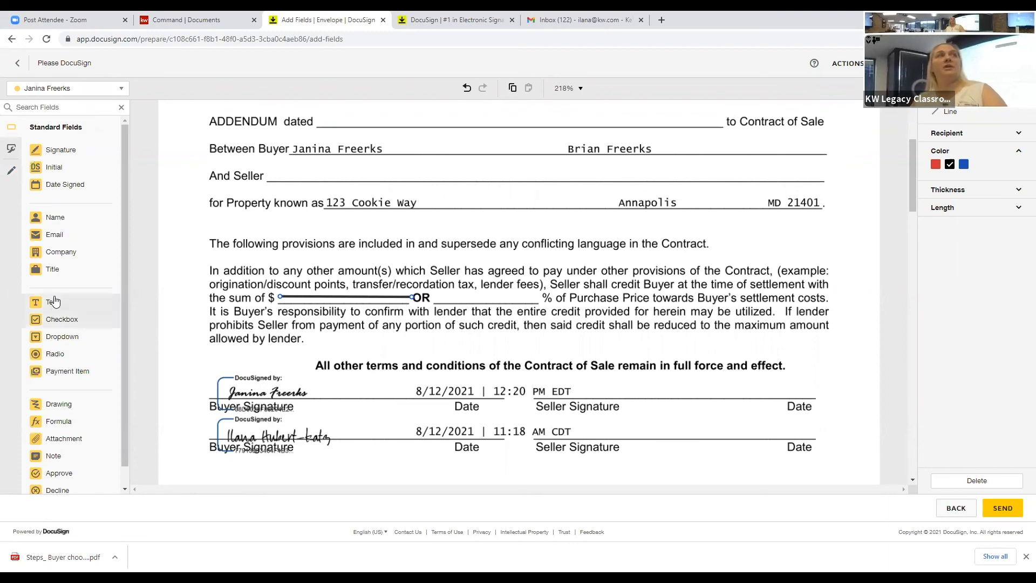
pyautogui.moveTo(56, 301); pyautogui.dragTo(289, 288)
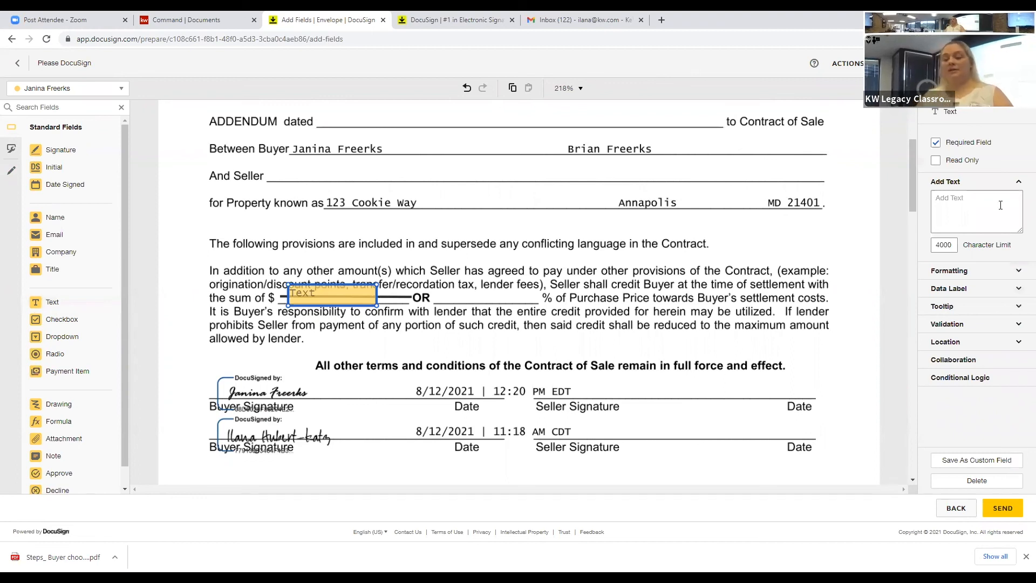
pyautogui.click(1000, 205)
pyautogui.write('1000')
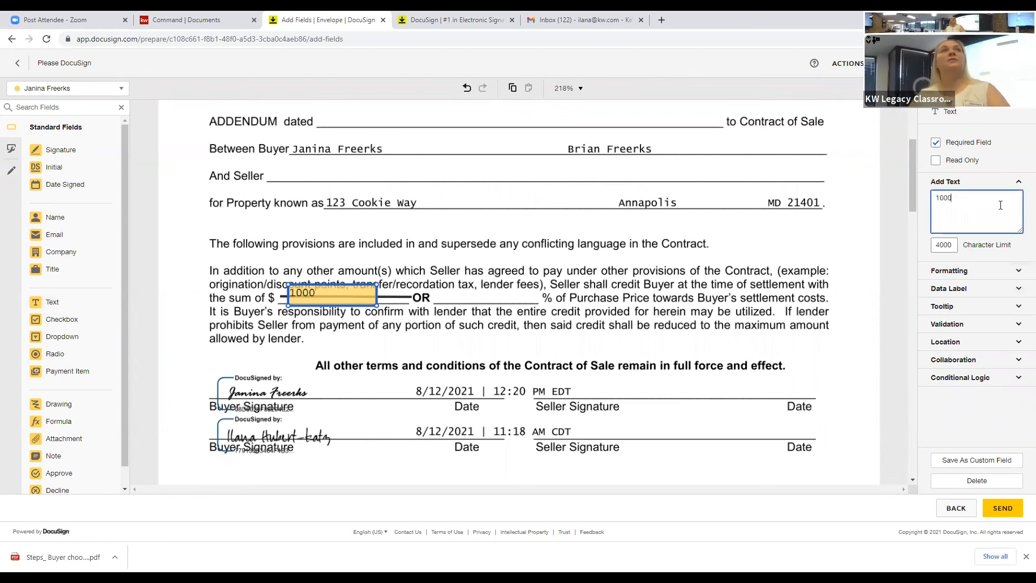
pyautogui.click(936, 143)
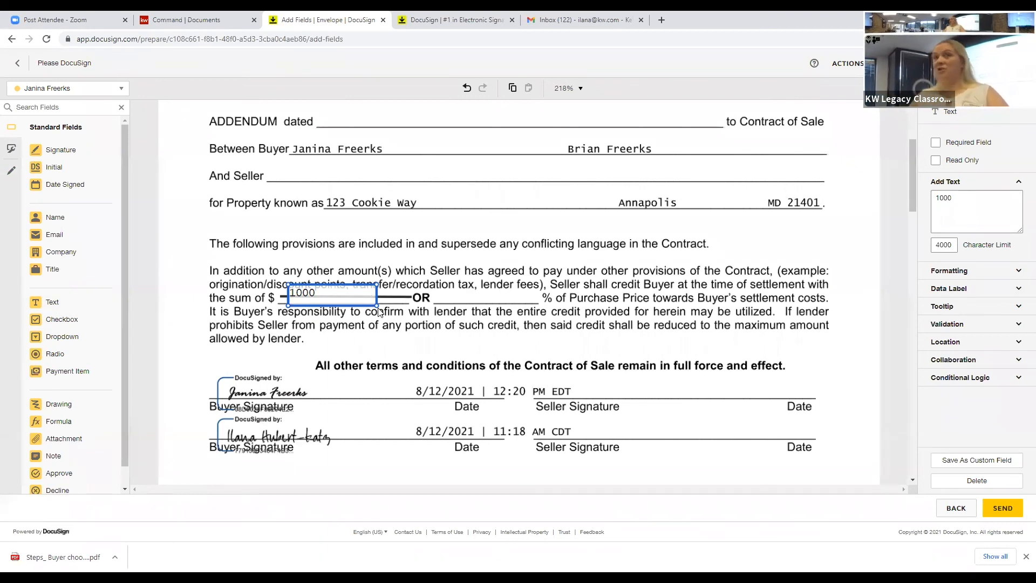
pyautogui.click(47, 169)
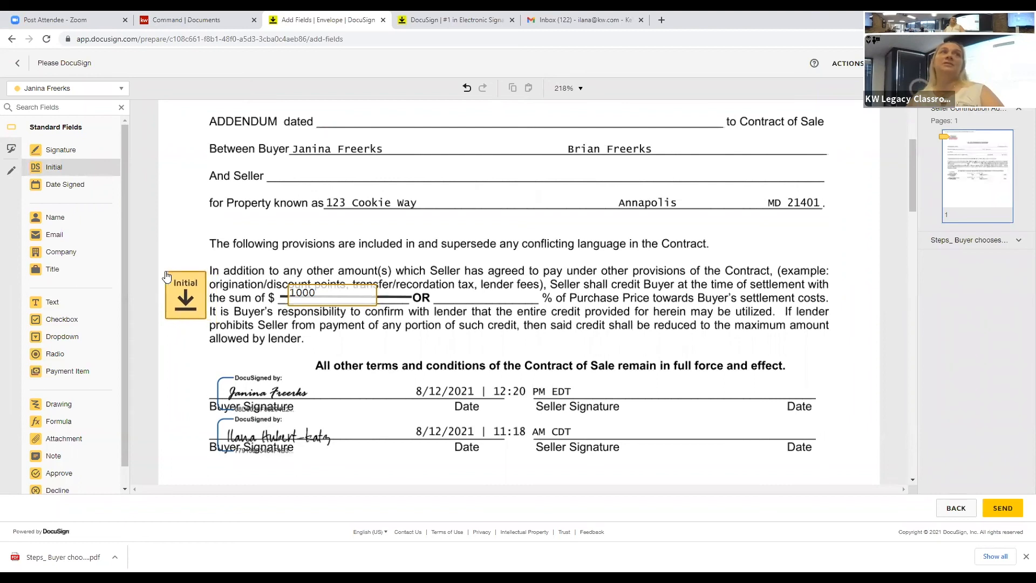
# Step: Drop the Initial field in the left margin beside the addendum's seller-credit paragraph
pyautogui.click(164, 273)
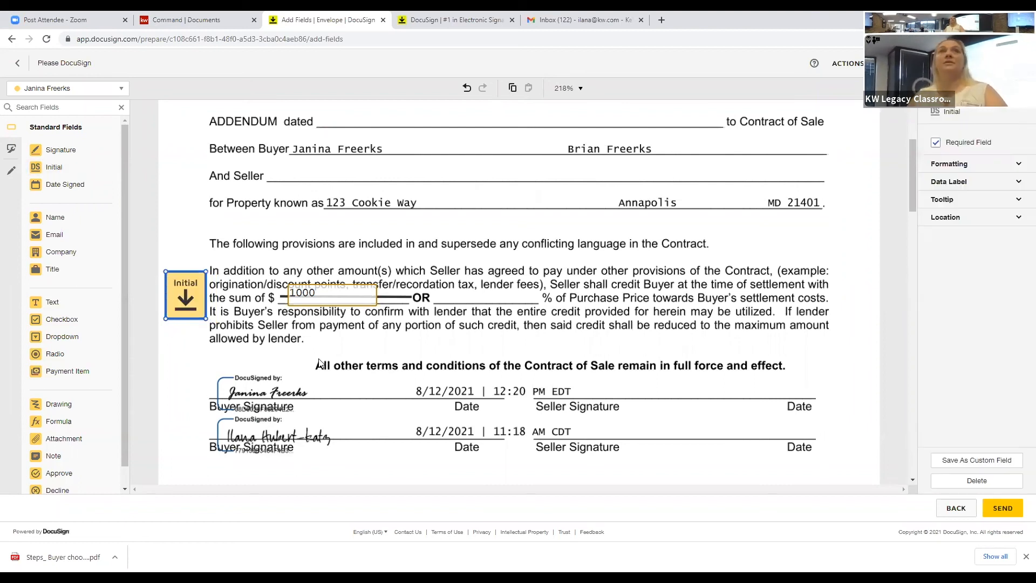
pyautogui.scroll(-1, 382, 342)
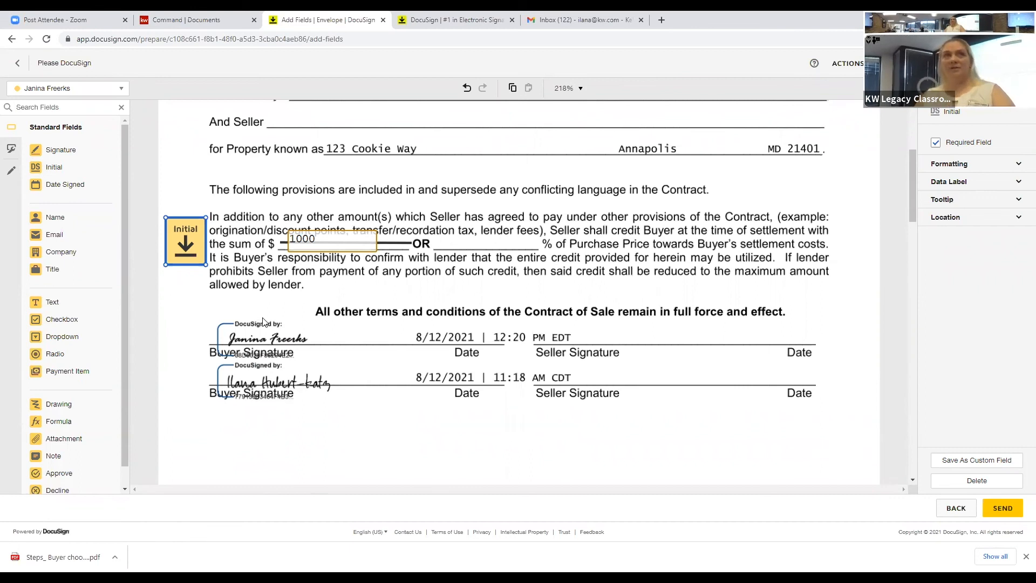
pyautogui.scroll(1, 263, 320)
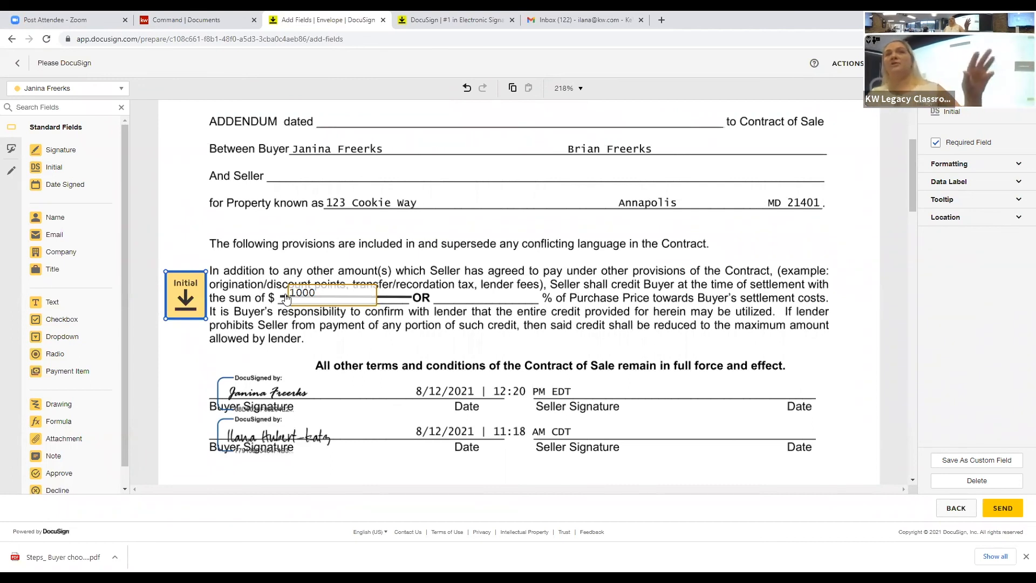
pyautogui.scroll(1, 286, 298)
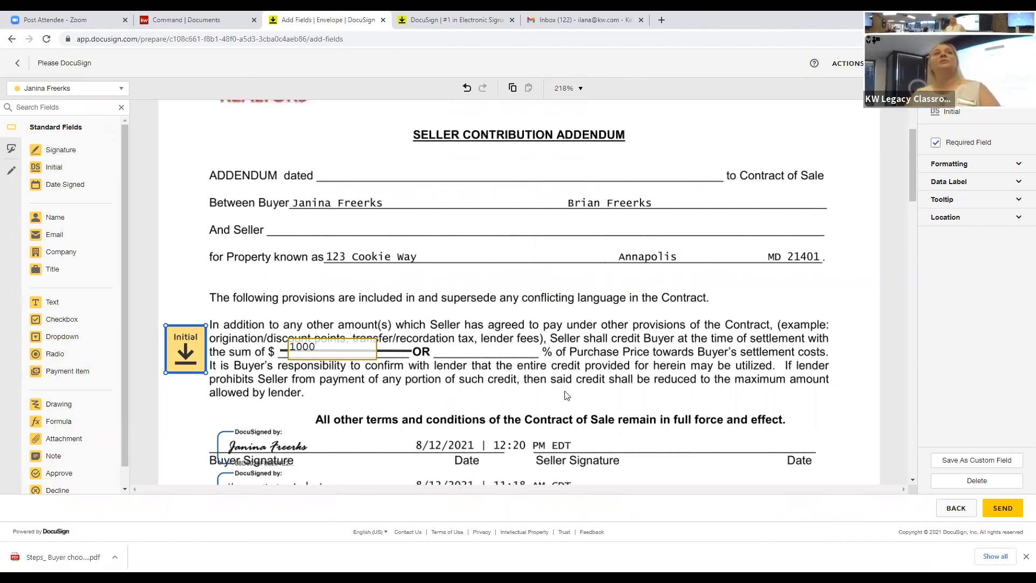
pyautogui.scroll(-10, 565, 395)
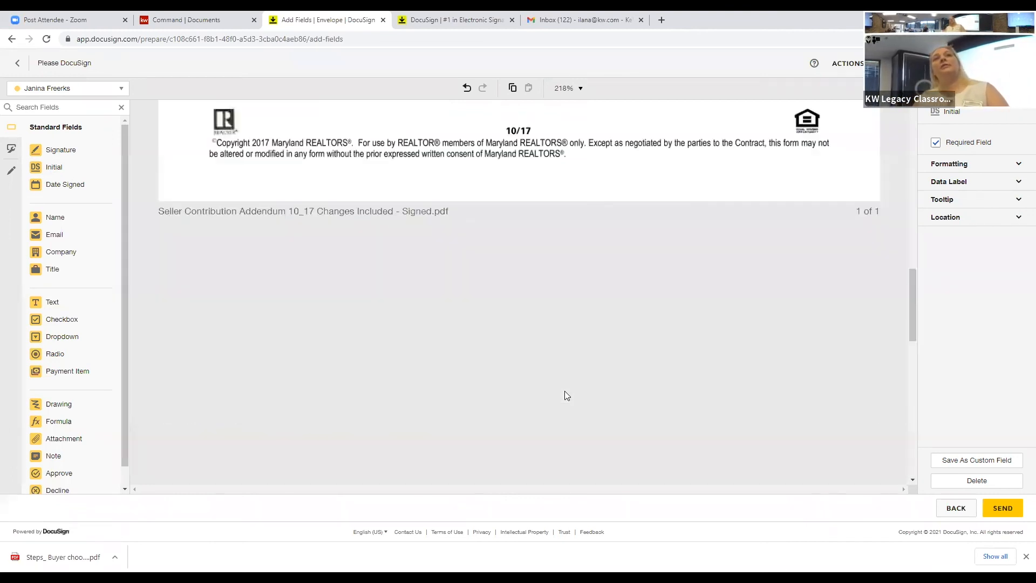
pyautogui.scroll(-5, 564, 390)
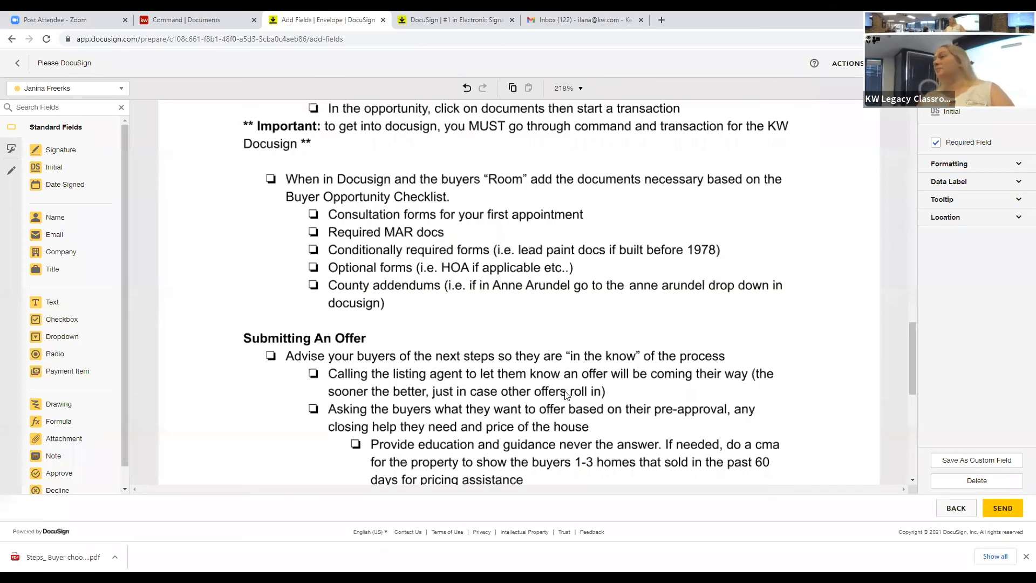
pyautogui.scroll(4, 566, 395)
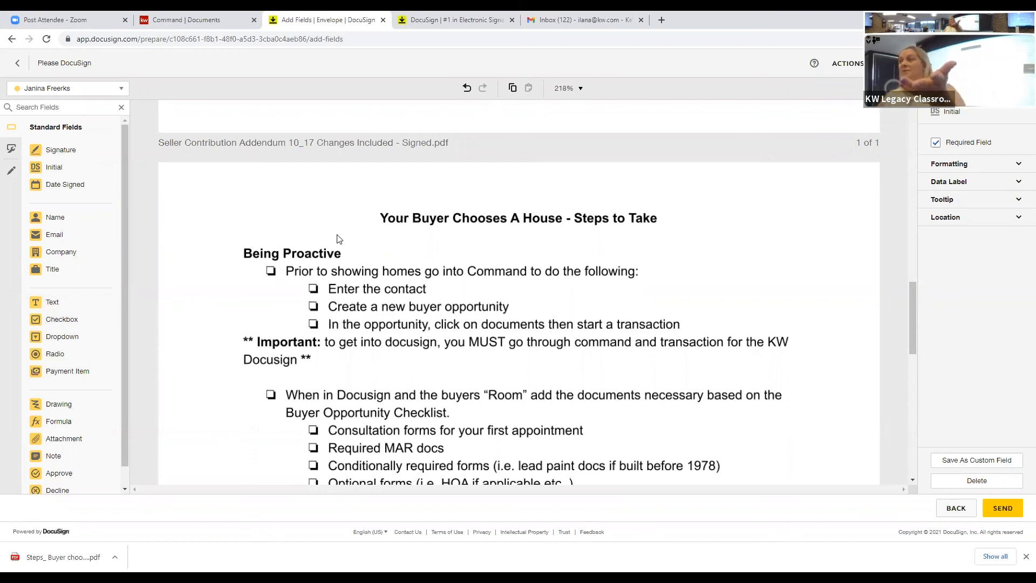
# Step: Place a Text field above the buyer checklist title and fill it with 812/2021
pyautogui.click(261, 196)
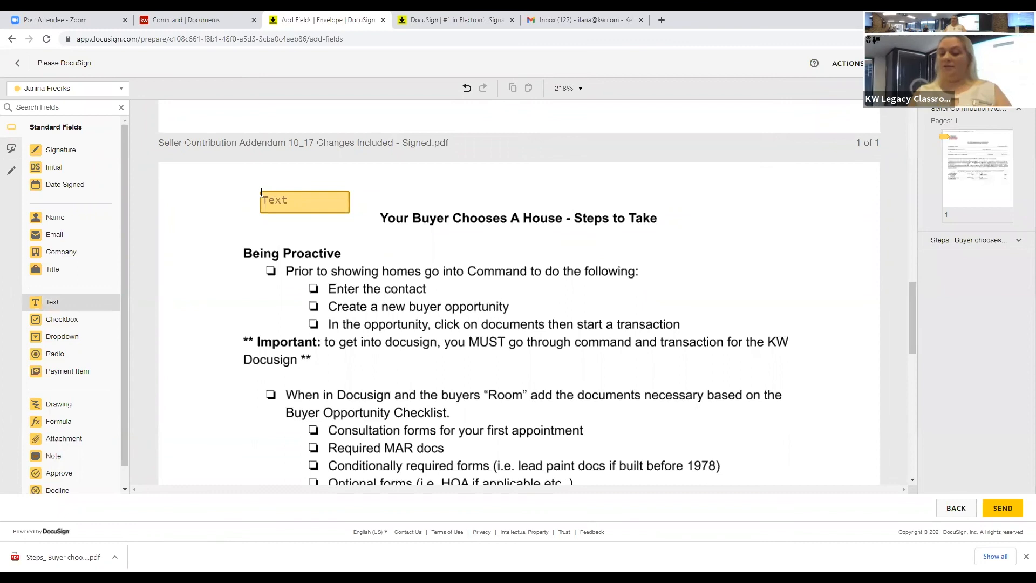
pyautogui.click(261, 192)
pyautogui.write('812/2021')
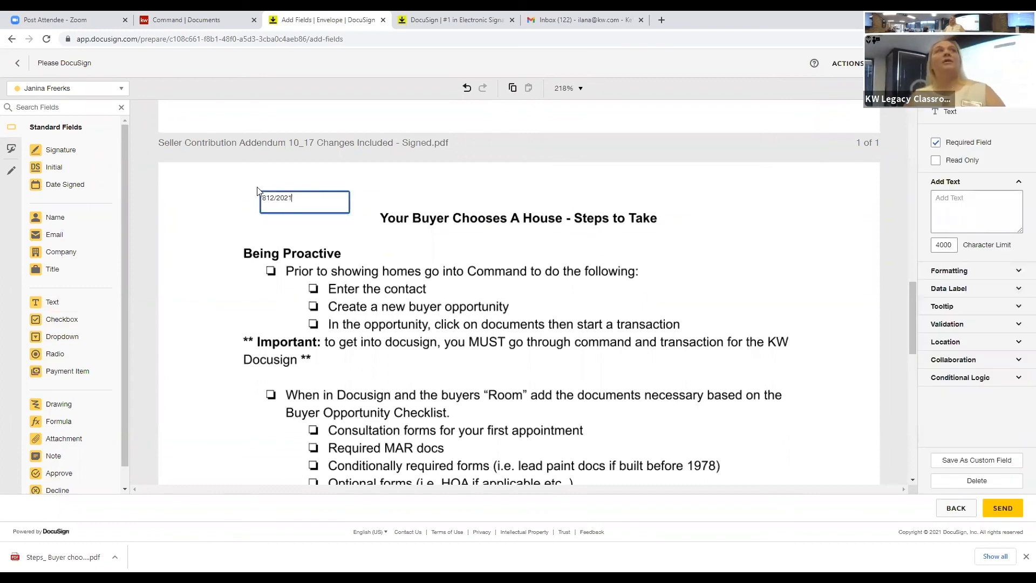
pyautogui.click(76, 308)
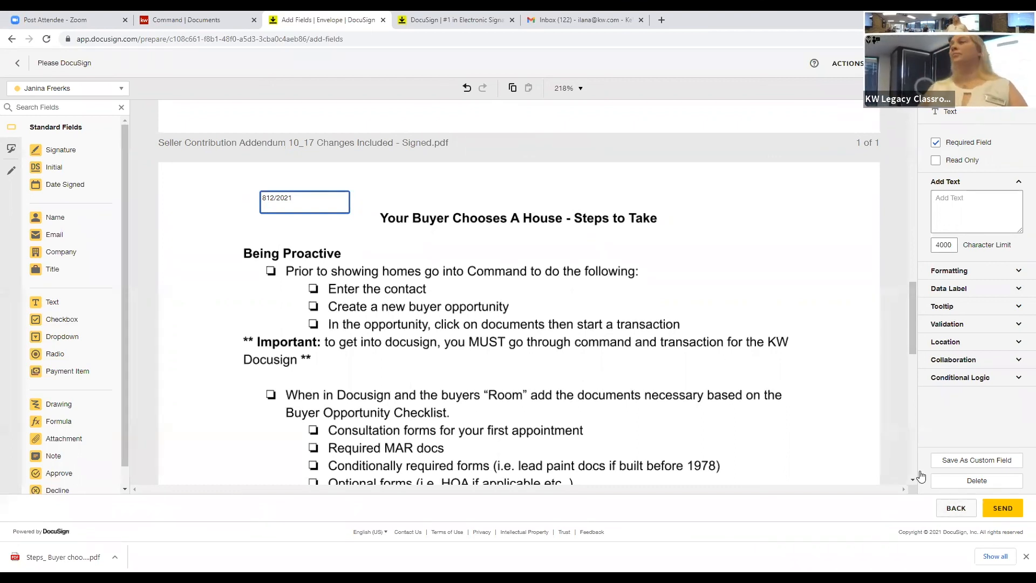
pyautogui.scroll(-3, 722, 480)
pyautogui.scroll(-5, 704, 415)
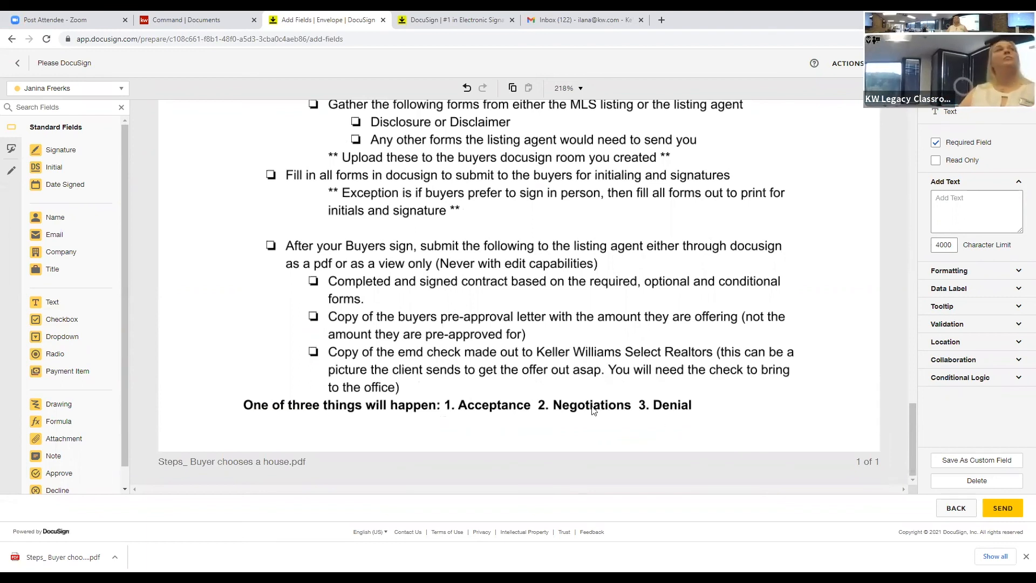
pyautogui.click(61, 151)
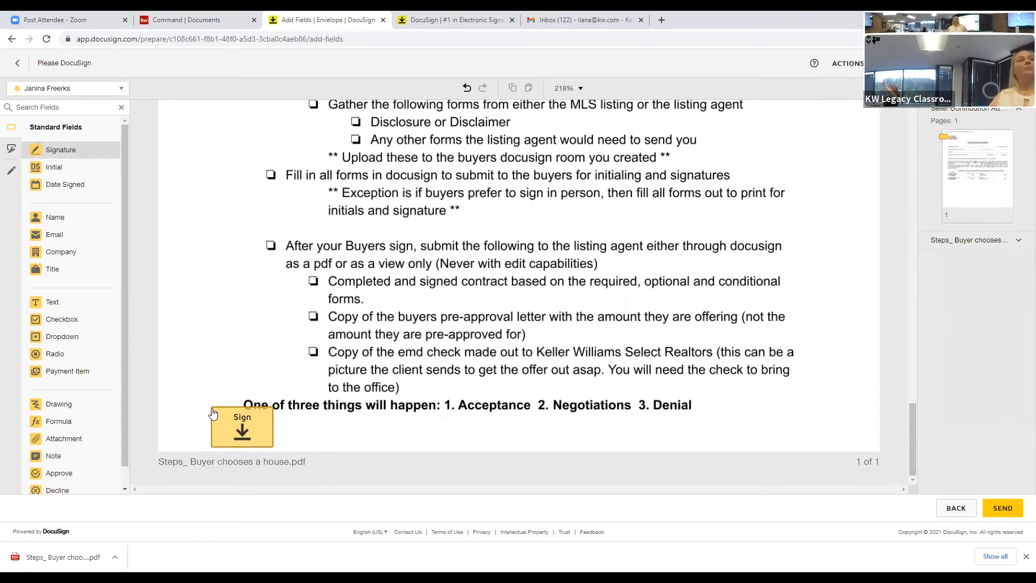
# Step: Place the Signature field below the checklist's final line
pyautogui.click(212, 411)
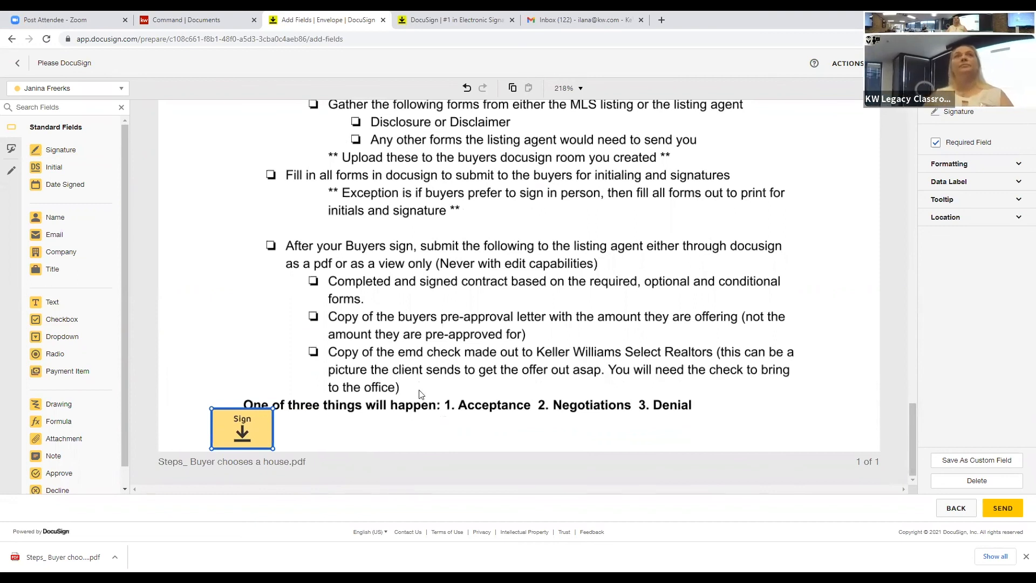
pyautogui.scroll(3, 465, 378)
pyautogui.scroll(5, 465, 379)
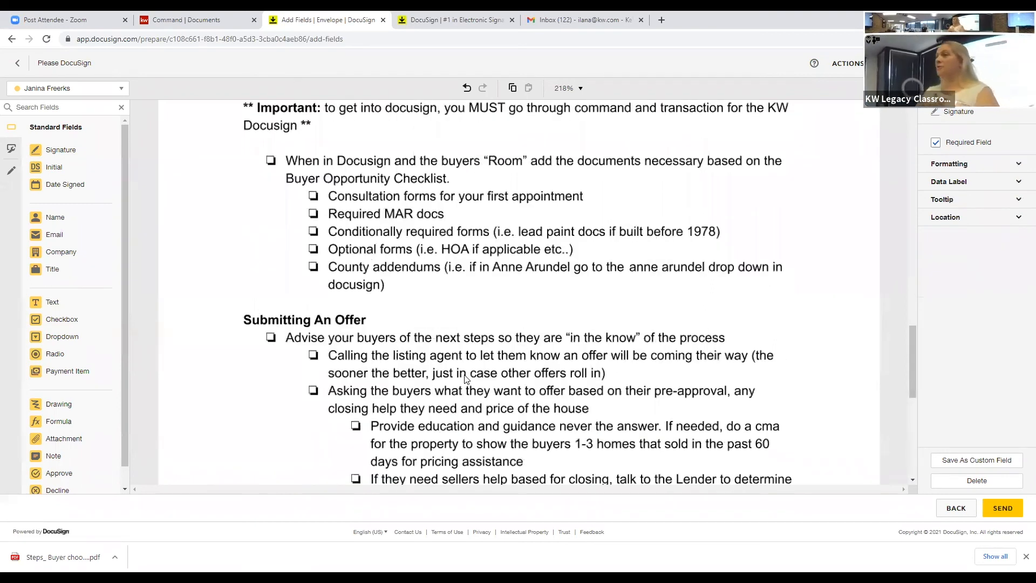
pyautogui.scroll(3, 465, 378)
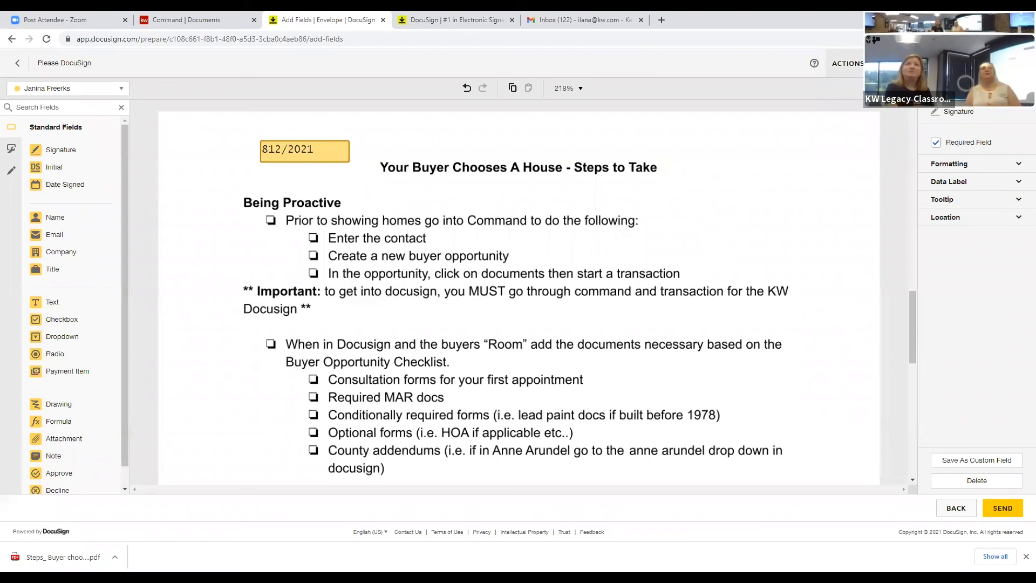
# Step: Close the Zoom, Command and DocuSign homepage browser tabs
pyautogui.click(122, 19)
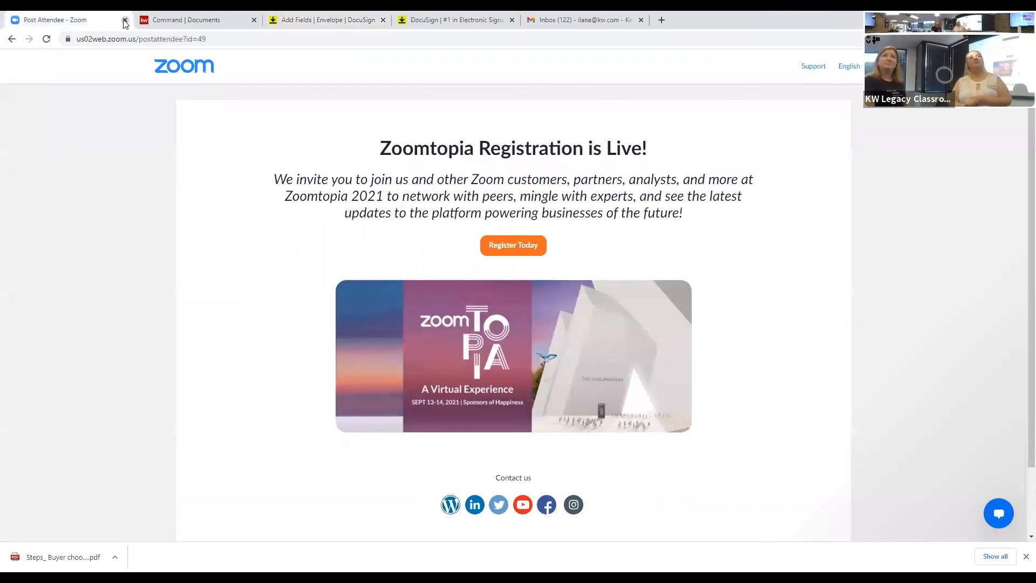
pyautogui.click(125, 20)
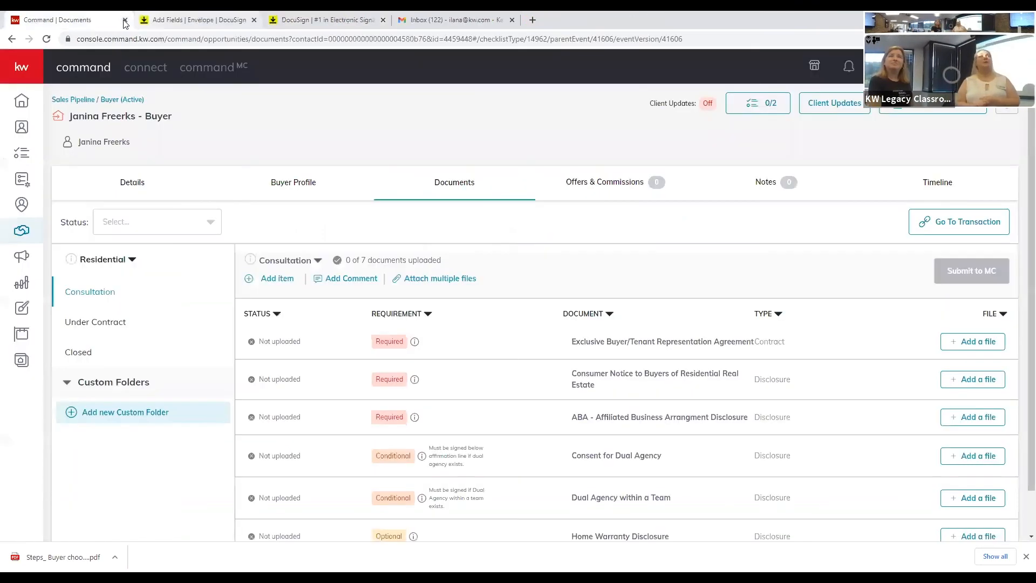
pyautogui.click(125, 21)
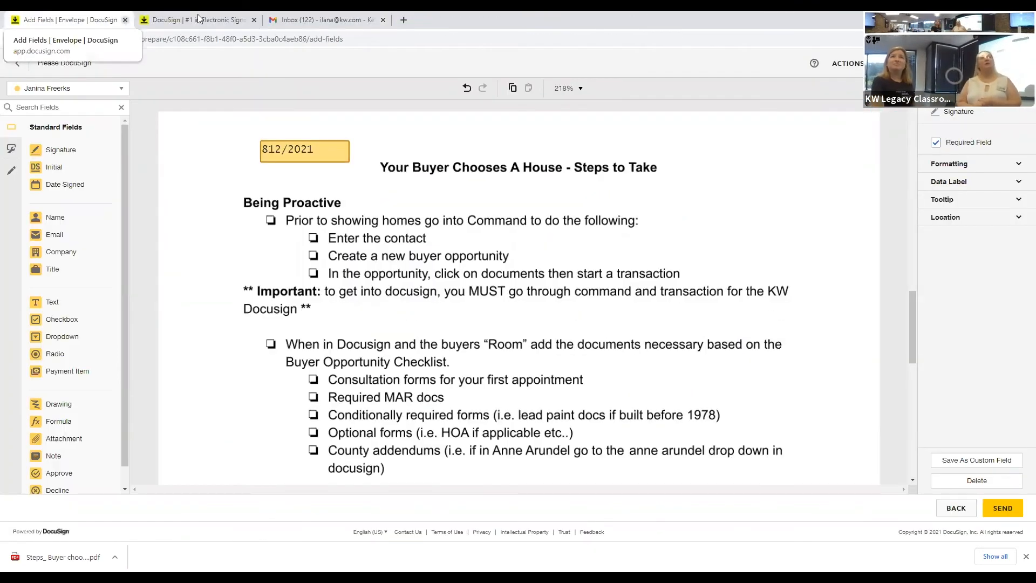
pyautogui.click(254, 21)
pyautogui.click(254, 21)
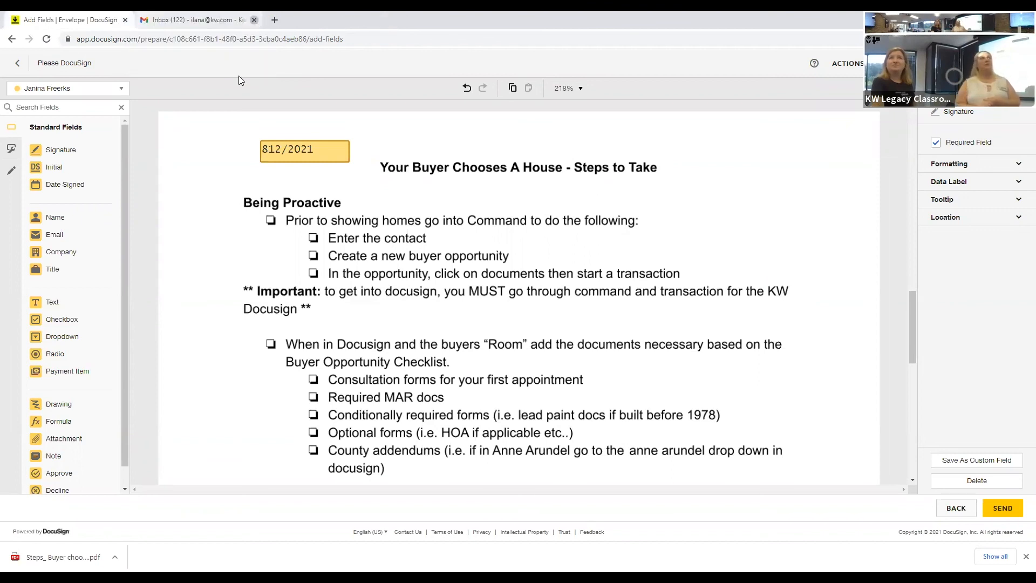